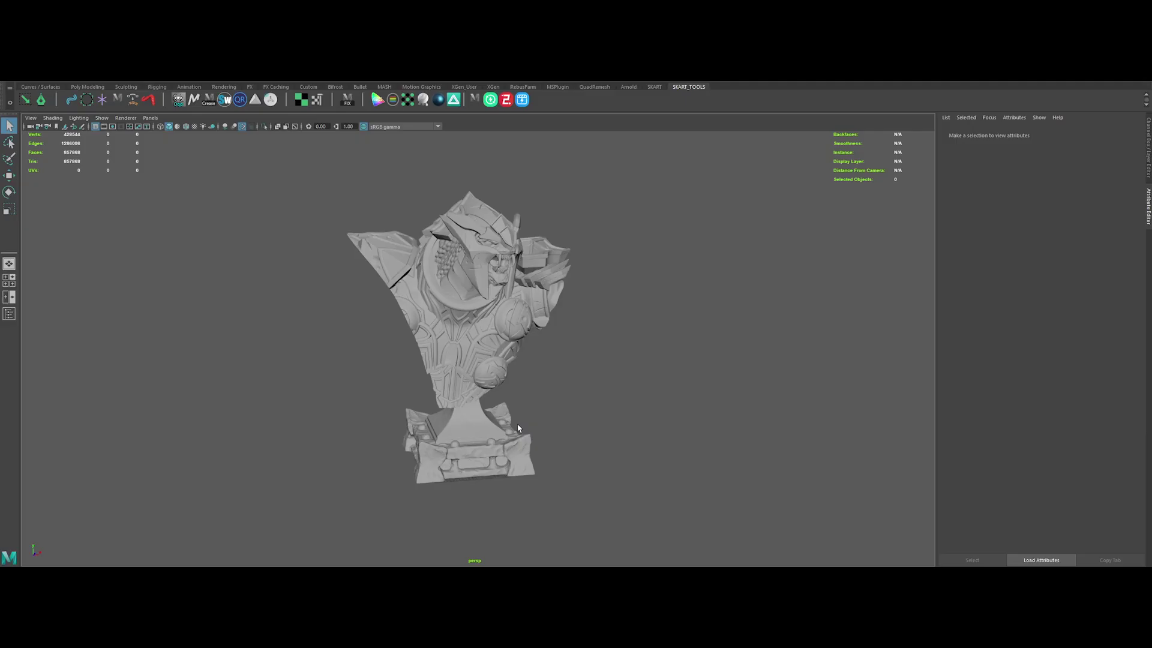
Examine the bust and its pedestal from several angles and distances
mouse_move(510, 420)
alt+mouse_down()
mouse_move(797, 420)
mouse_move(594, 398)
alt+mouse_up()
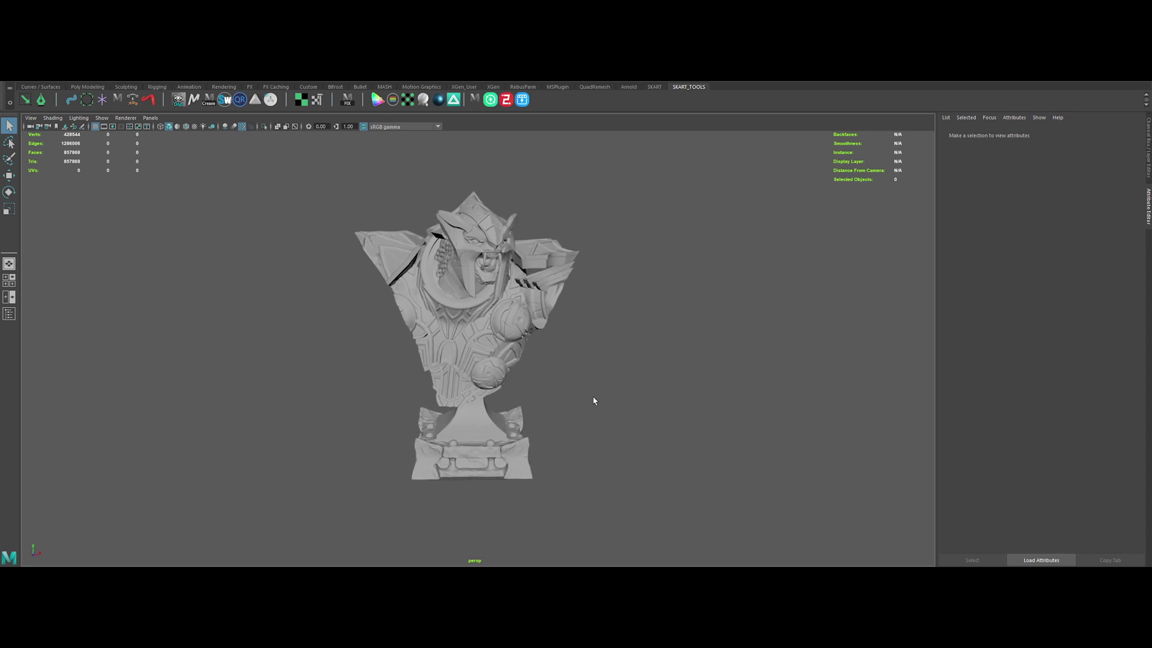
scroll(625, 361, up, 3)
alt+middle_drag(578, 282, 587, 403)
scroll(586, 403, up, 3)
mouse_move(591, 429)
alt+mouse_down()
mouse_move(594, 445)
mouse_move(597, 432)
mouse_move(564, 433)
mouse_move(577, 432)
alt+mouse_up()
alt+right_drag(577, 432, 516, 428)
alt+middle_drag(553, 425, 541, 368)
alt+drag(540, 394, 571, 390)
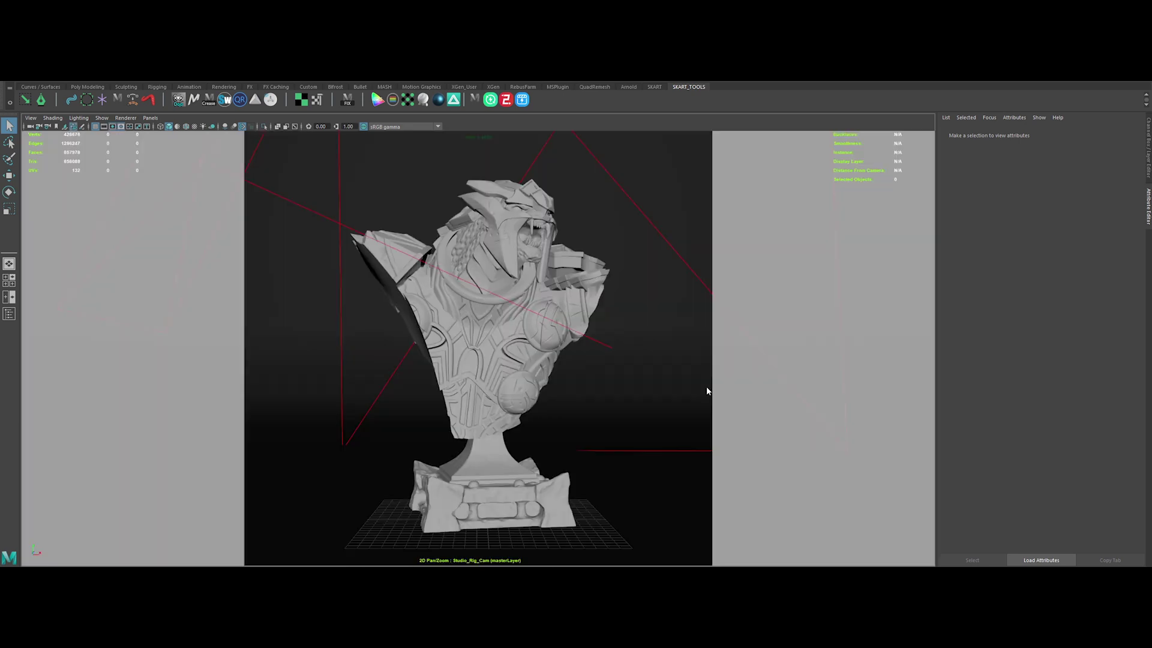
Switch the viewport to the persp camera and inspect the sky dome light surrounding the studio set
right_click(31, 127)
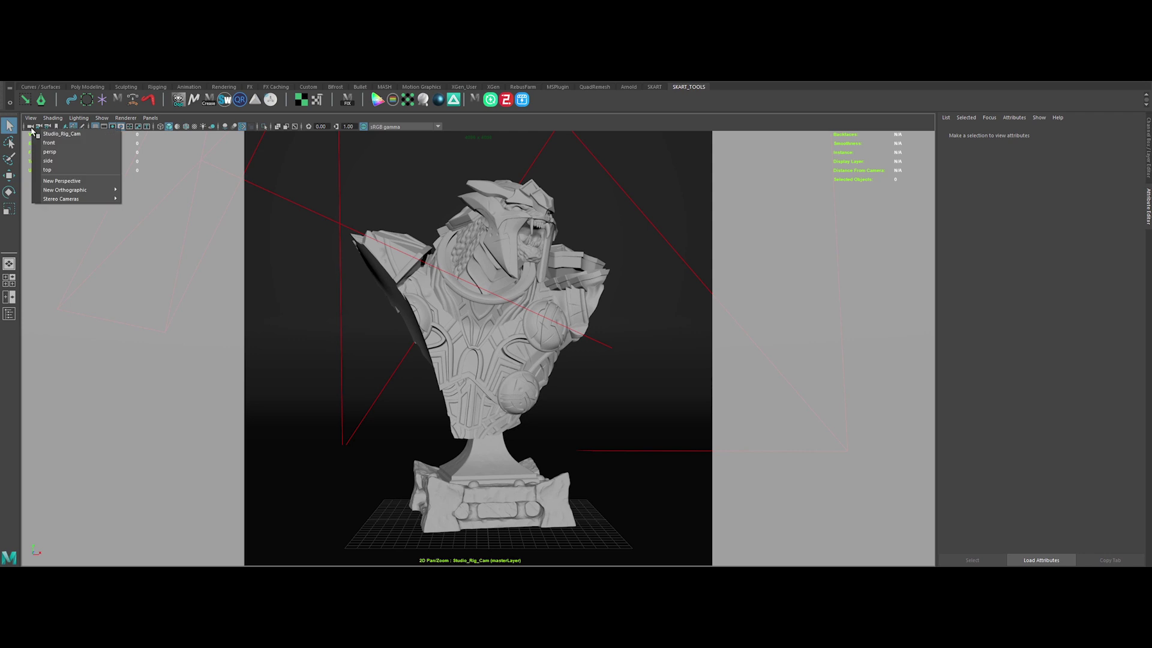
click(38, 153)
scroll(439, 366, down, 10)
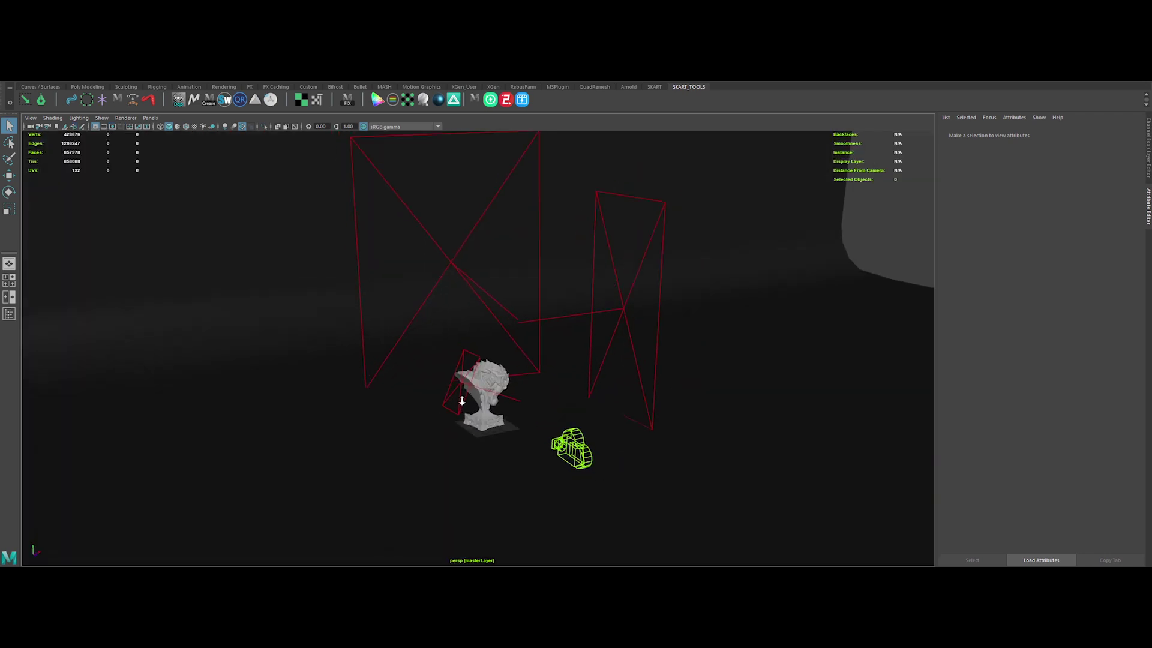
drag(710, 284, 683, 269)
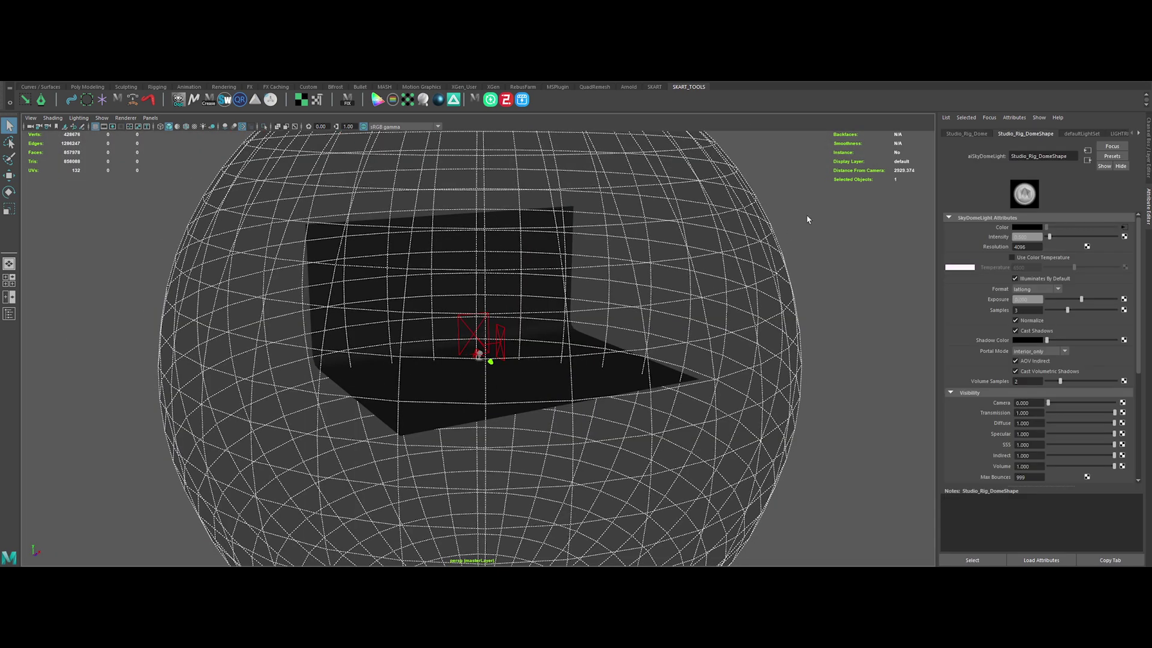
click(807, 218)
Inspect the area lights around the bust by selecting the backlight, the large right light and the small light behind the shoulder
scroll(669, 452, up, 10)
alt+drag(504, 396, 493, 336)
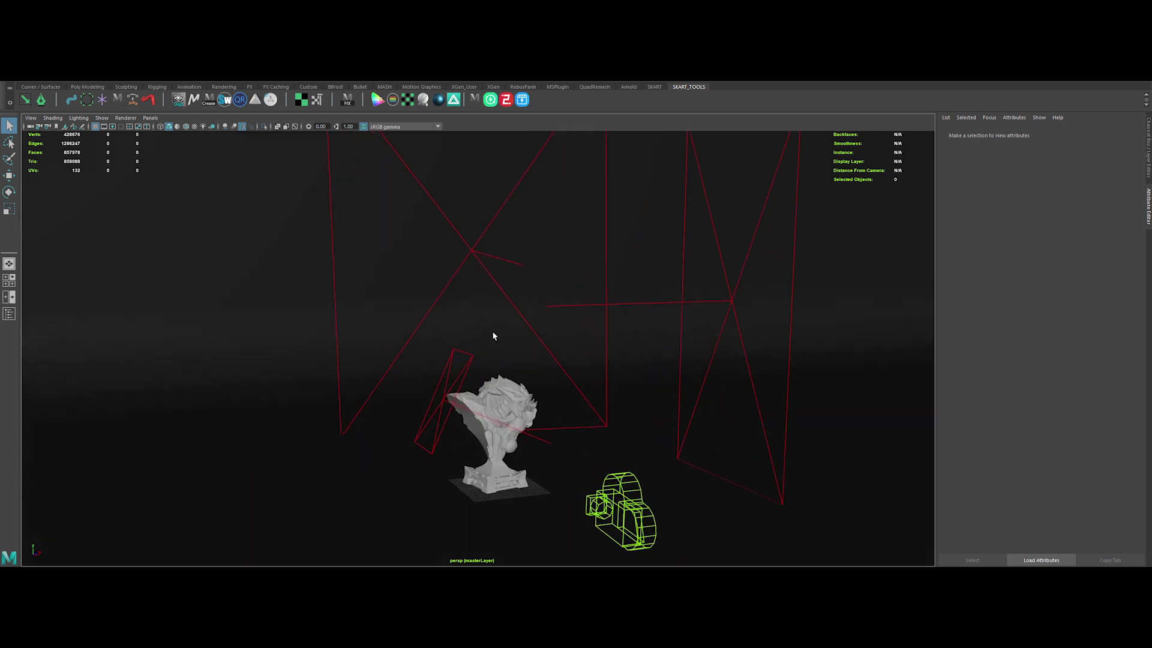
click(470, 251)
alt+drag(478, 260, 476, 288)
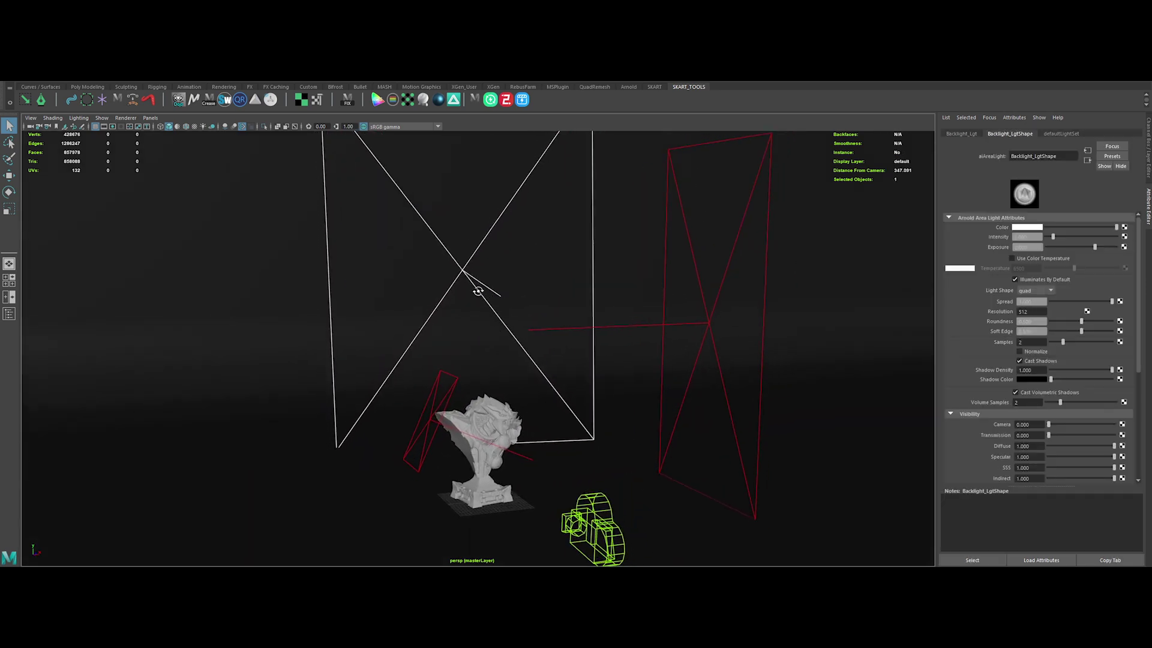
click(711, 327)
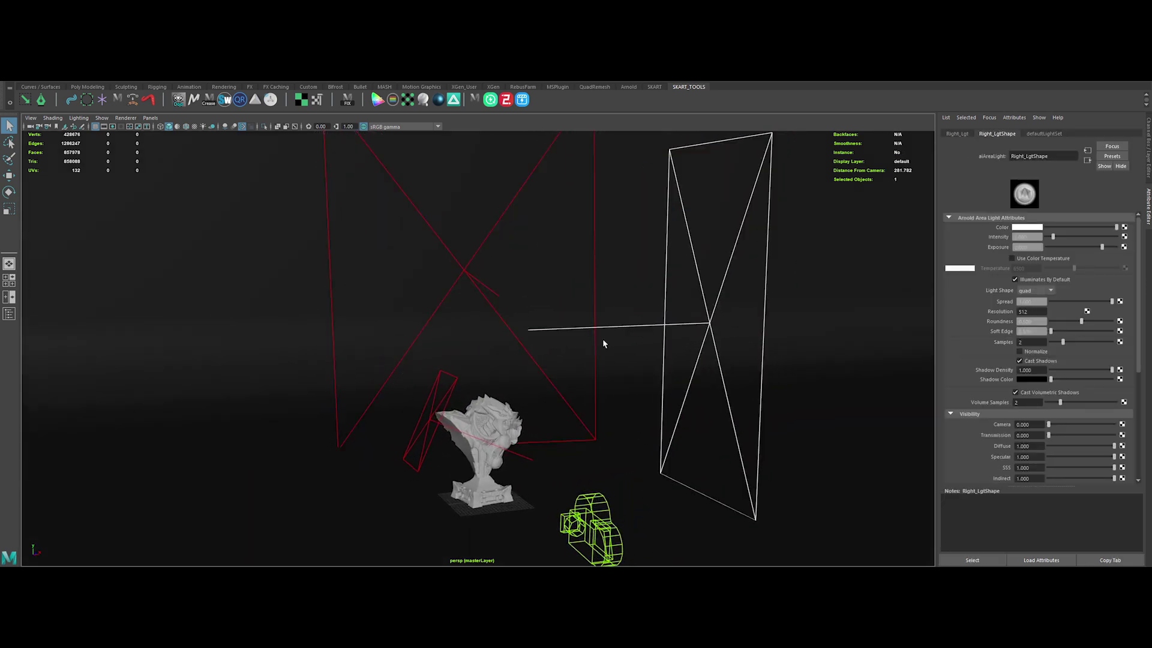
click(456, 381)
alt+right_drag(456, 381, 528, 432)
alt+middle_drag(527, 492, 498, 270)
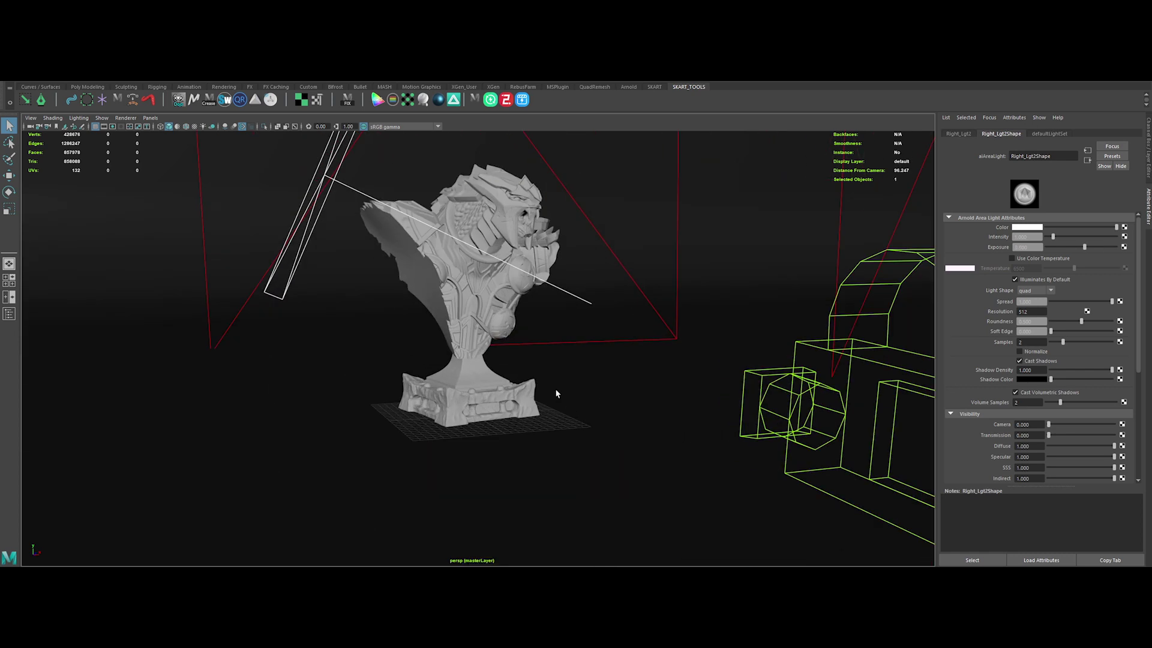
alt+right_drag(480, 324, 510, 330)
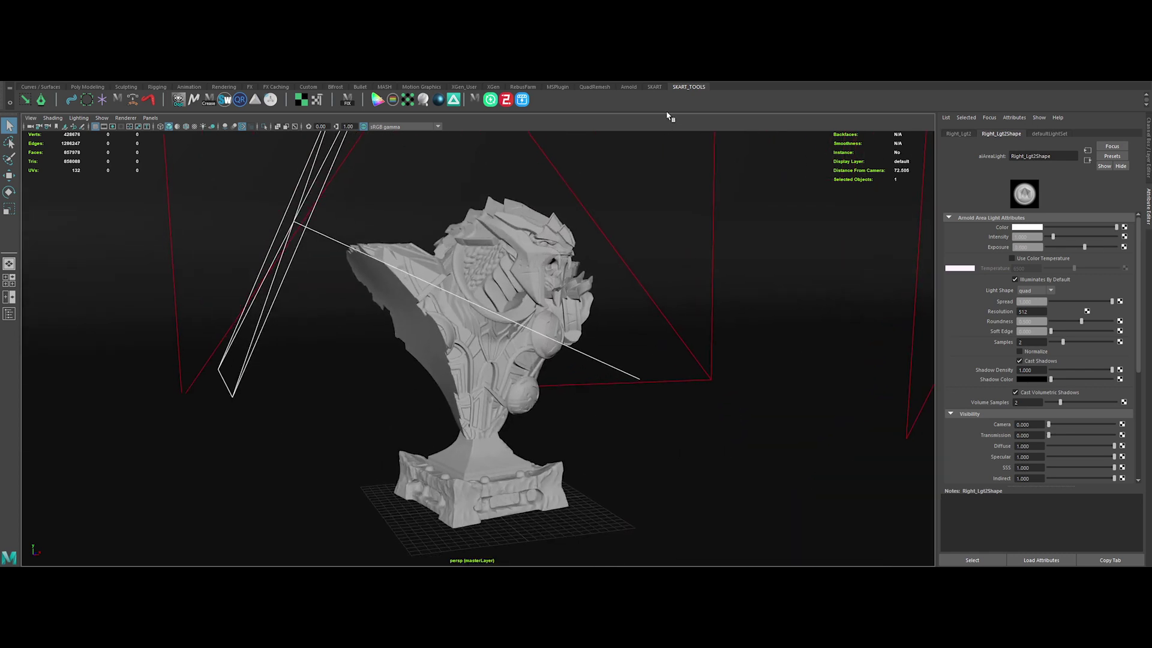
Review the Studio_Rig and Geo groups in the Outliner, collapse both and close it
click(655, 86)
click(72, 100)
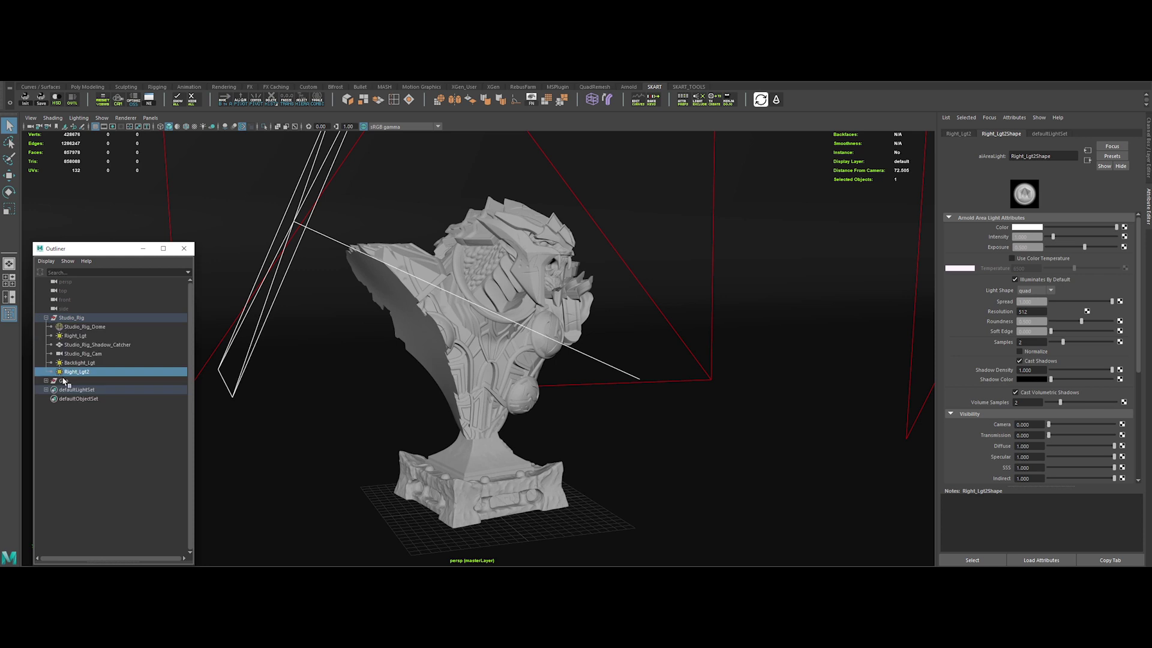
click(46, 381)
click(51, 389)
click(47, 380)
click(46, 318)
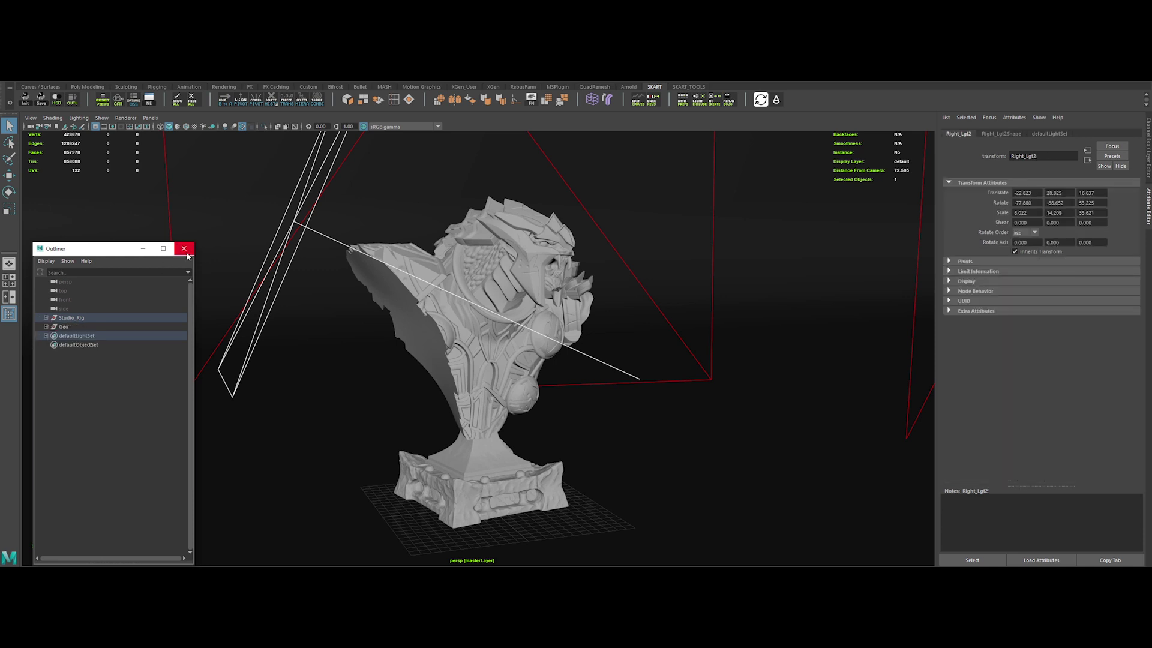
click(184, 248)
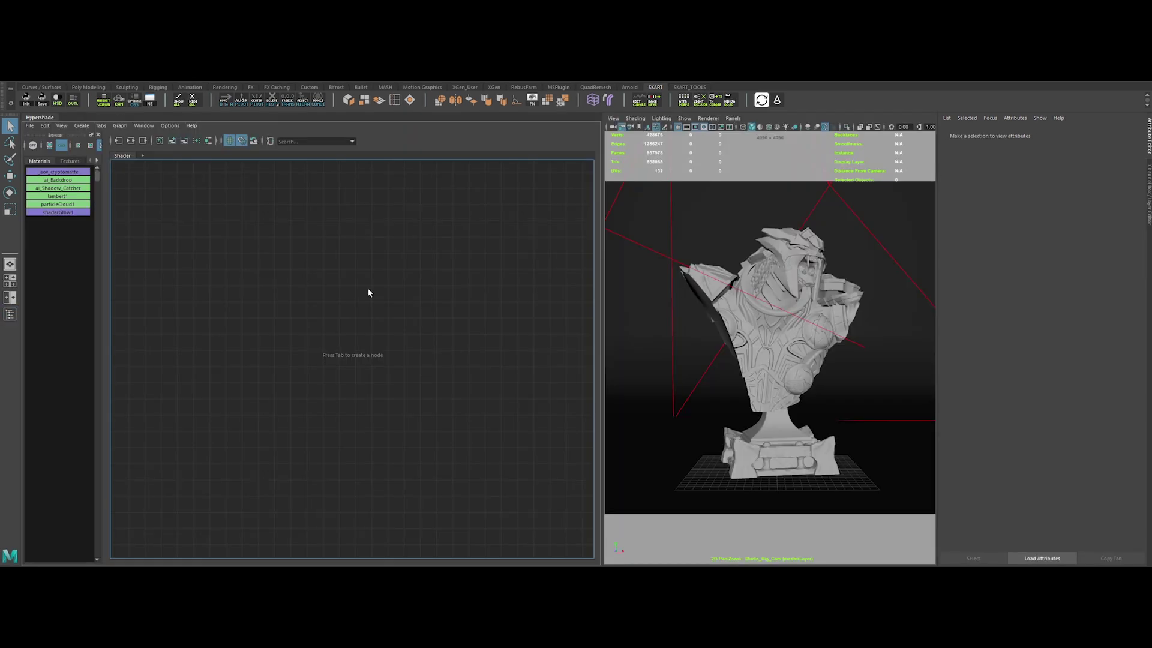
Create an aiStandardSurface shader in the Hypershade graph and arrange its nodes
key(Tab)
text(aistan)
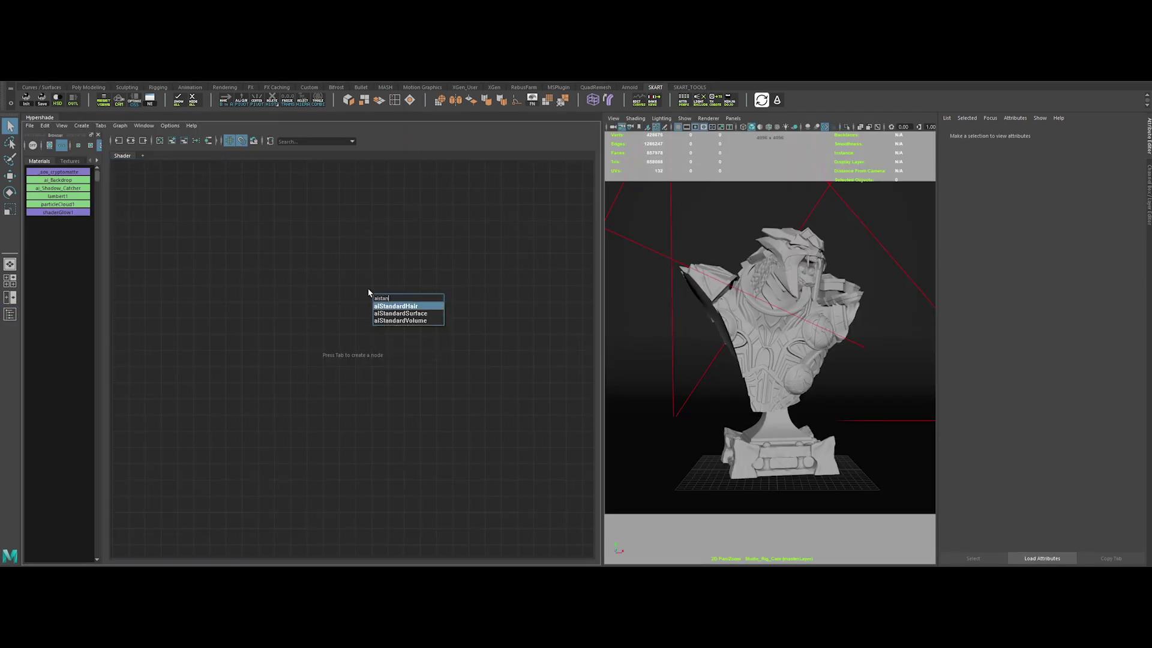
key(Return)
drag(387, 305, 347, 296)
drag(311, 243, 534, 343)
drag(362, 294, 388, 250)
Assign the new aiStandardSurface shader to the bust and its pedestal and display the shader's attributes
click(318, 222)
click(769, 428)
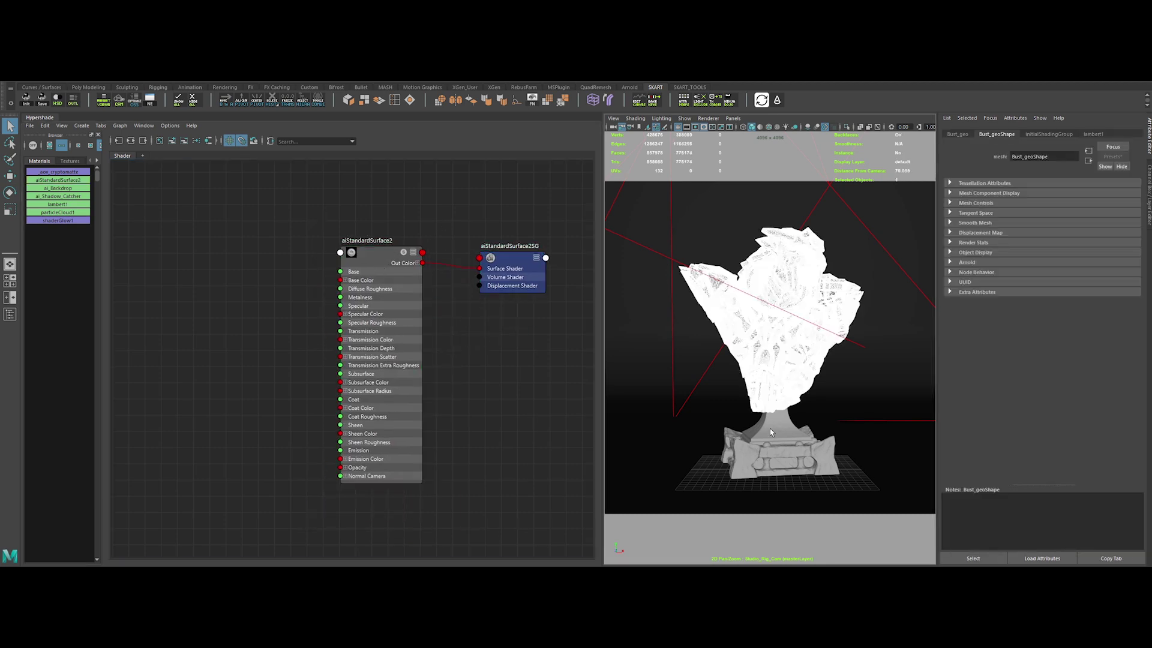
click(365, 263)
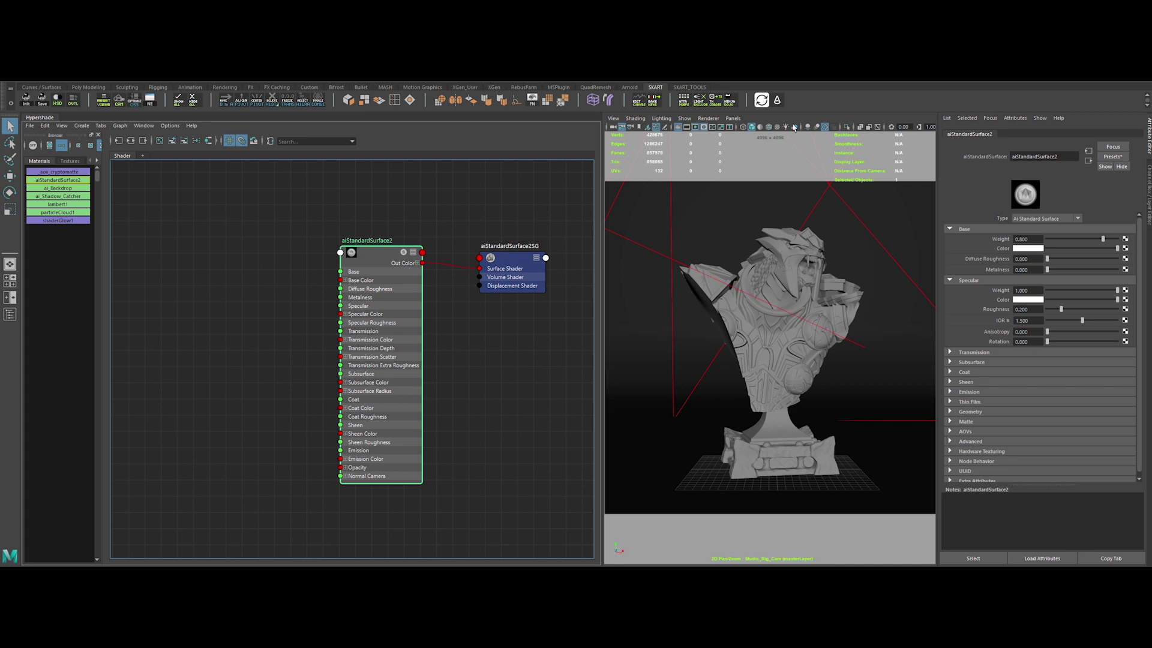
Open the Arnold RenderView and darken the shader's base color to a dark olive grey while previewing the head
click(778, 99)
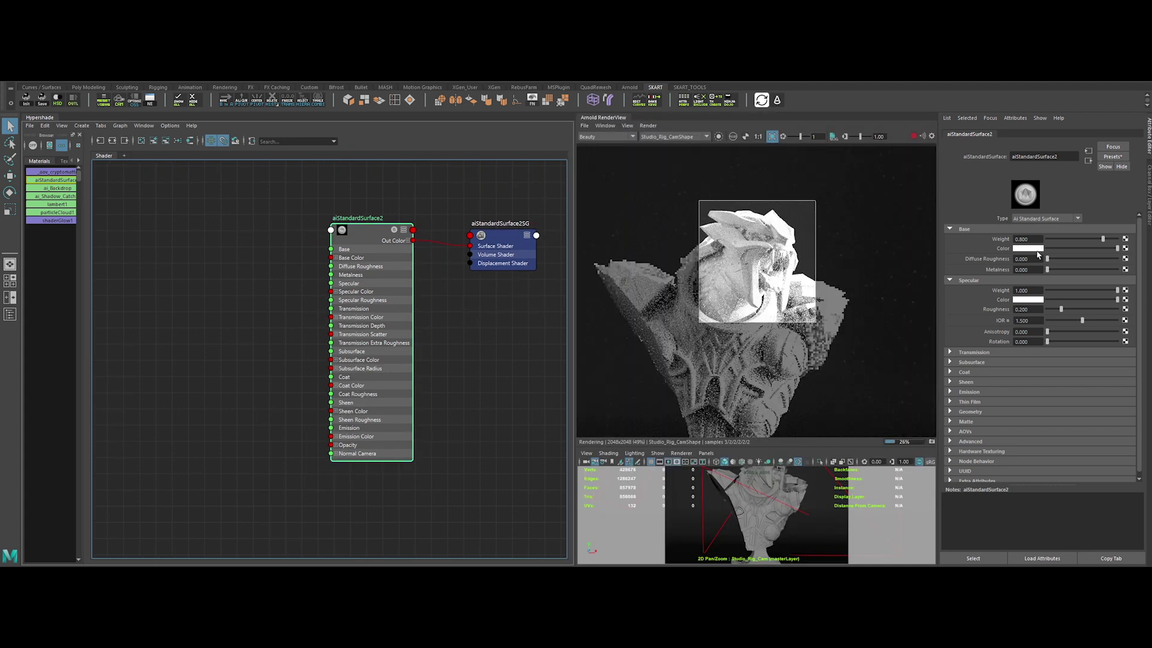
click(1033, 251)
click(977, 245)
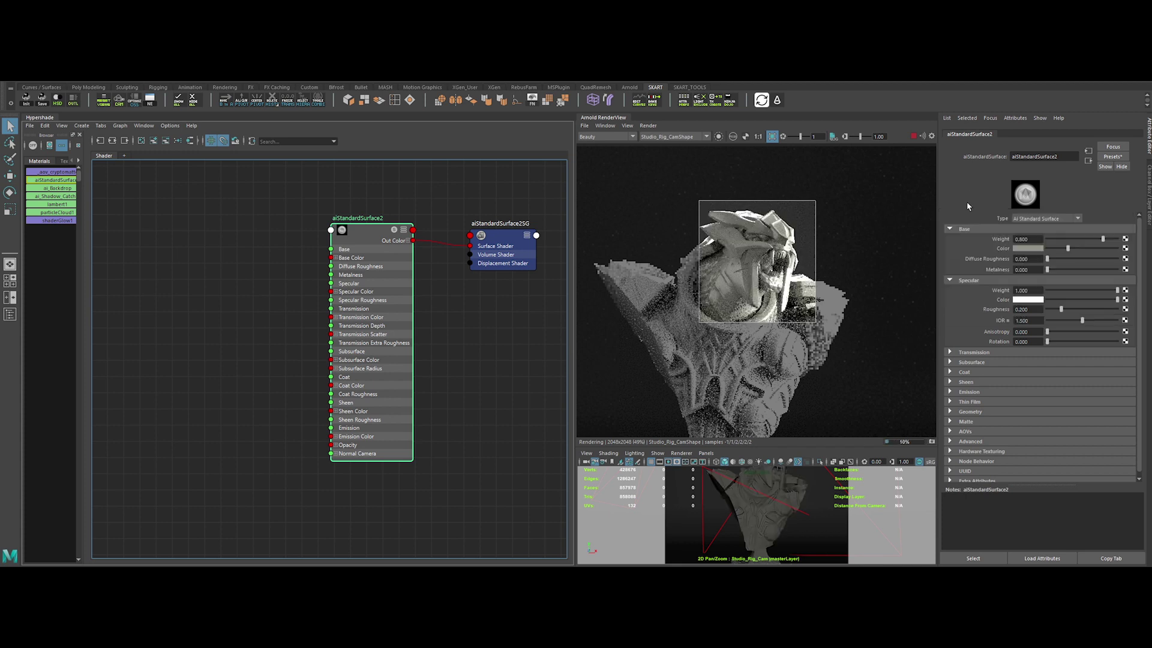
scroll(755, 264, up, 2)
drag(1067, 248, 1053, 250)
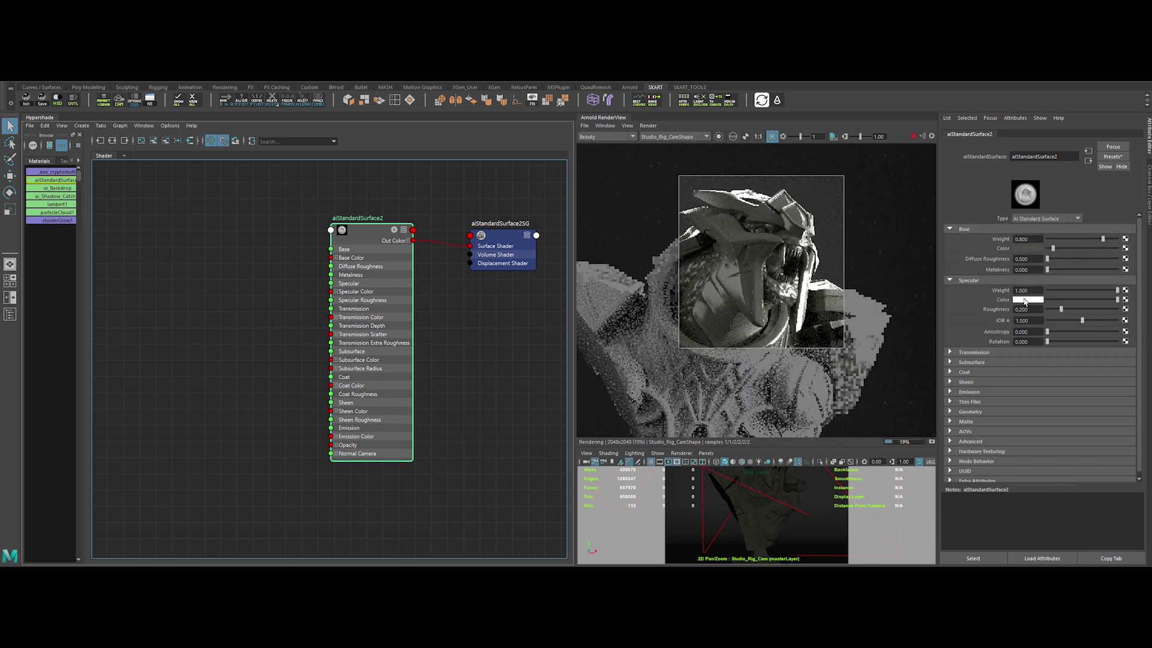
Set the shader's specular roughness to 0.55 and its metalness to 1
double_click(1026, 309)
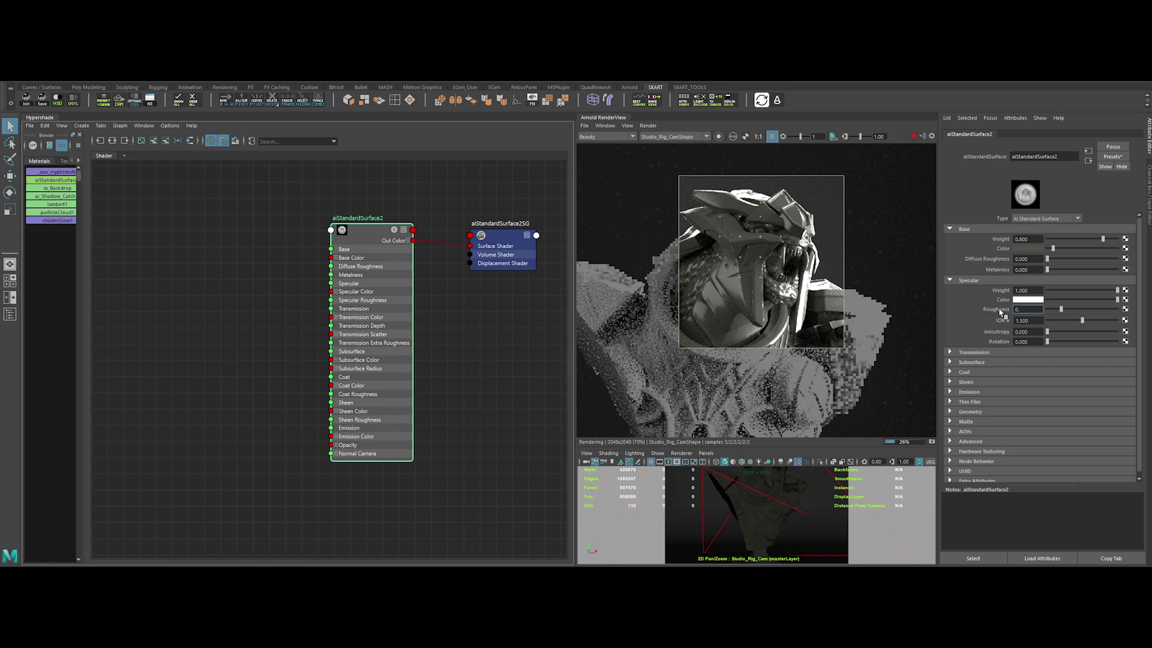
key(Return)
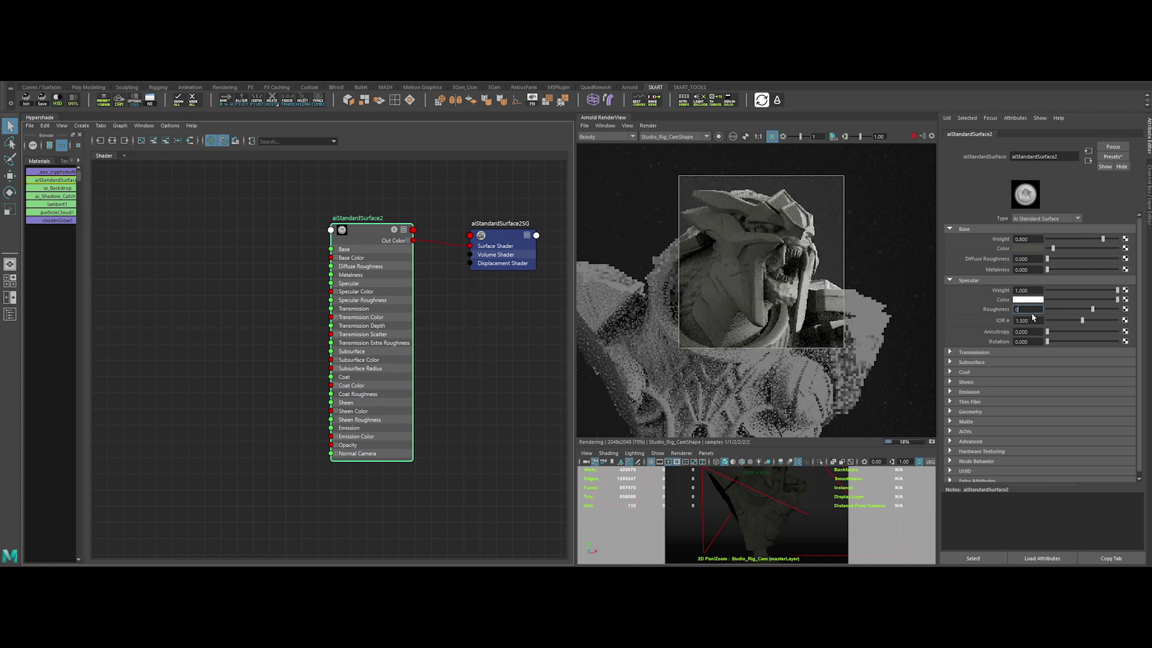
key(Return)
scroll(795, 297, up, 2)
middle_drag(765, 278, 782, 303)
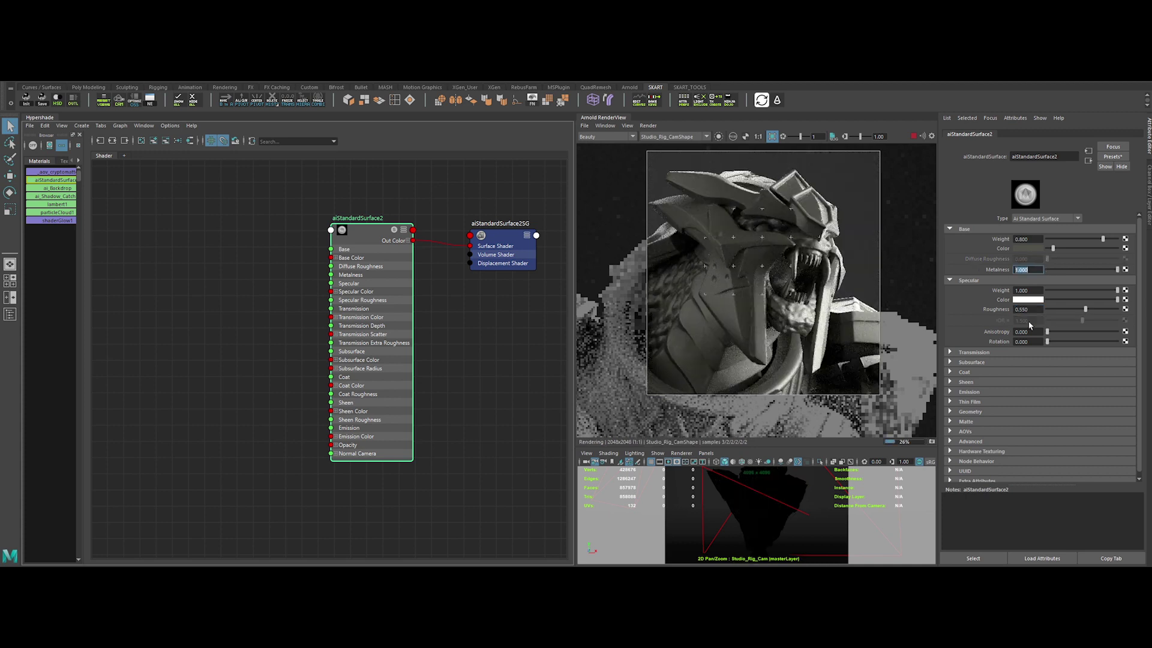
Rename the shader ai_Metal and its shading group ai_Metal_FinalSG
double_click(359, 236)
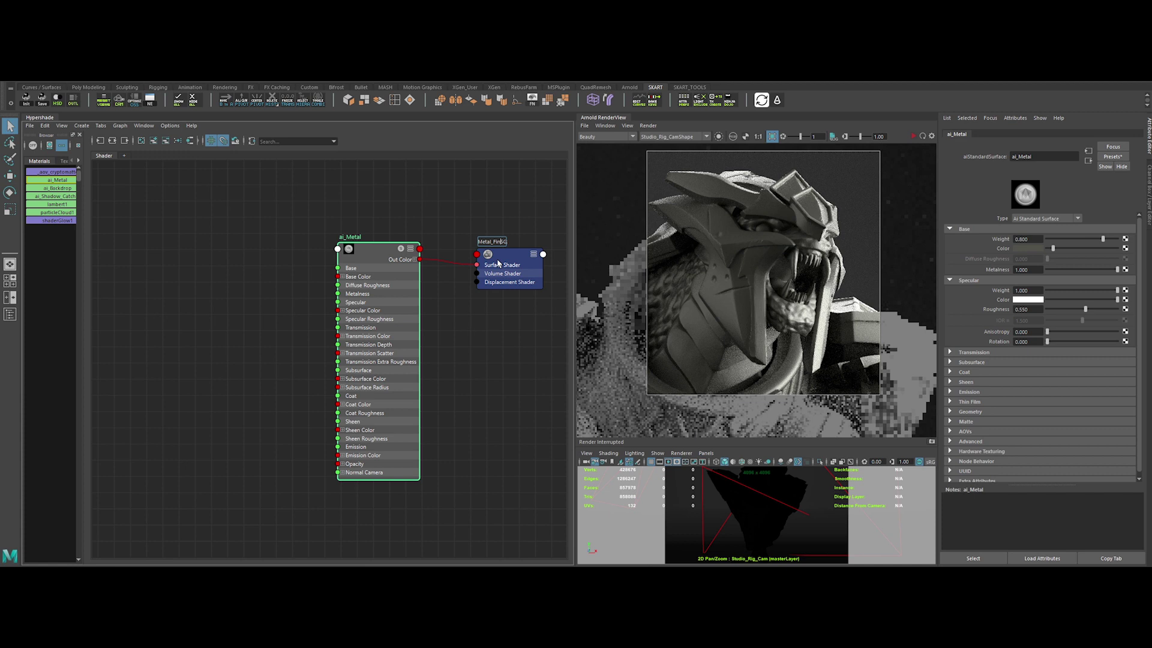
click(252, 257)
Create an aiNoise node and connect its color output to ai_Metal's base color
key(Tab)
text(ainoise)
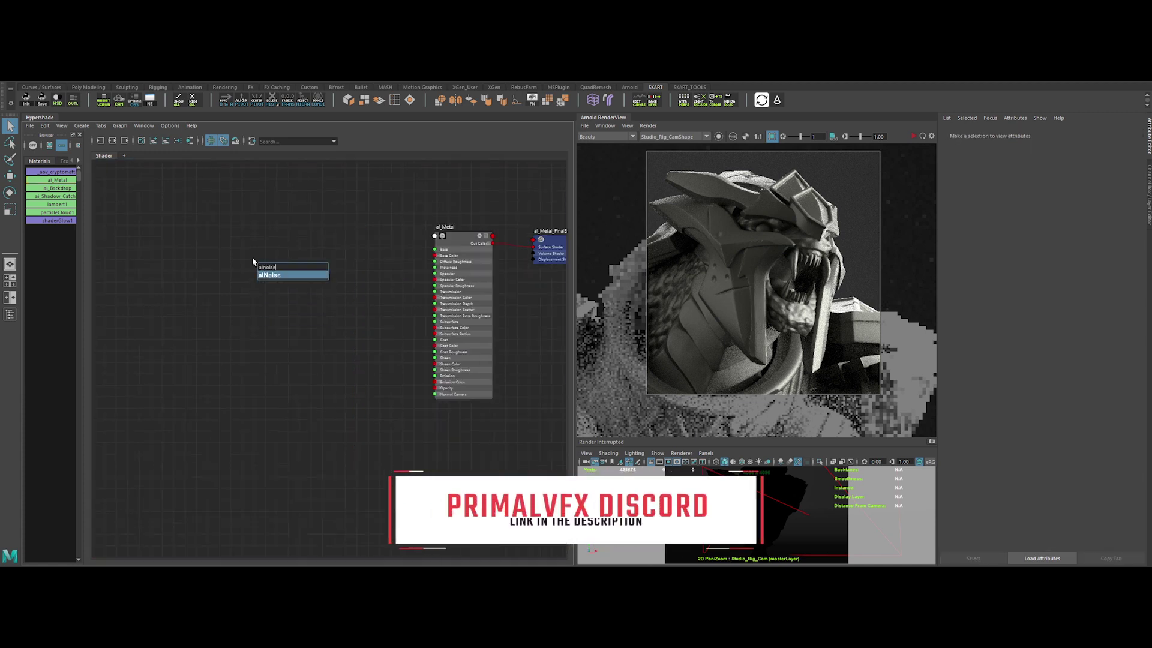
key(Return)
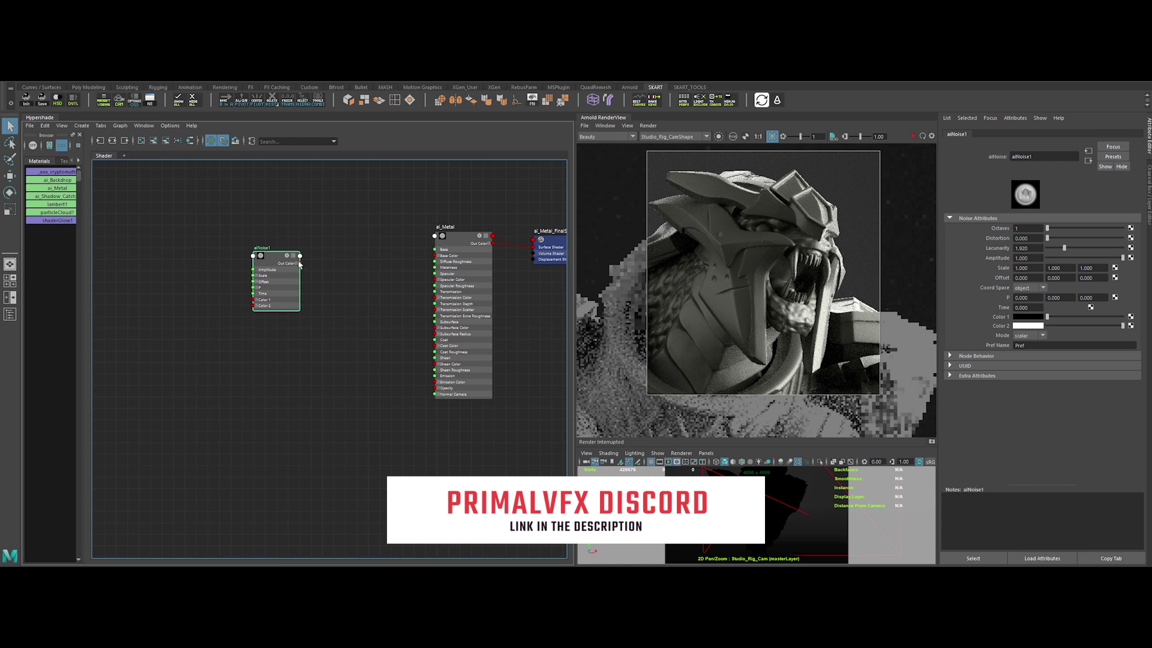
drag(428, 260, 435, 256)
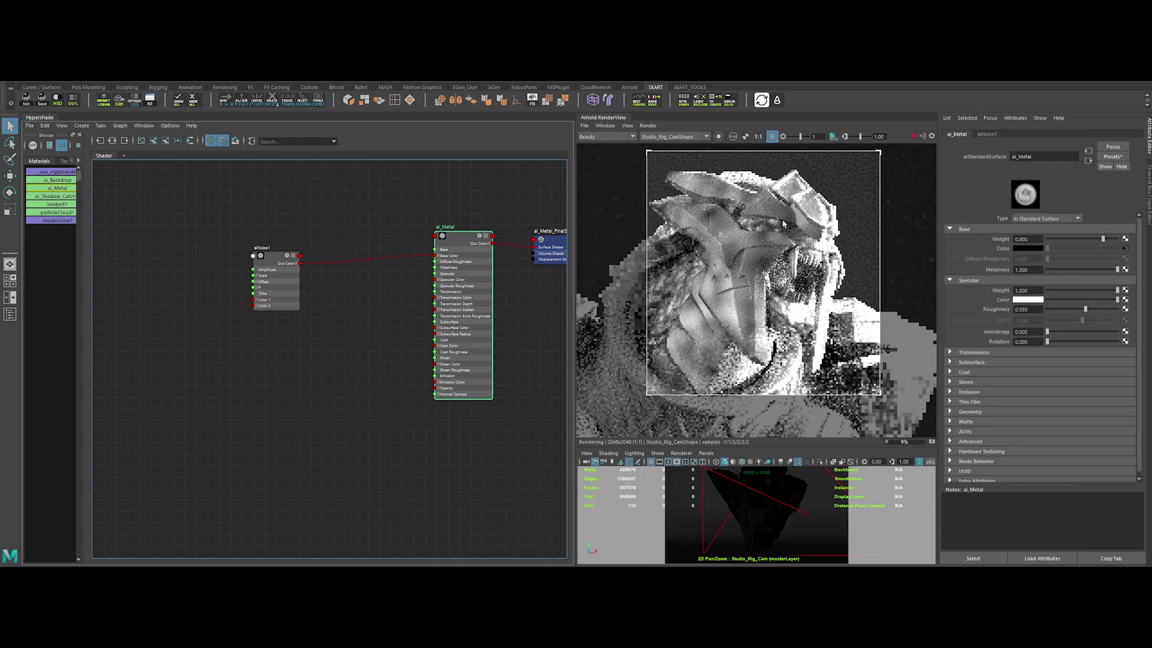
Isolate the noise node in the render and set octaves to 5, distortion to 1.272 and all three scale values to 0.2
click(278, 262)
click(718, 136)
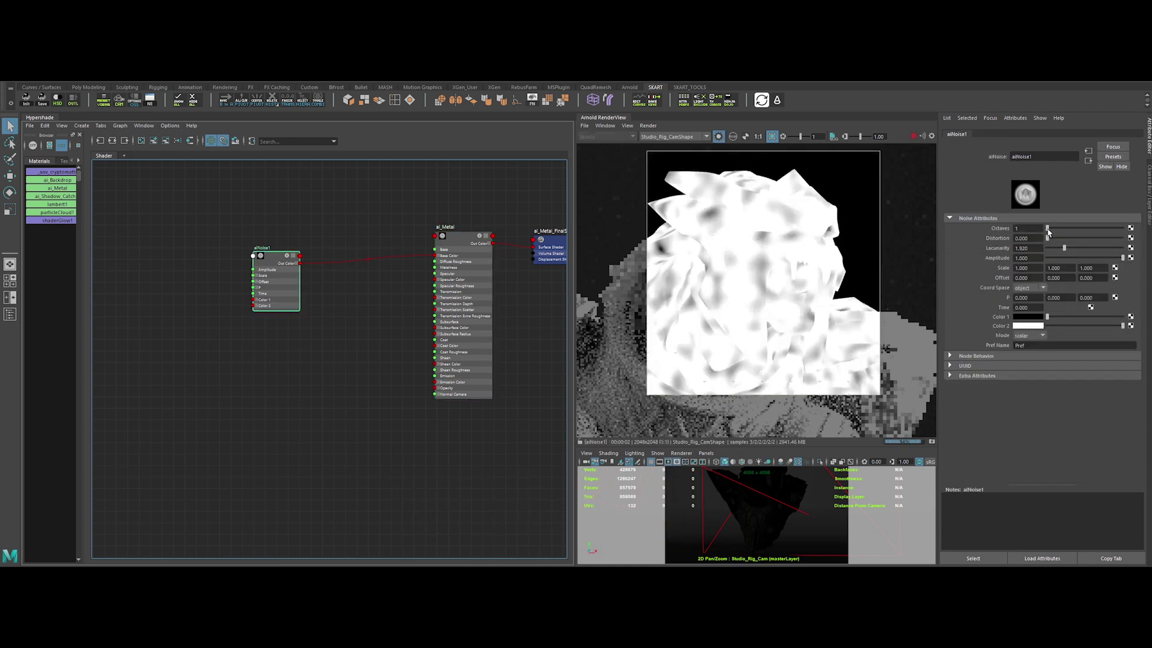
drag(1048, 229, 1012, 268)
text(0.2)
key(Tab)
text(0.2)
key(Tab)
text(0.2)
Set the noise's Color 1 to a dark olive tone and darken its Color 2 from white to near black
click(1027, 316)
drag(985, 361, 1006, 356)
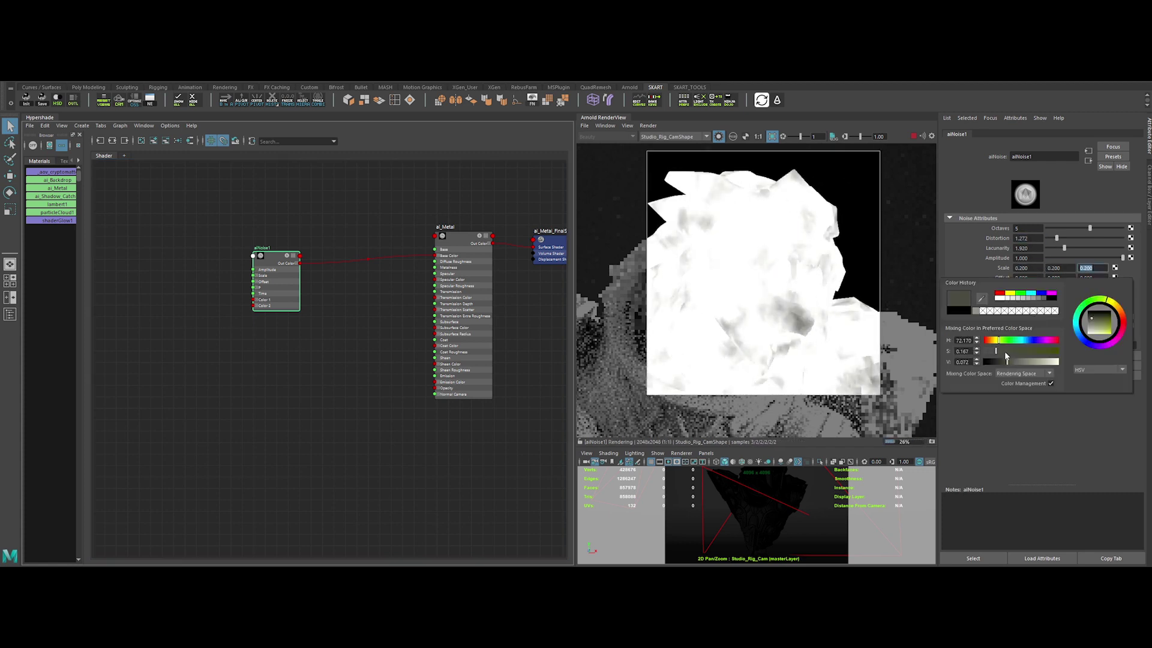
click(1019, 316)
click(1025, 325)
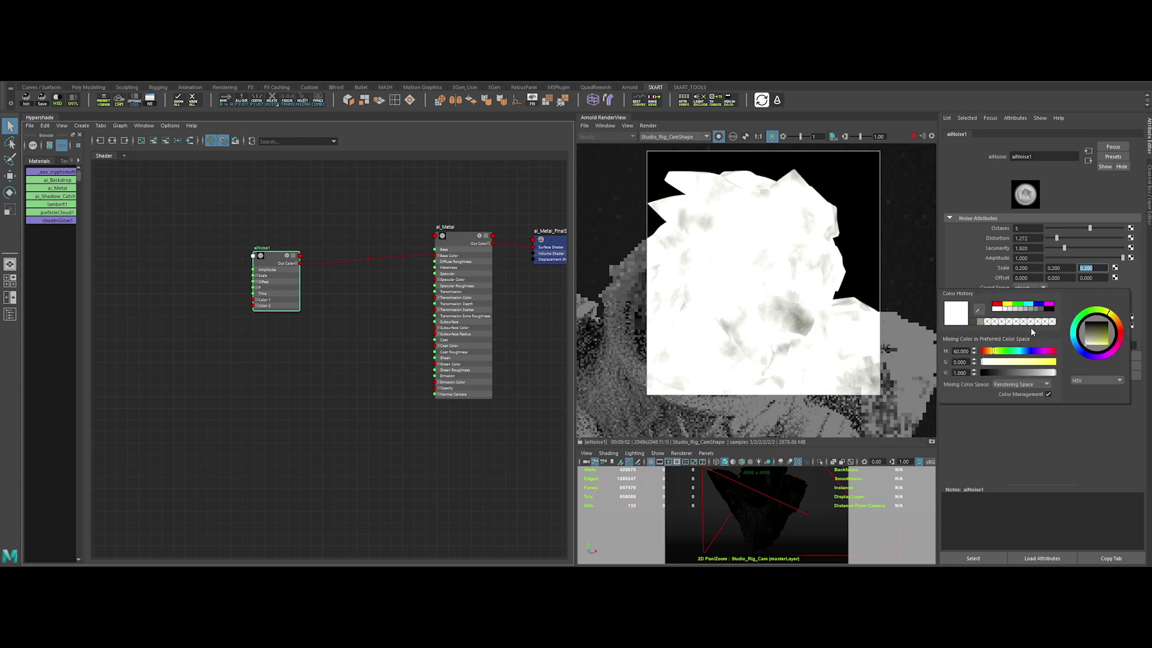
drag(1122, 325, 1050, 326)
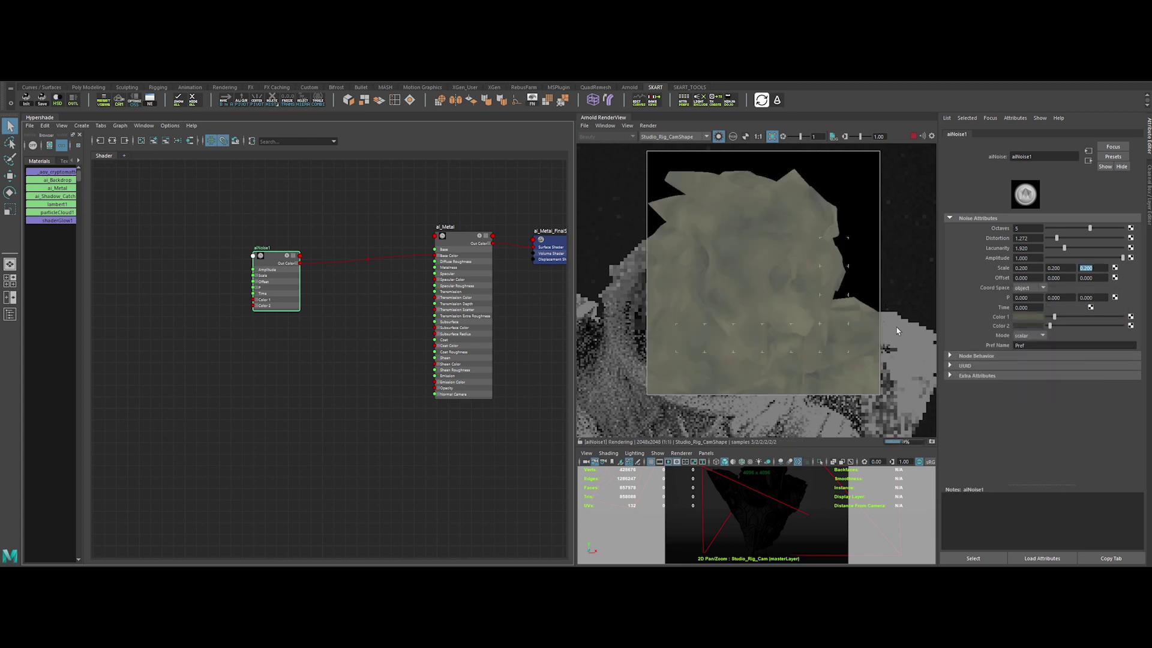
click(914, 138)
Duplicate aiNoise1, connect the copy to ai_Metal's base color and adjust the copy's Color 1
alt+middle_drag(296, 342, 301, 321)
drag(277, 237, 272, 230)
key(ctrl+d)
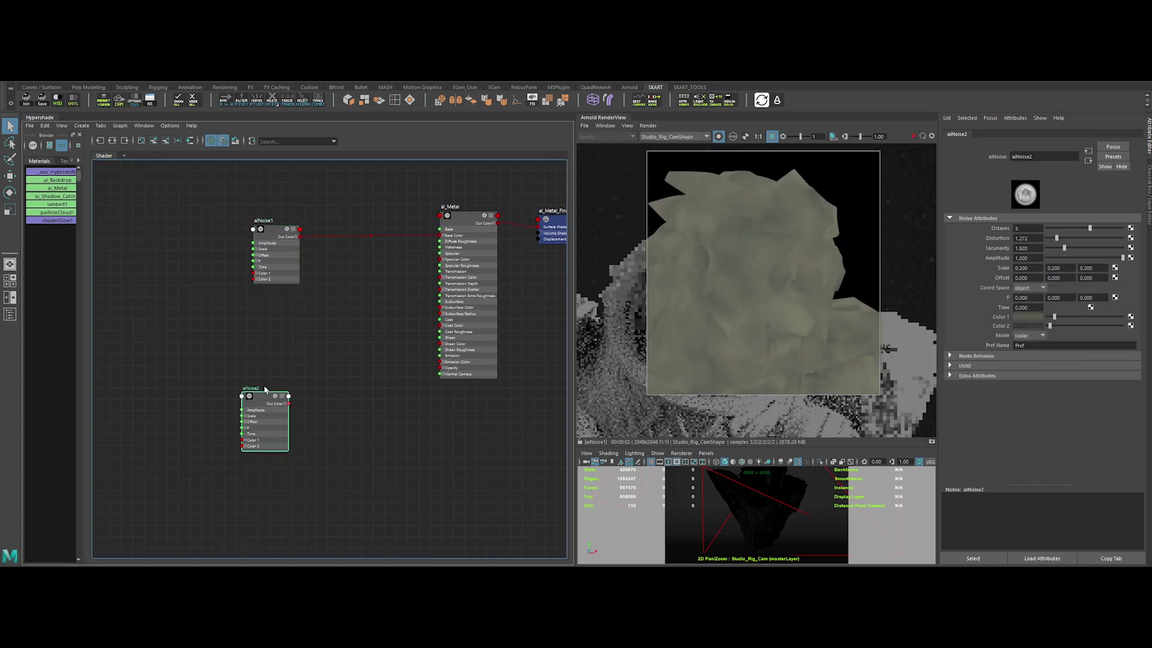
drag(260, 410, 270, 318)
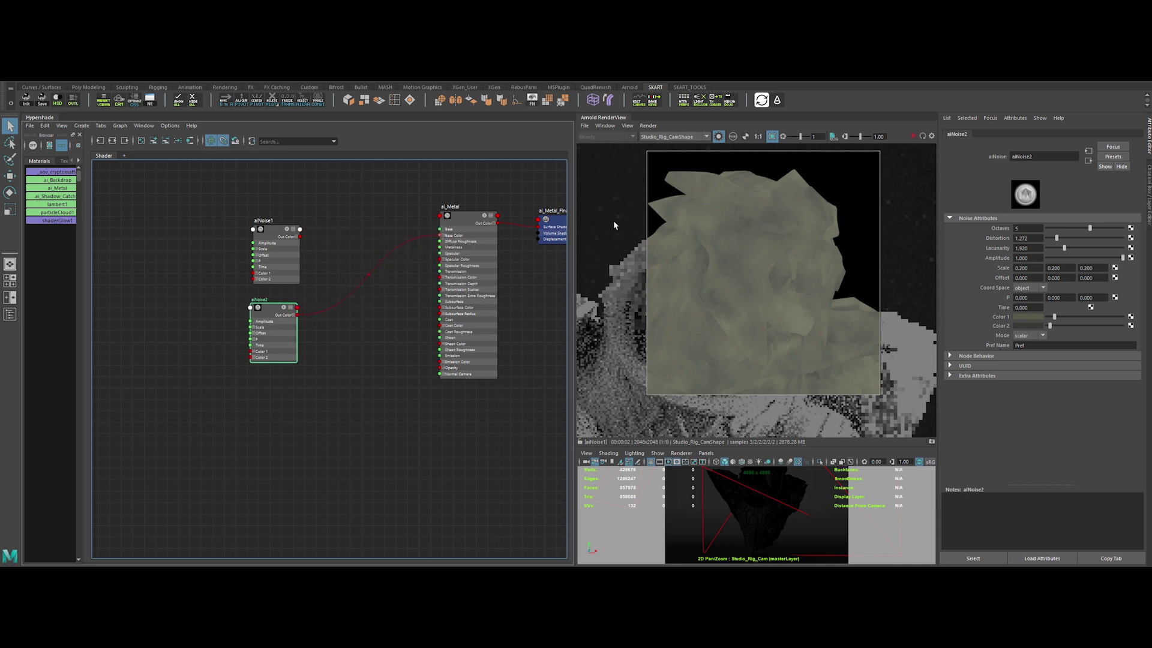
click(1027, 316)
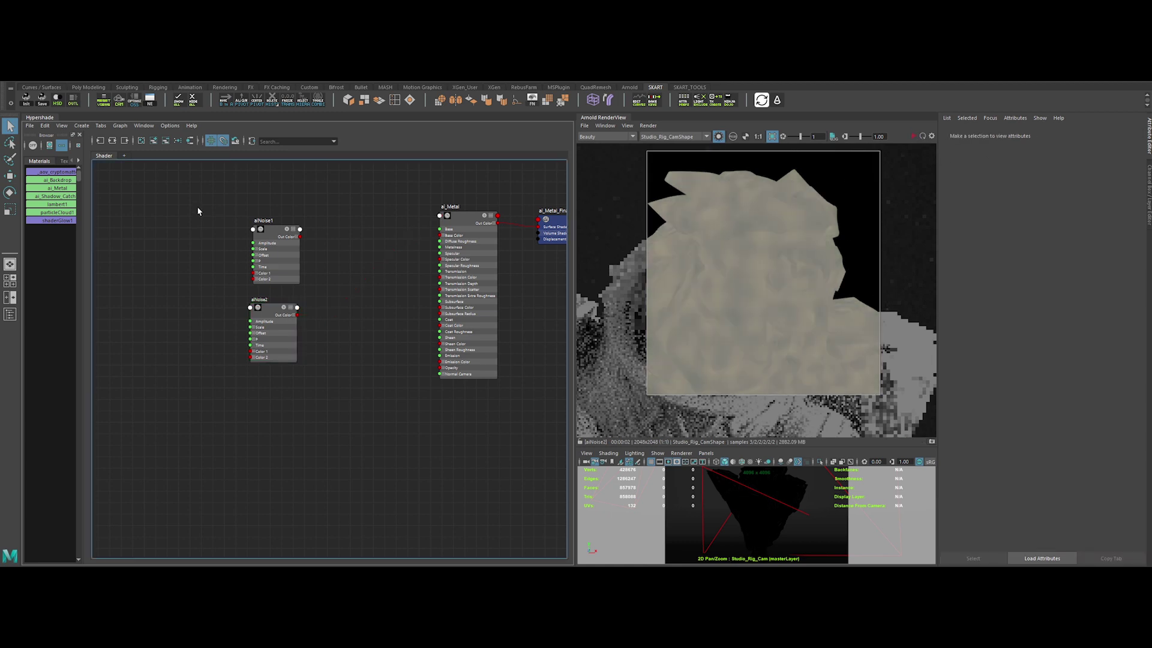
Move both noise nodes aside and create an aiLayerRgba node between them and ai_Metal
drag(198, 209, 303, 351)
drag(275, 309, 250, 303)
click(326, 305)
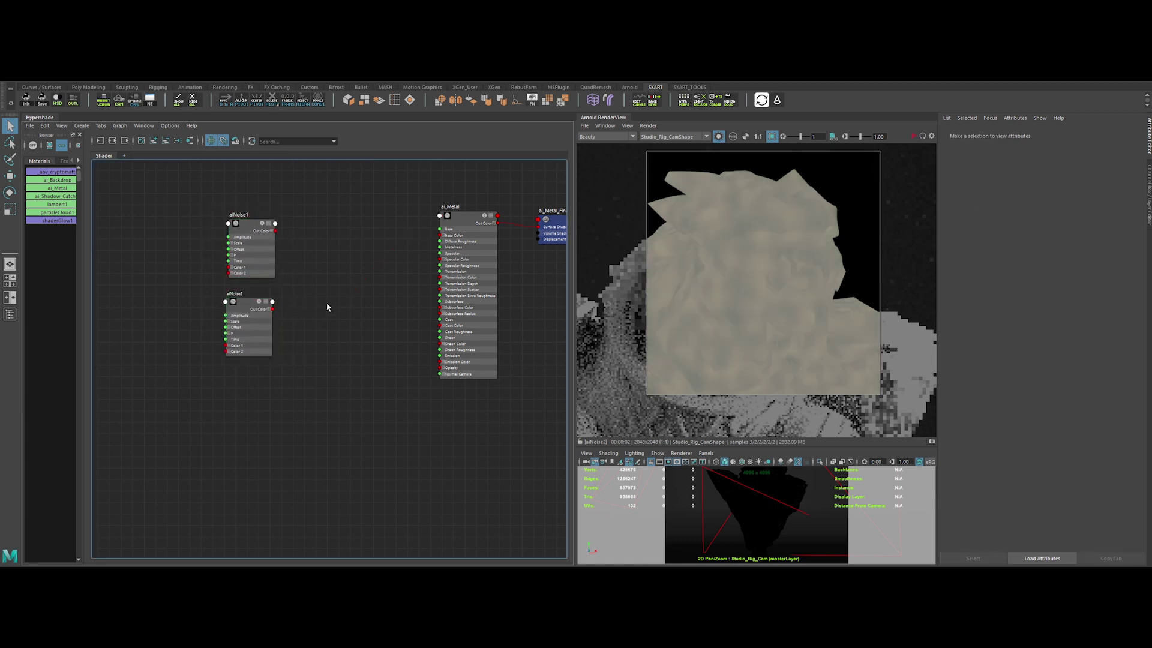
key(Tab)
text(ailayer)
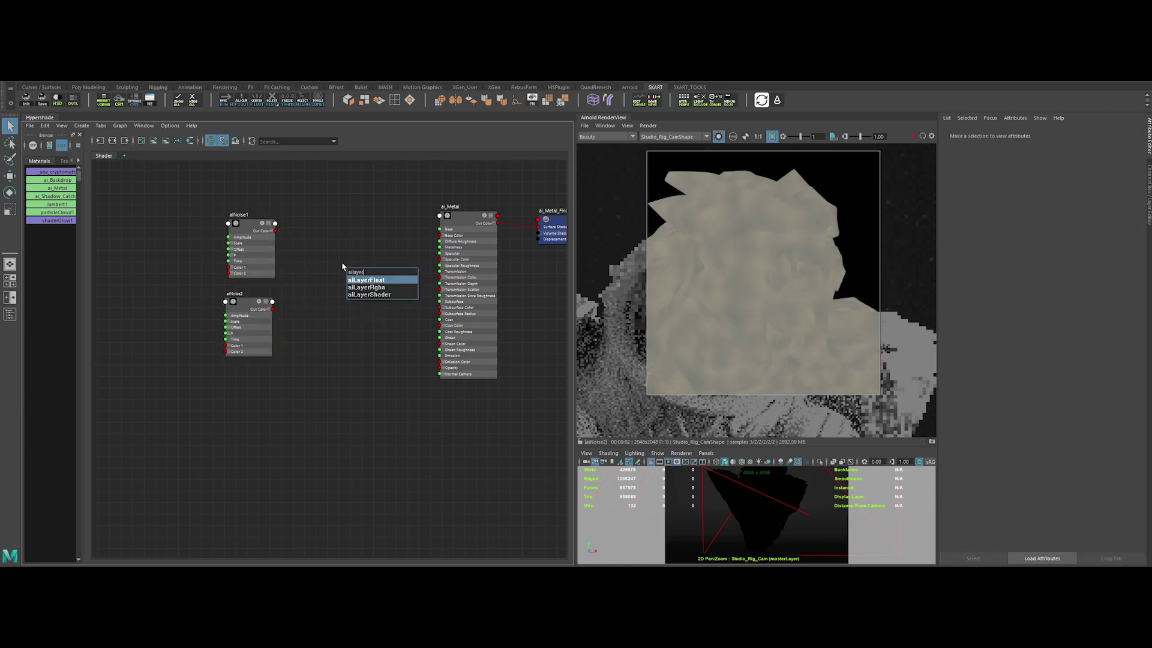
key(Down)
key(Return)
drag(362, 266, 347, 245)
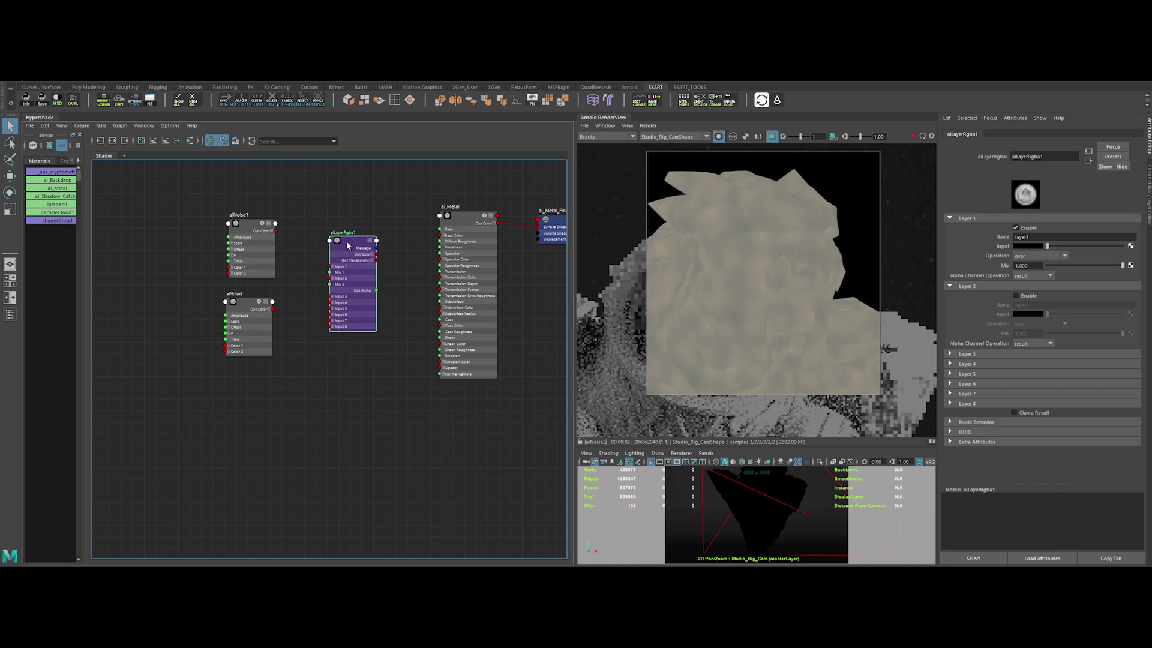
Feed both noises into aiLayerRgba1, connect it to ai_Metal's base color and enable layer 2 with a mix of 0.3
drag(273, 301, 330, 266)
drag(428, 243, 440, 235)
drag(1122, 265, 1034, 270)
click(1016, 295)
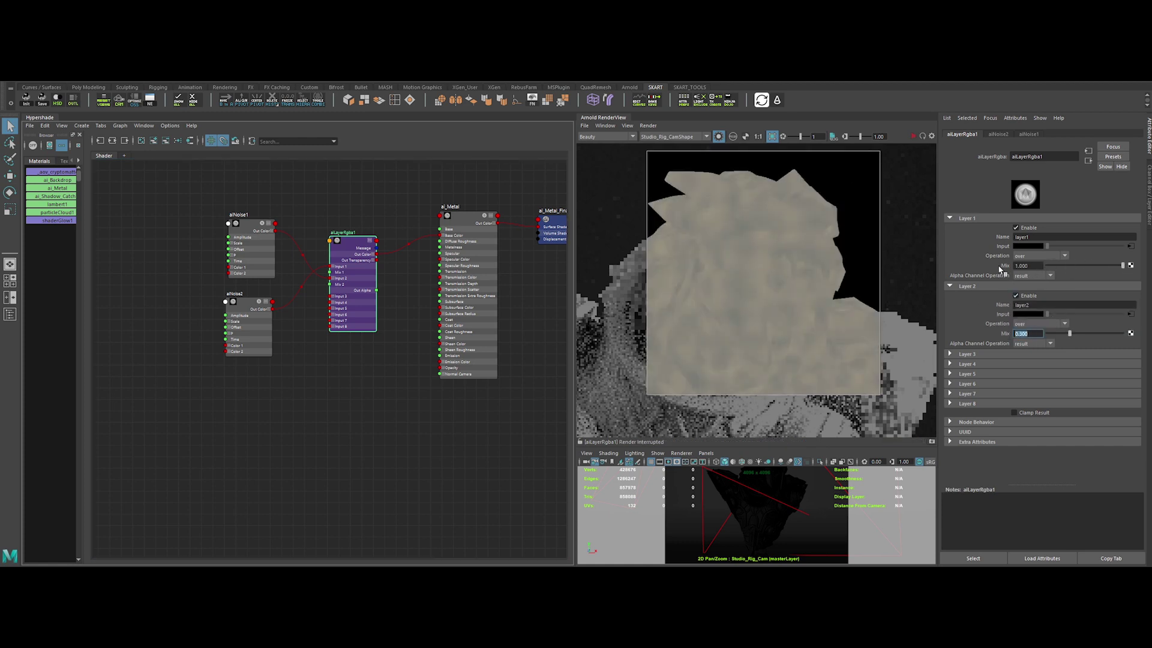
Create a file texture node below the noises, load the Stairs_4K_Roughness image and set its color space to Raw
click(194, 418)
alt+middle_drag(195, 417, 215, 383)
text(file)
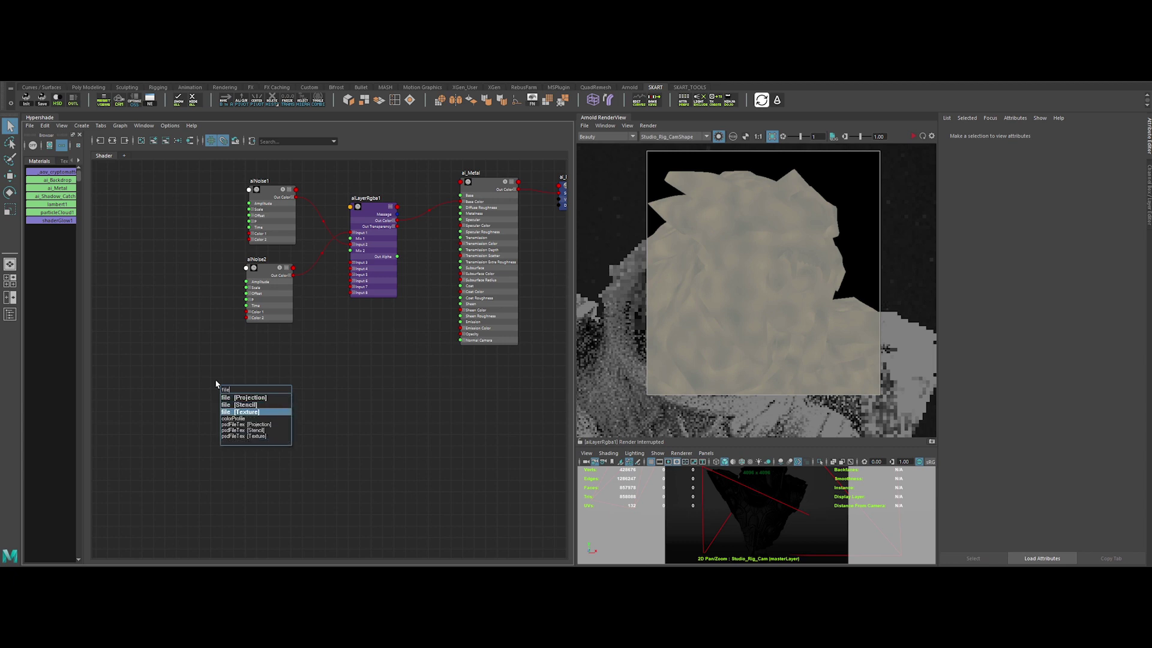
key(Return)
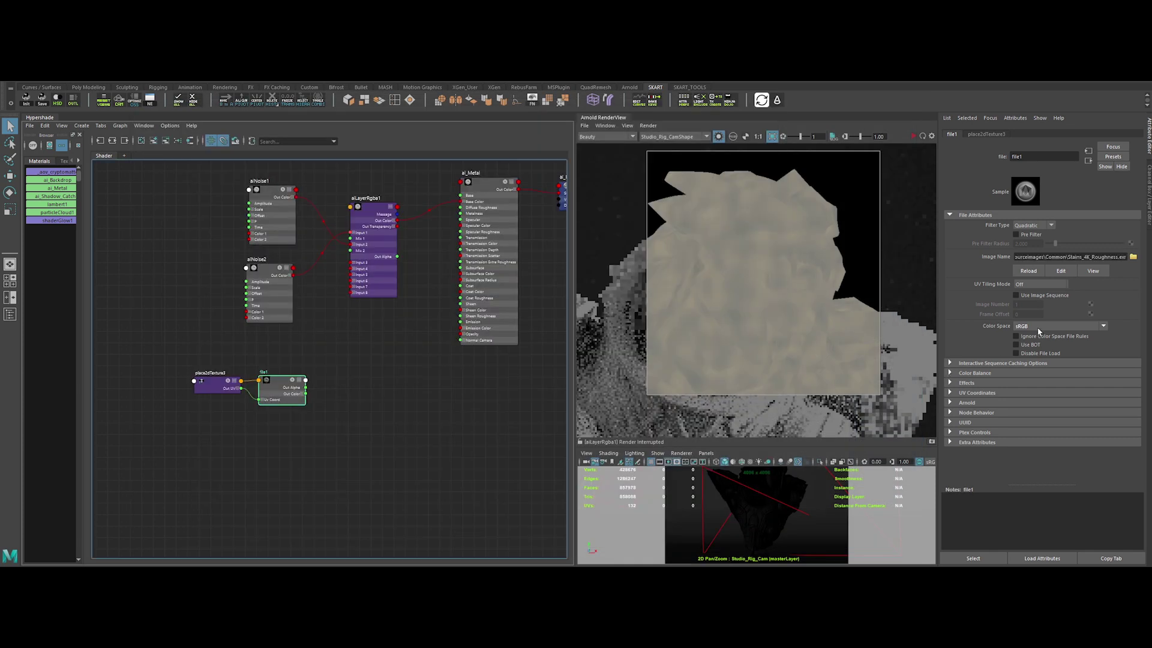
click(1040, 327)
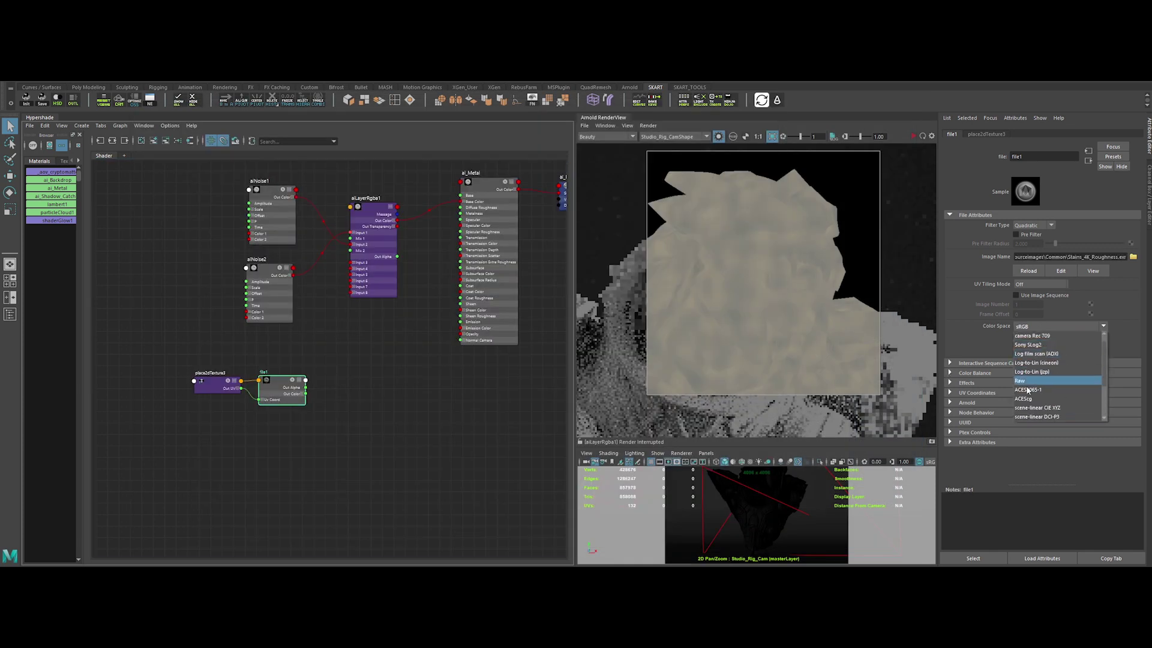
click(1030, 382)
Create an aiTriplanar node fed by the file's color and connect its output to ai_Metal's base color
drag(429, 396, 353, 387)
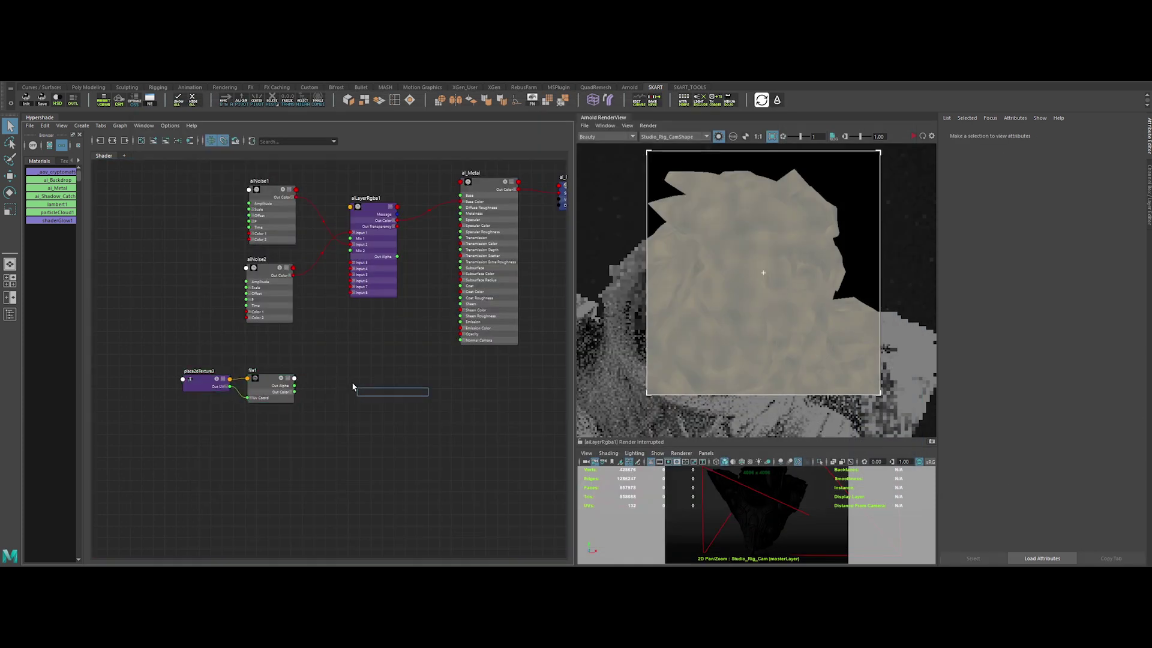
key(Return)
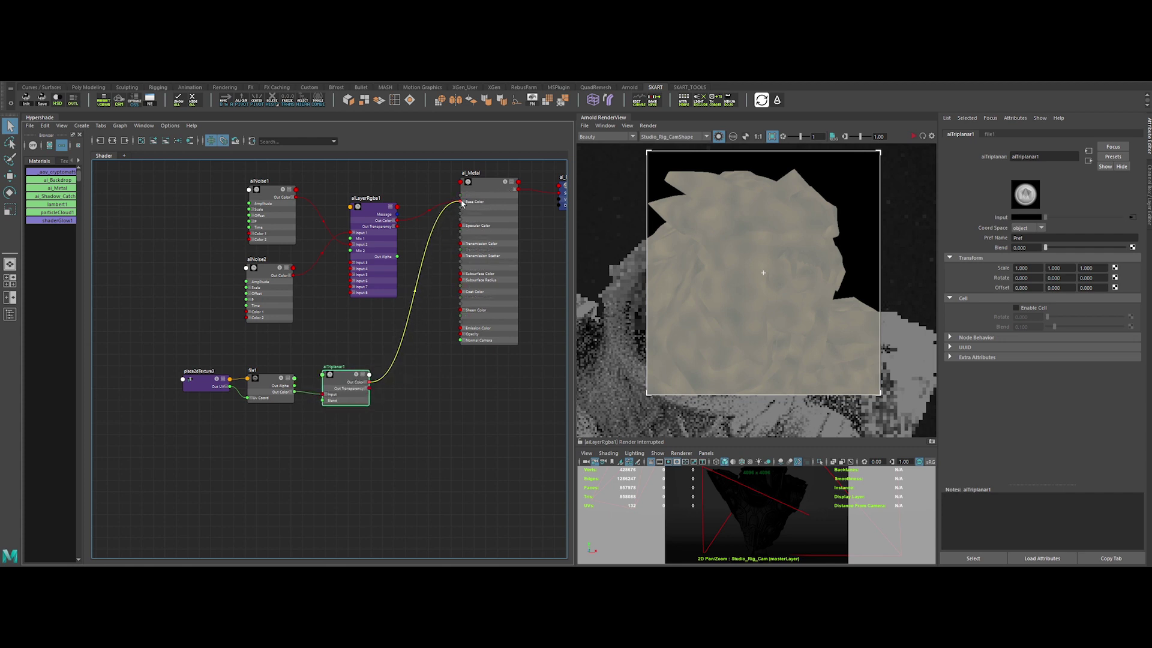
drag(462, 203, 462, 202)
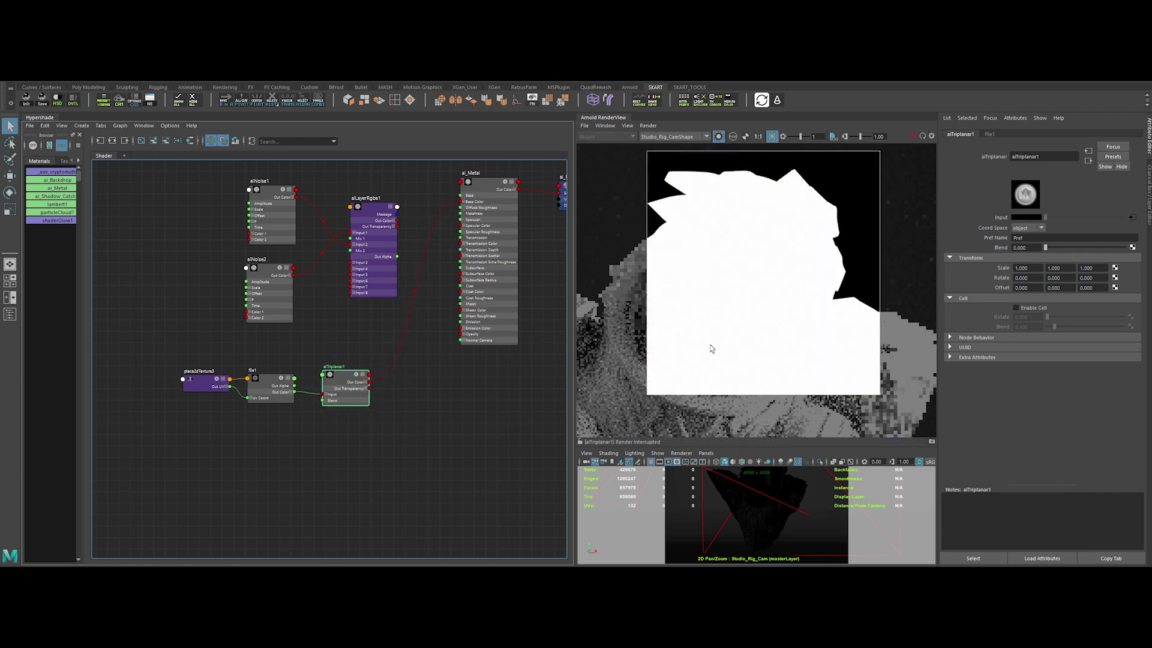
Set all three scale values of aiTriplanar1 to 0.1 and the render view's exposure to 0
click(1027, 267)
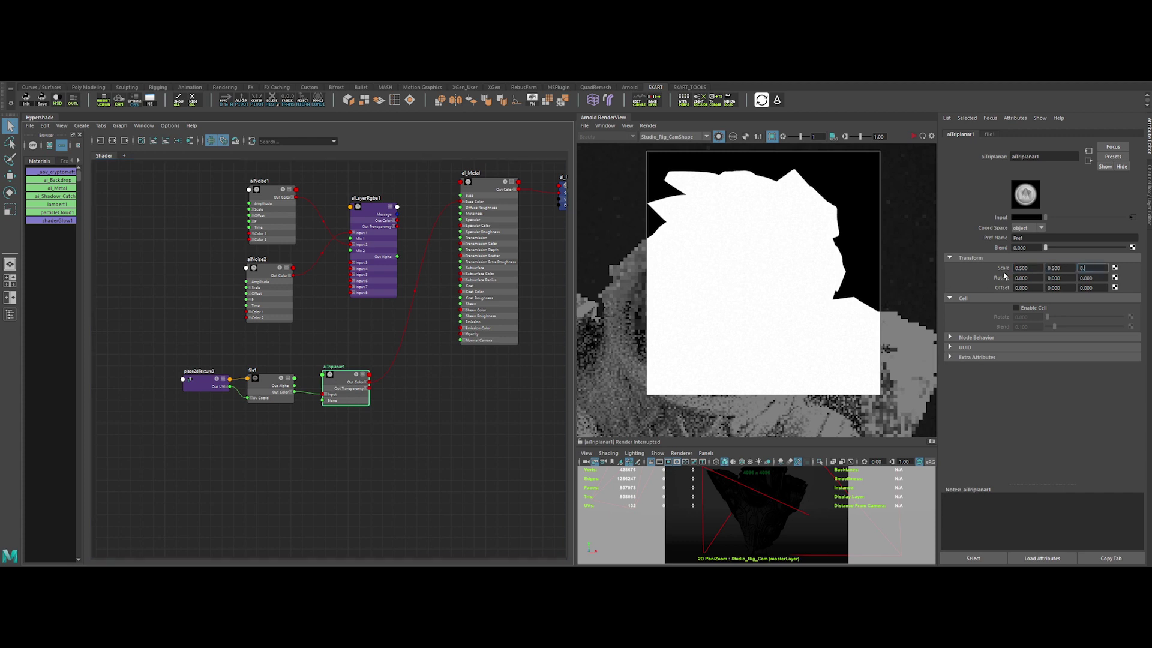
click(913, 137)
drag(1033, 267, 992, 274)
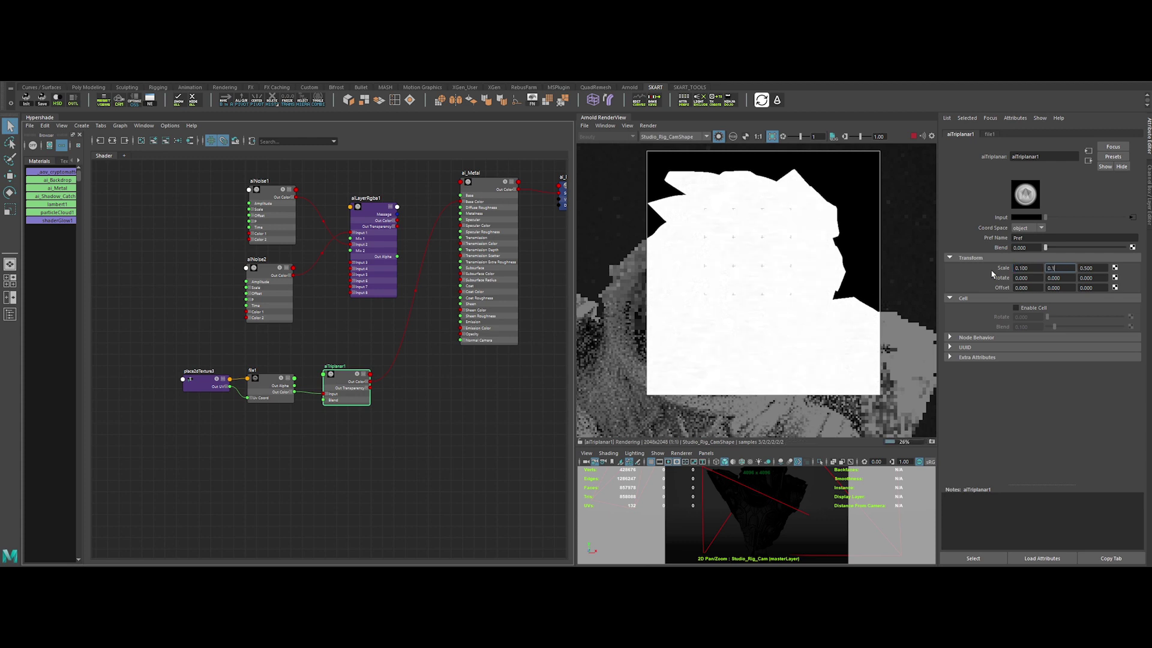
scroll(648, 300, up, 5)
key(BackSpace)
text(00)
key(Return)
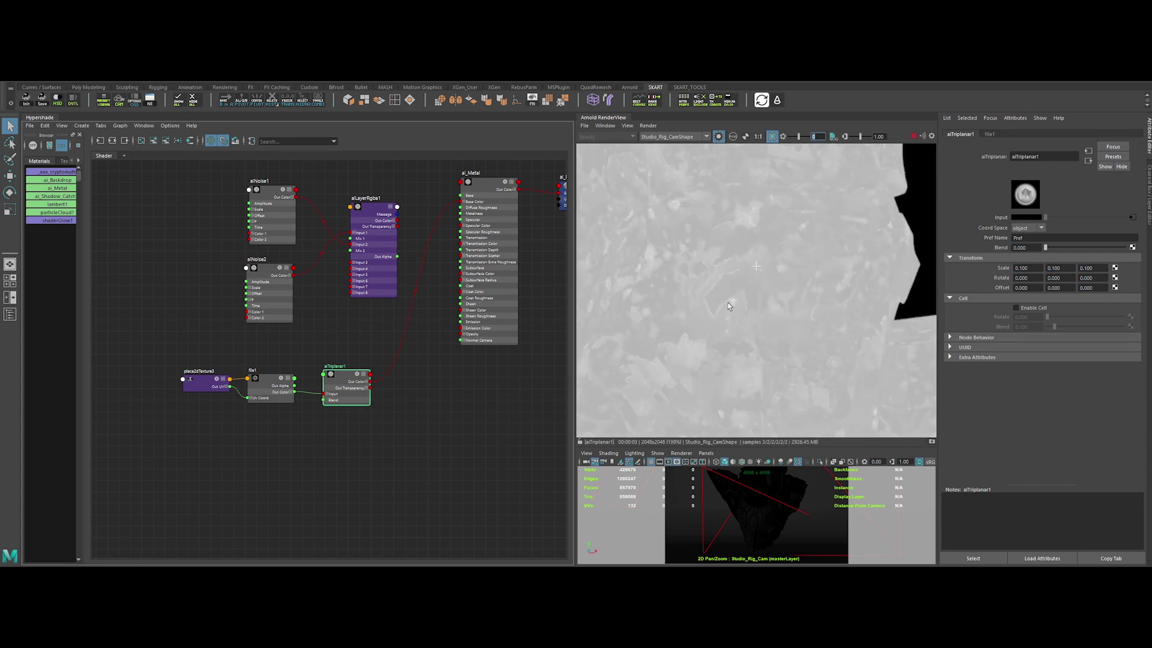
scroll(744, 289, down, 4)
Connect aiTriplanar1's Out Color R to Mix 1 of aiLayerRgba1 and route the layer node back to ai_Metal's base color
click(408, 381)
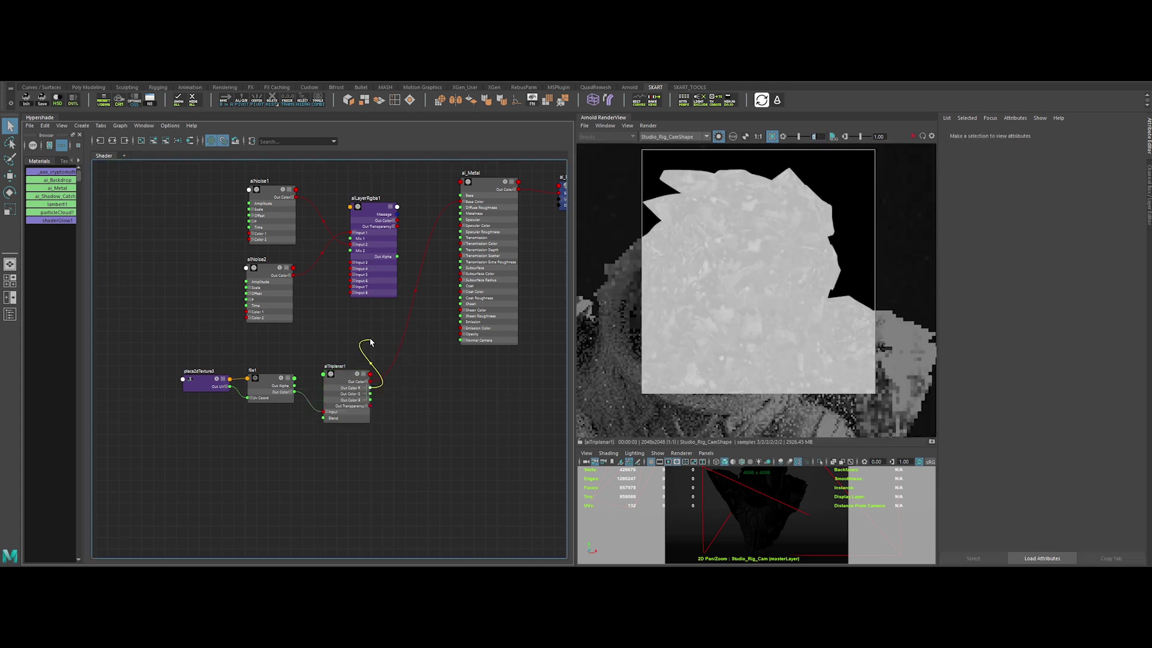
click(383, 225)
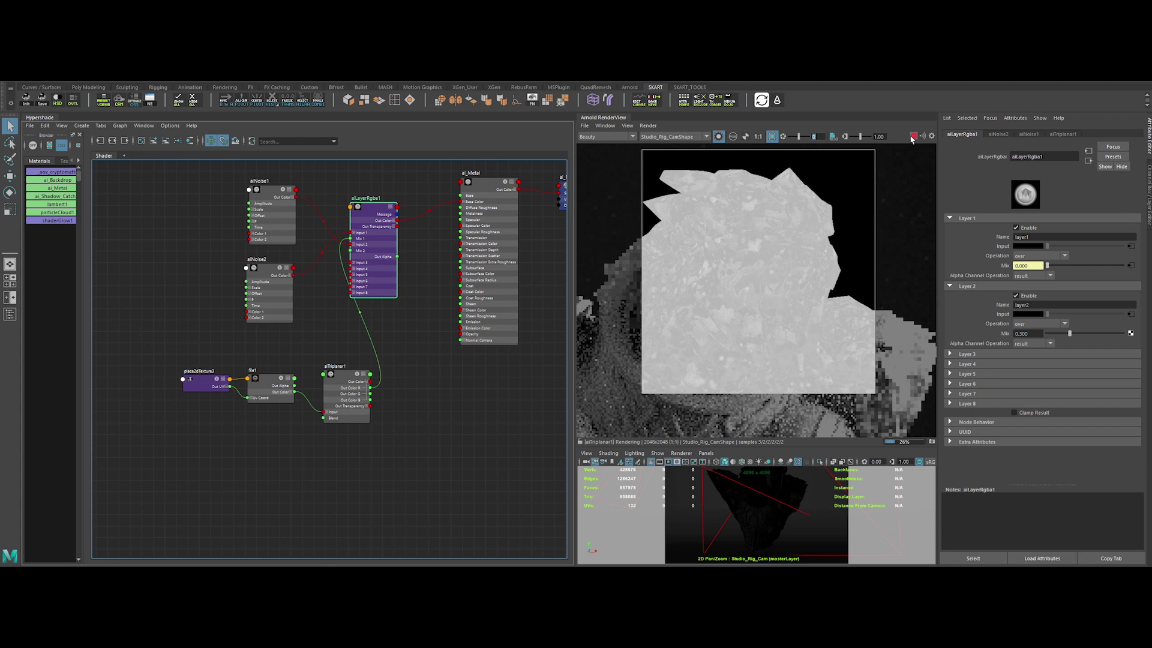
scroll(740, 277, up, 2)
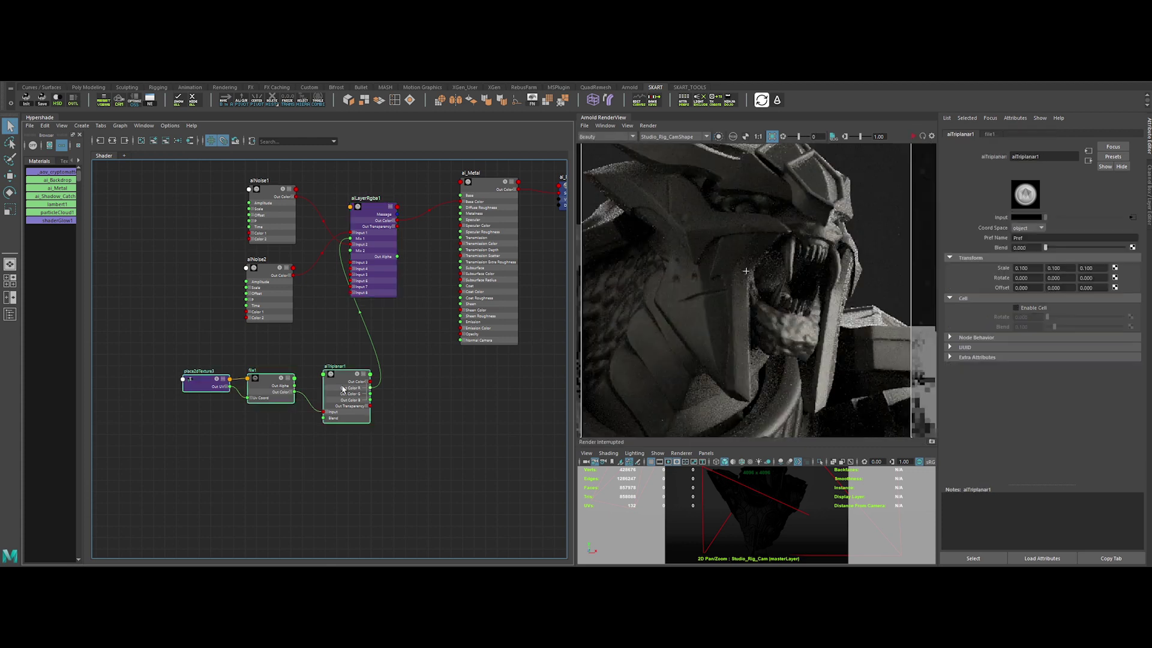
Shift the file and triplanar nodes aside, create an aiRange node and feed it with aiTriplanar1's color output
drag(345, 390, 253, 394)
click(342, 389)
key(Tab)
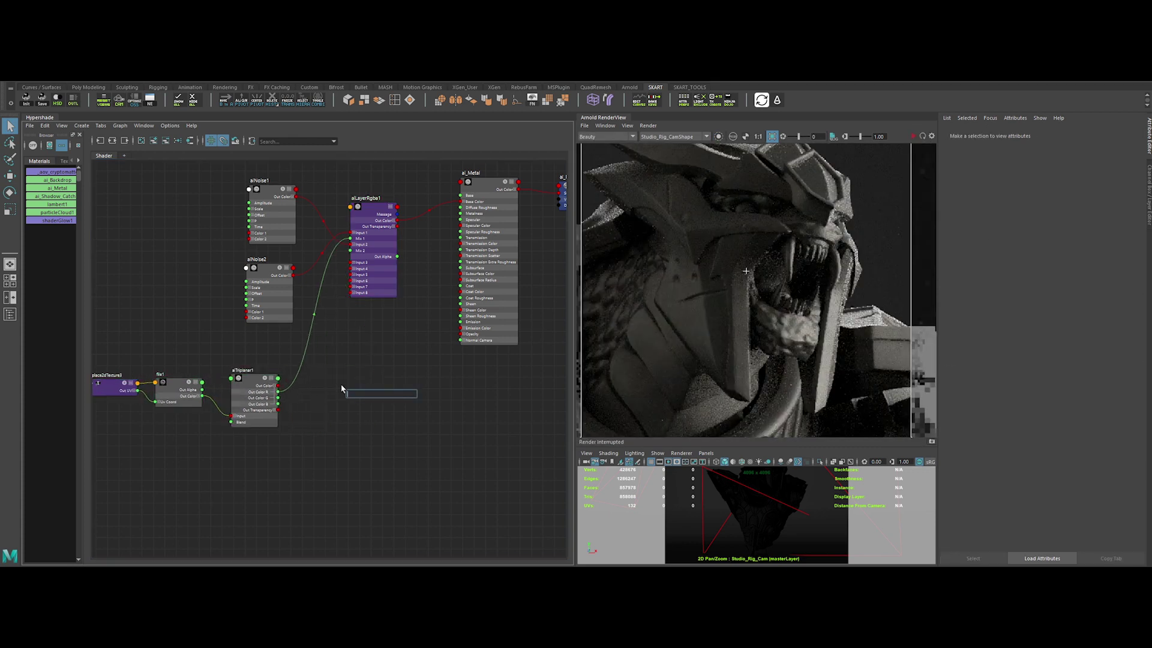
text(airange)
key(Return)
drag(358, 392, 314, 372)
drag(277, 385, 300, 385)
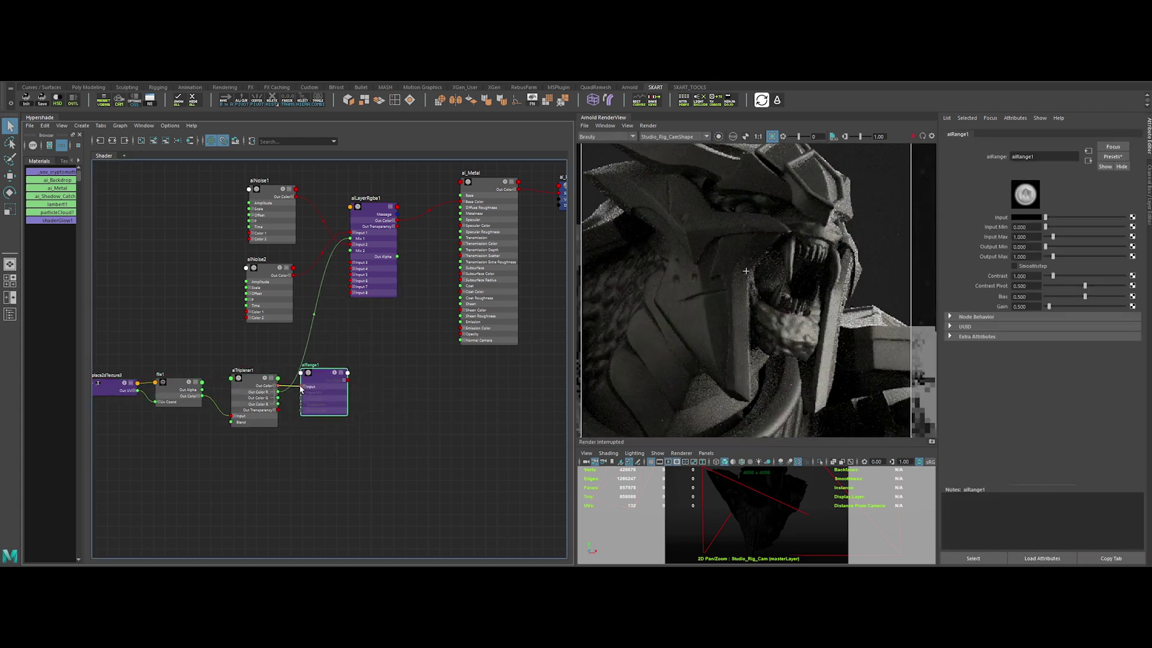
Connect aiRange1's Out Color R to Mix 1 of aiLayerRgba1 and set the range's Output Max to 0.6
click(344, 381)
drag(348, 386, 350, 239)
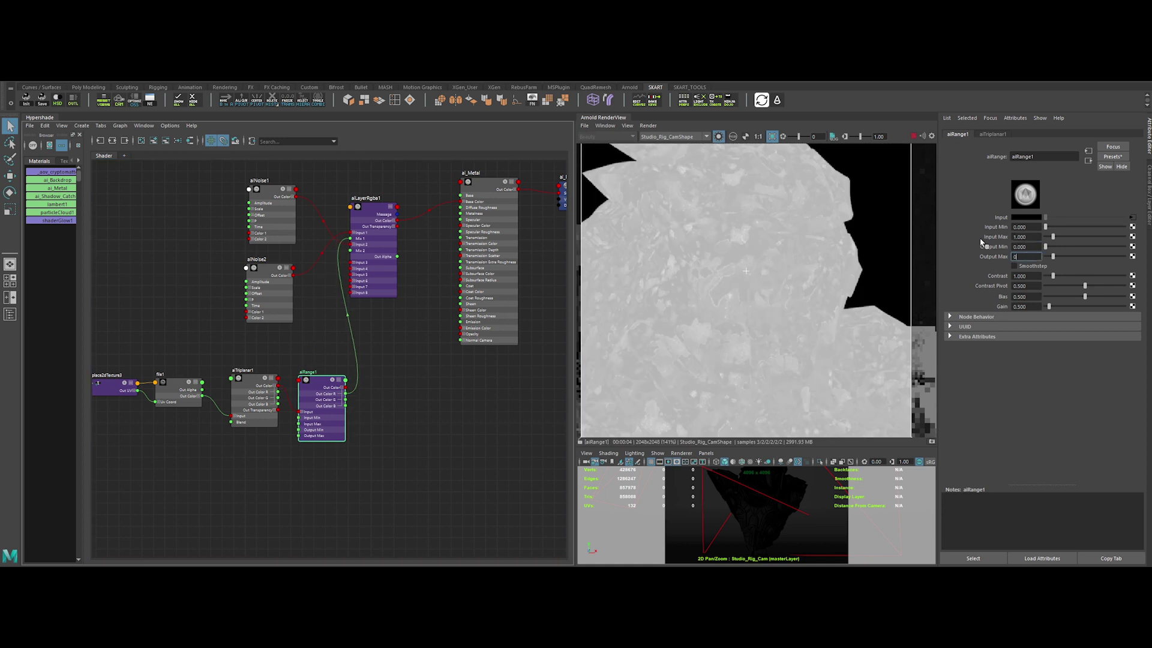
text(0.6)
key(Return)
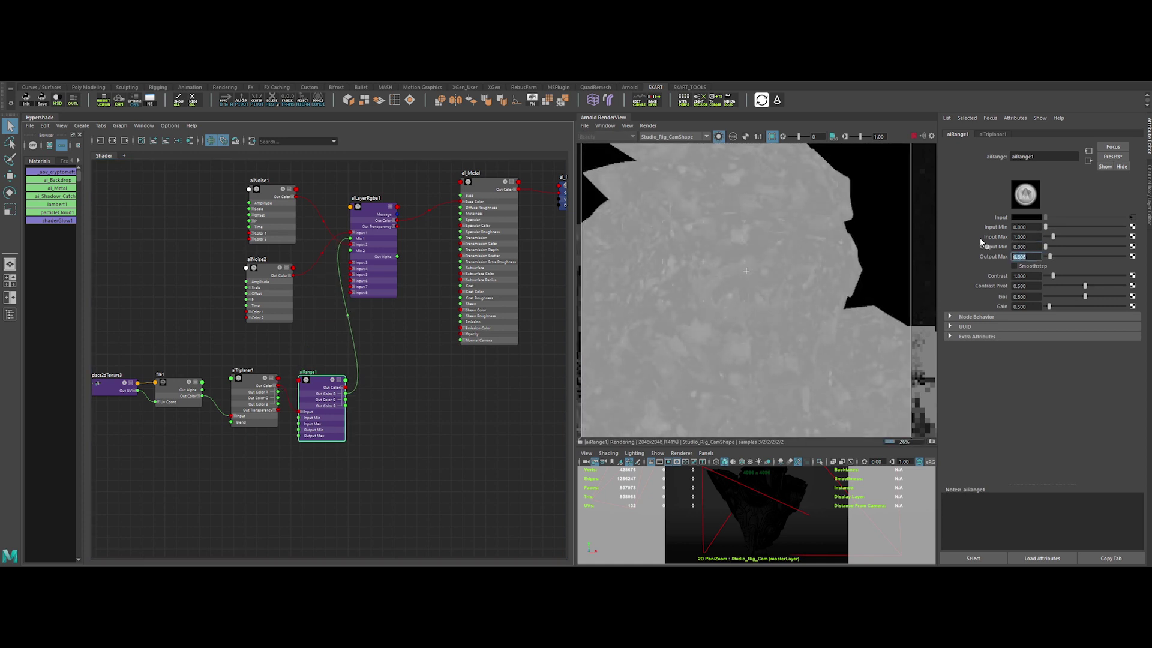
Set layer 1's operation in aiLayerRgba1 to from and render a cropped region around the round shoulder ornament
click(372, 215)
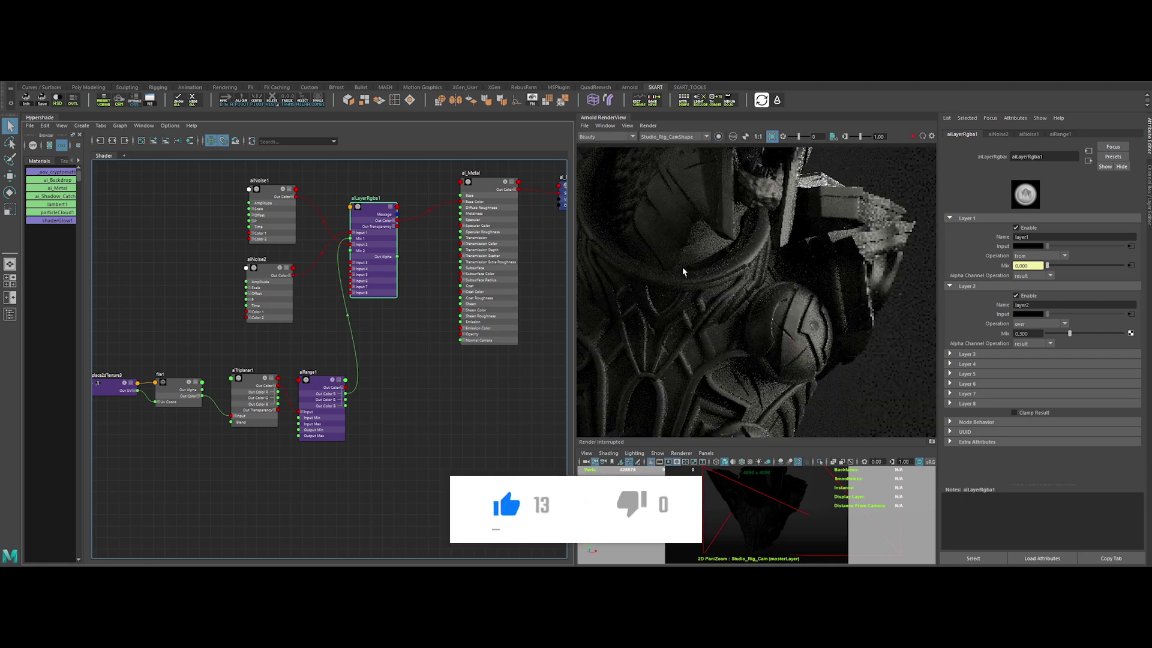
drag(674, 236, 846, 393)
scroll(791, 363, up, 2)
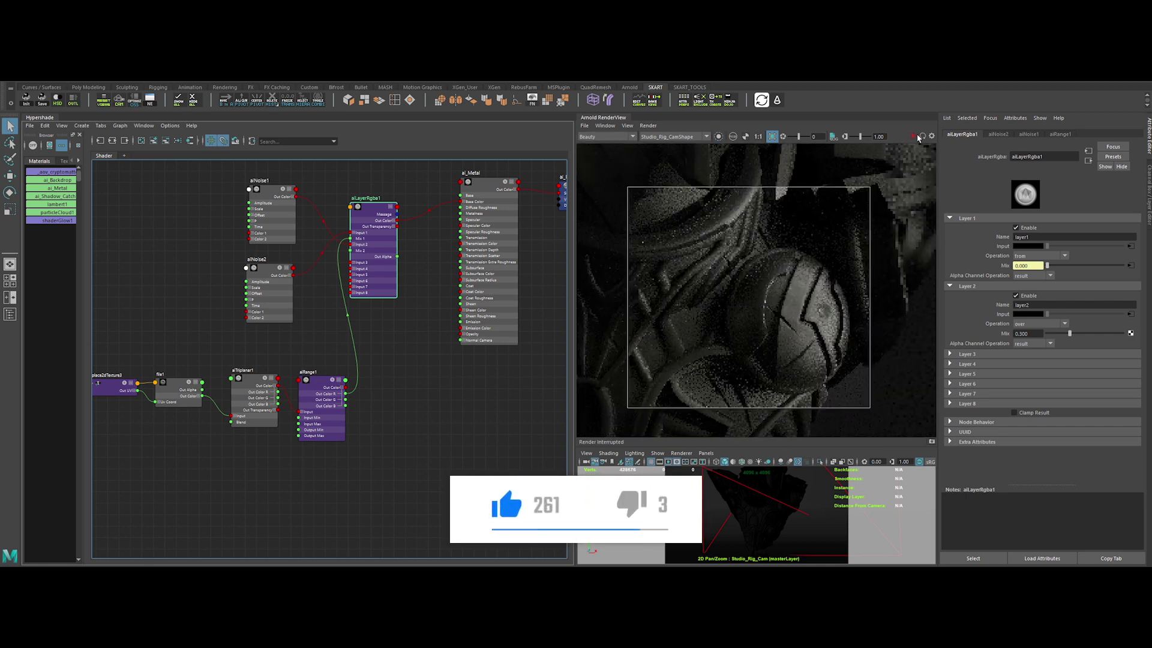
click(872, 219)
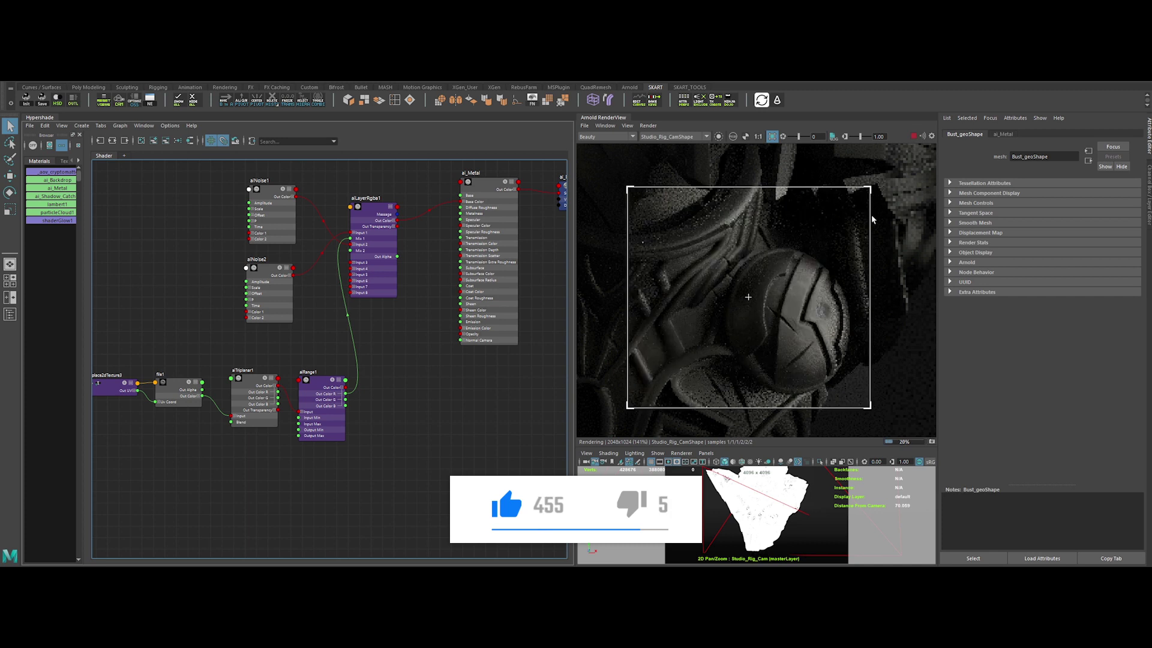
Connect aiRange1's Out Color R to ai_Metal's specular roughness and set the range's contrast to 2
click(387, 360)
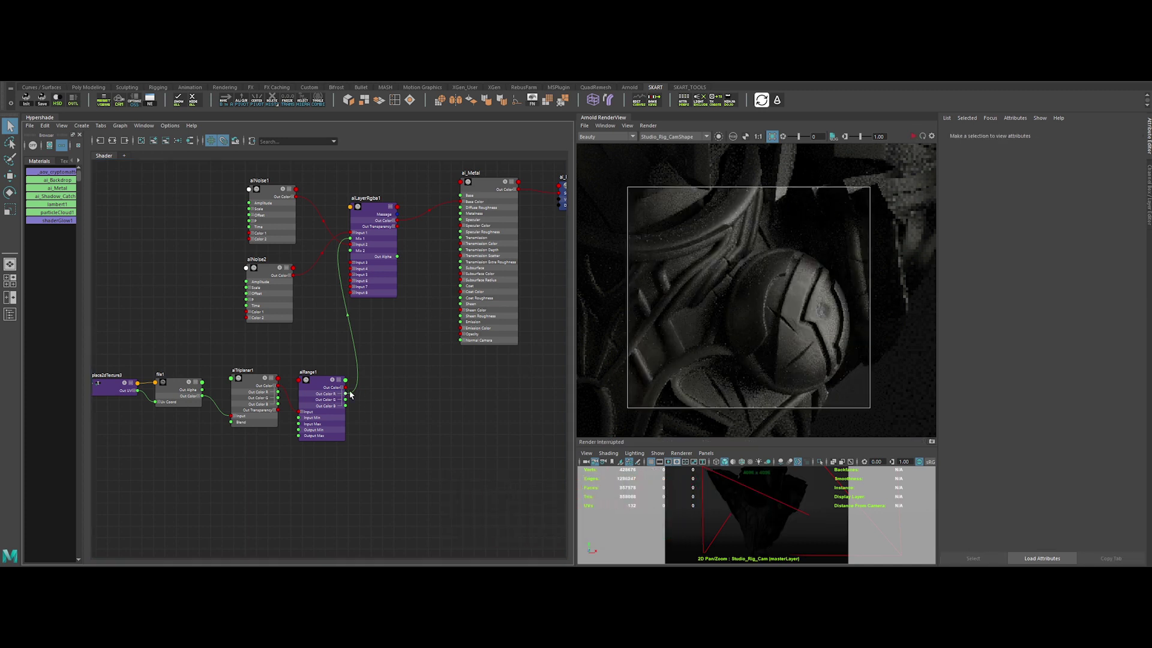
drag(351, 394, 471, 274)
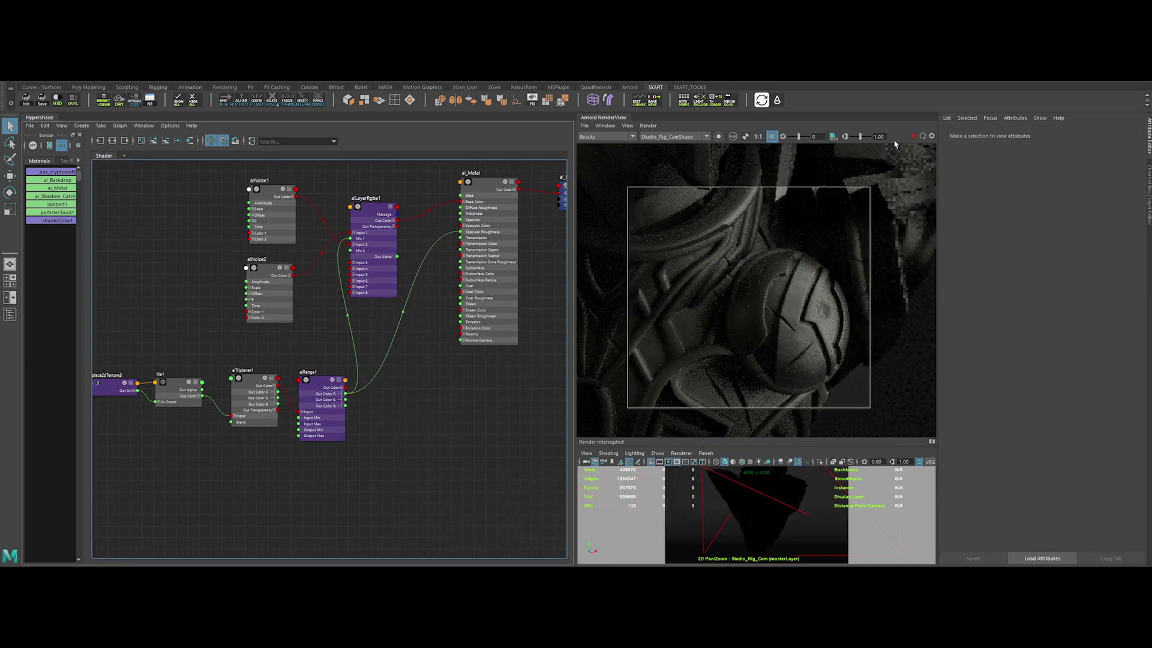
click(913, 137)
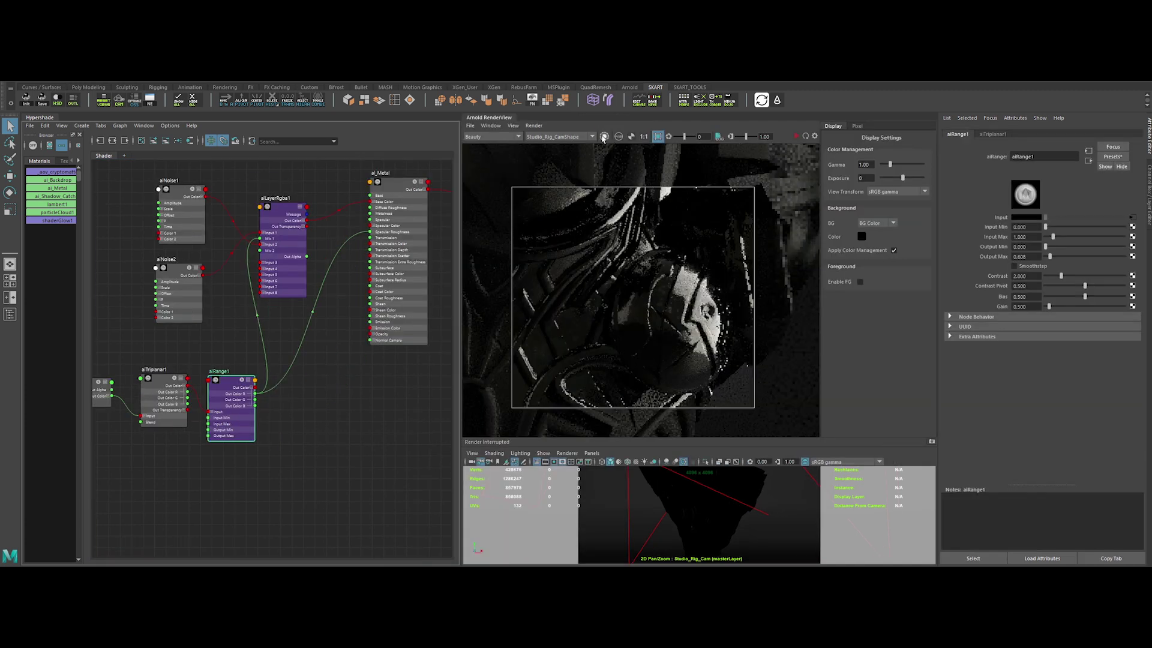
Isolate aiRange1 in the render and show the pixel values of the render view
click(604, 136)
click(862, 127)
click(796, 137)
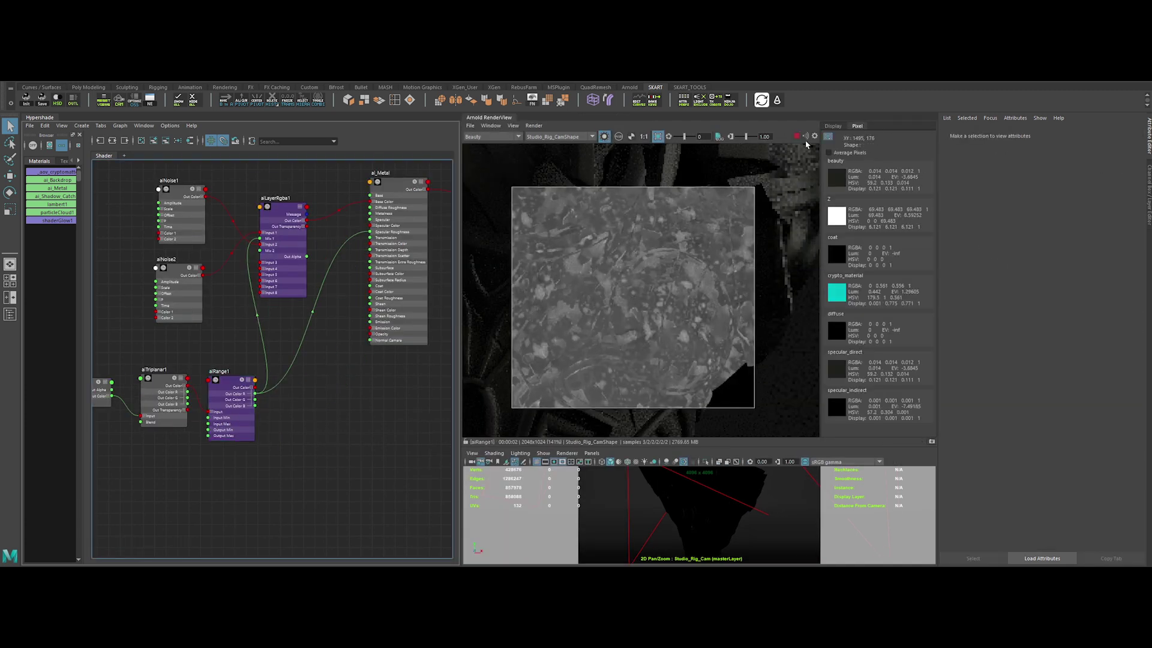
Create a second aiRange node fed by aiRange1 and connect it to ai_Metal's specular roughness
key(Tab)
text(ran)
key(Return)
drag(257, 393, 300, 398)
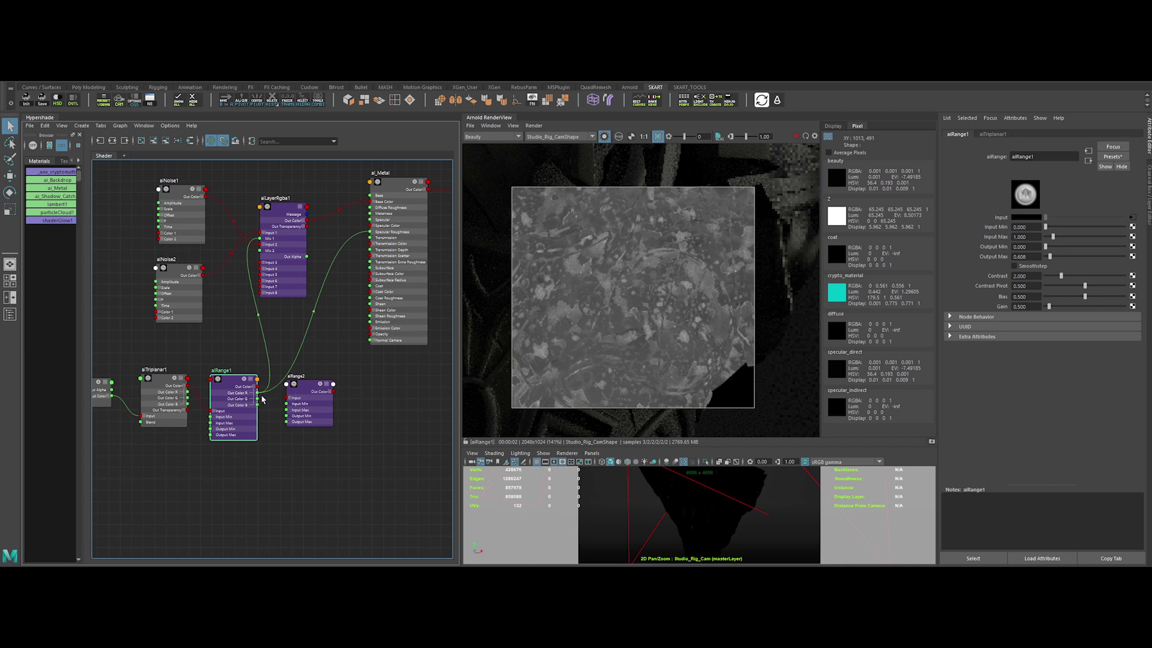
Set aiRange2's Output Max to 4 and Output Min to 0.2, and adjust its contrast against the full shaded render
drag(1029, 257, 1001, 262)
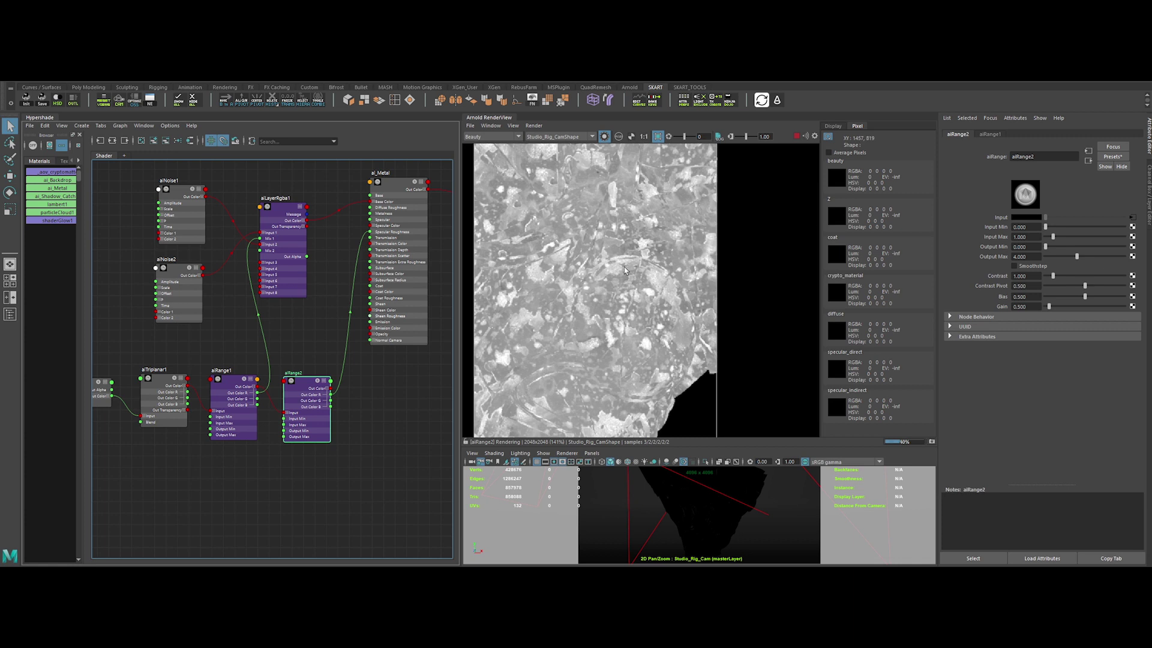
drag(1030, 247, 967, 254)
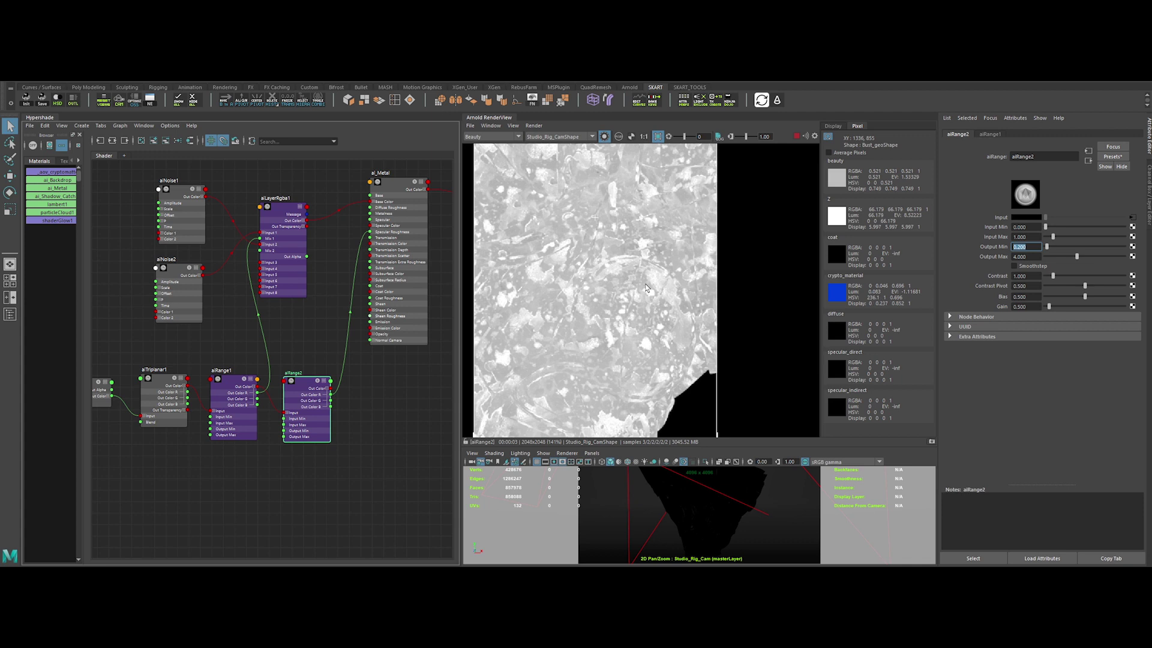
click(603, 136)
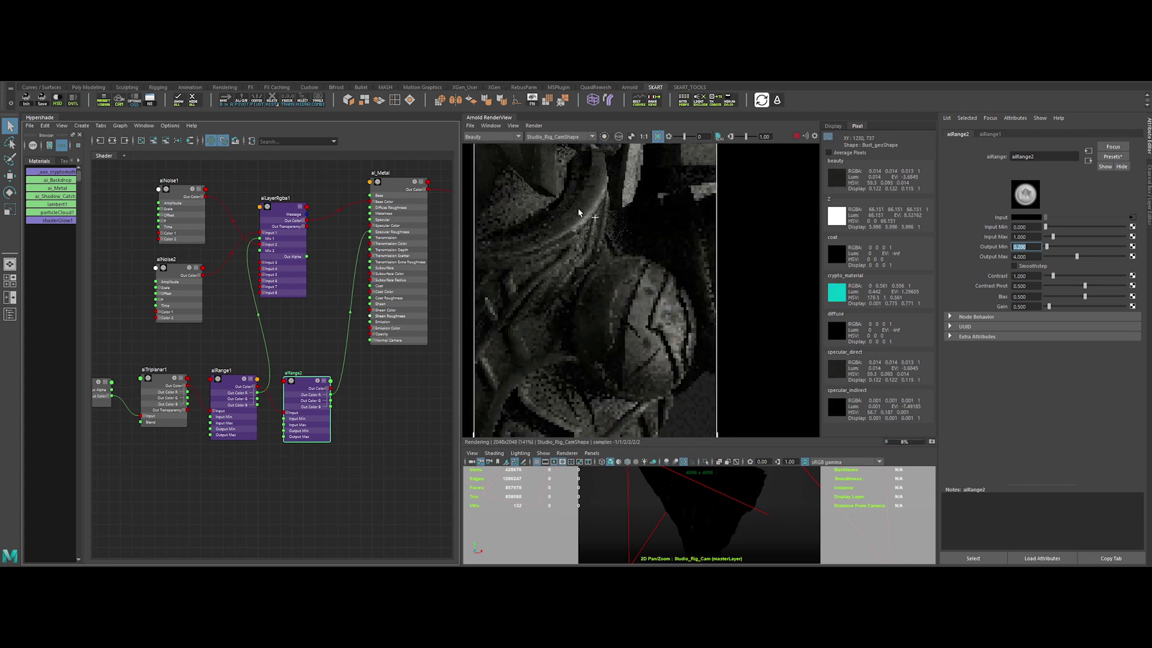
middle_drag(618, 226, 644, 248)
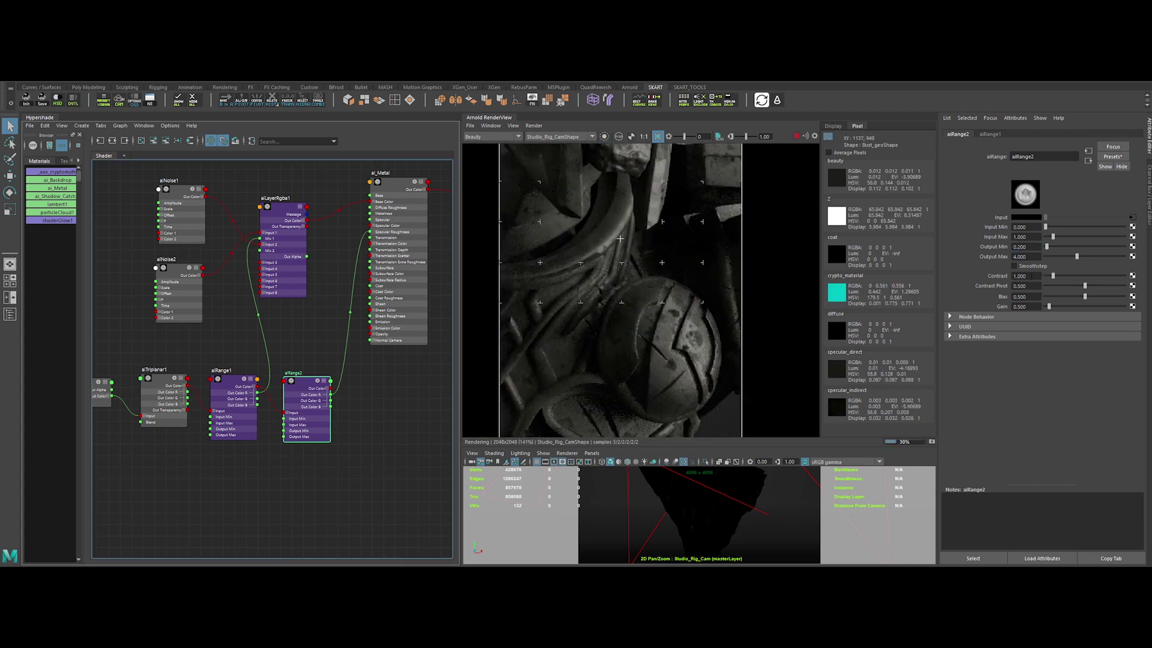
drag(1032, 276, 996, 281)
text(0.)
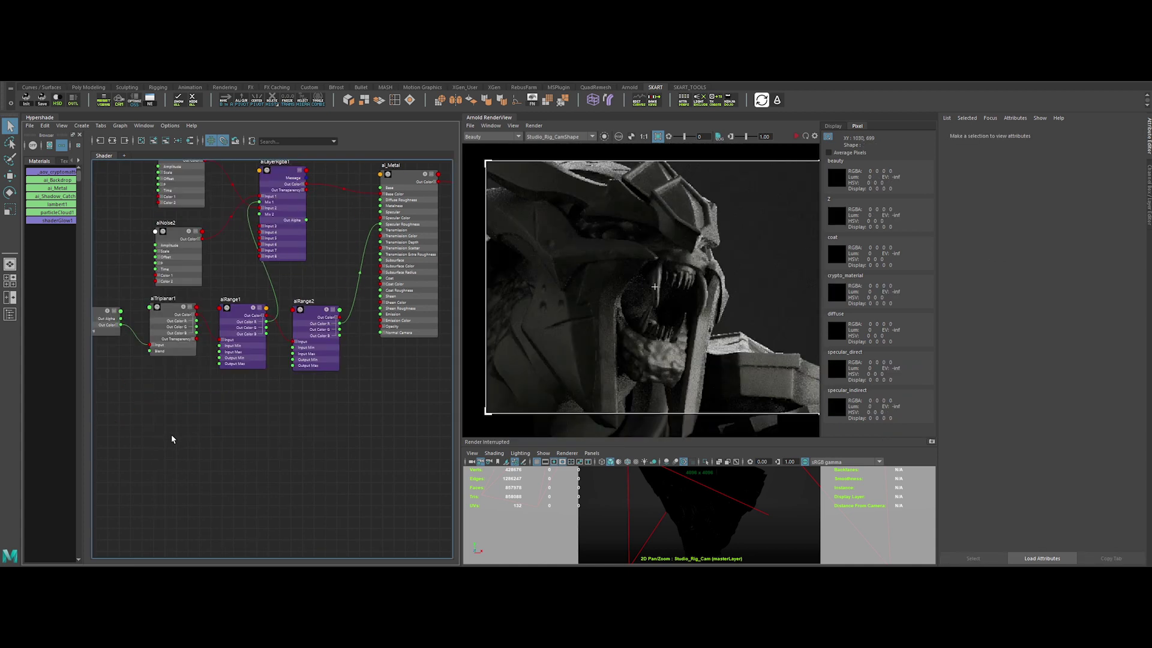
Create a second file texture node and place it below the triplanar and range nodes
key(Tab)
text(f)
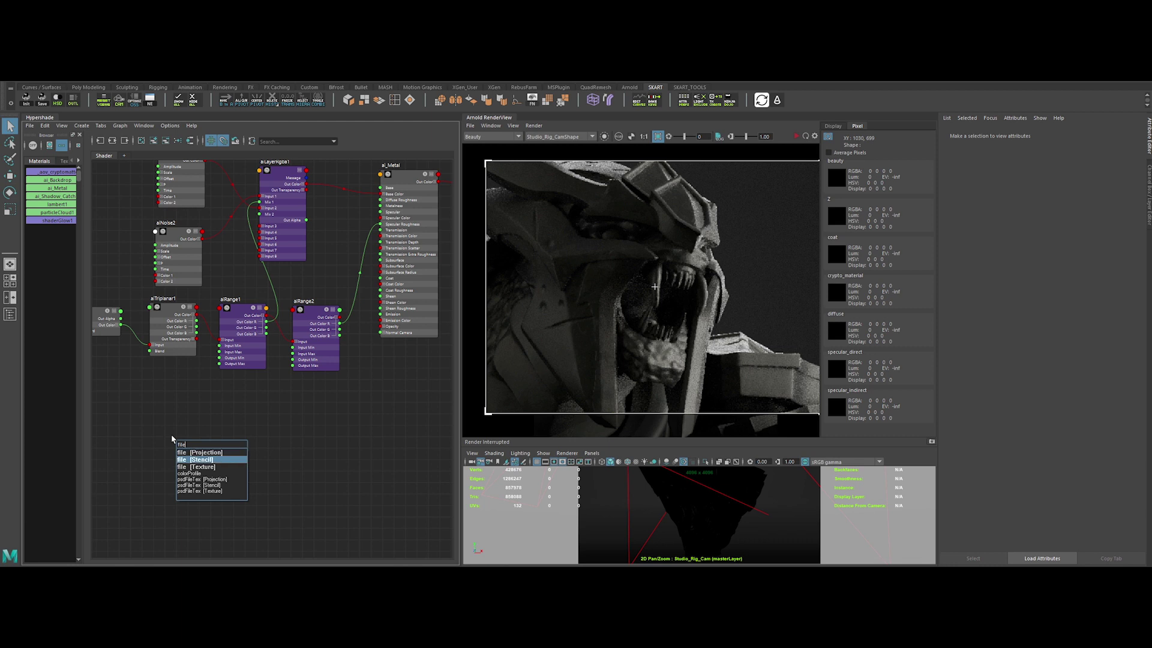
key(Down)
key(Return)
drag(252, 450, 211, 441)
click(293, 437)
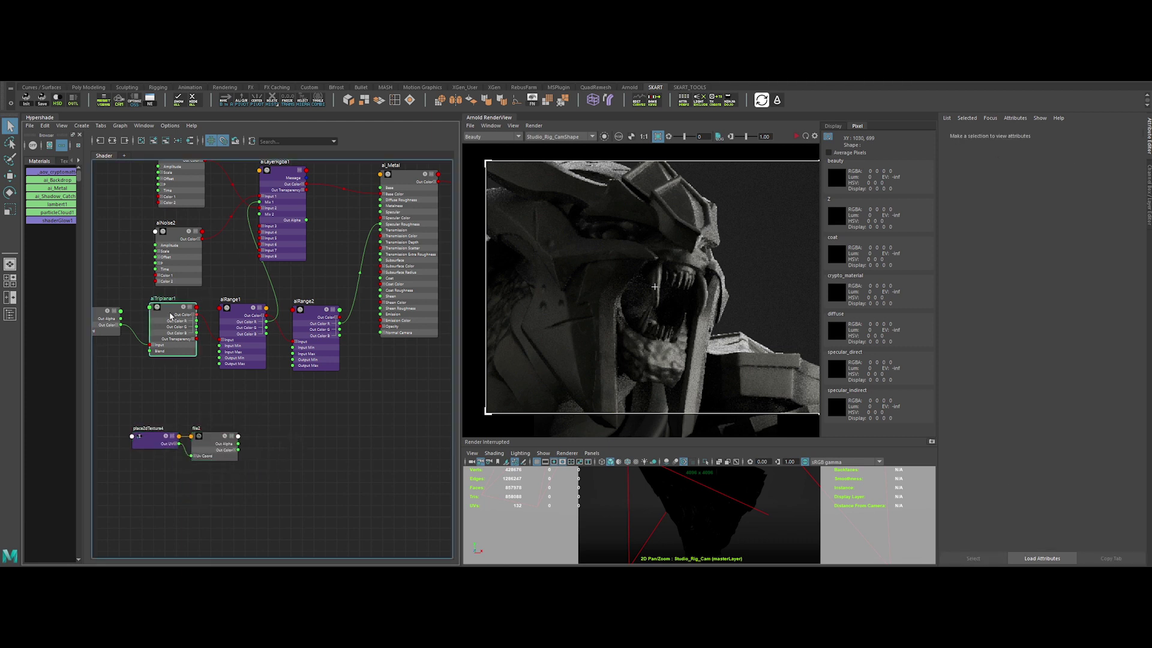
Duplicate aiTriplanar1, feed the copy from file2, and connect it to ai_Metal's Bump Mapping
key(ctrl+d)
drag(327, 467, 269, 446)
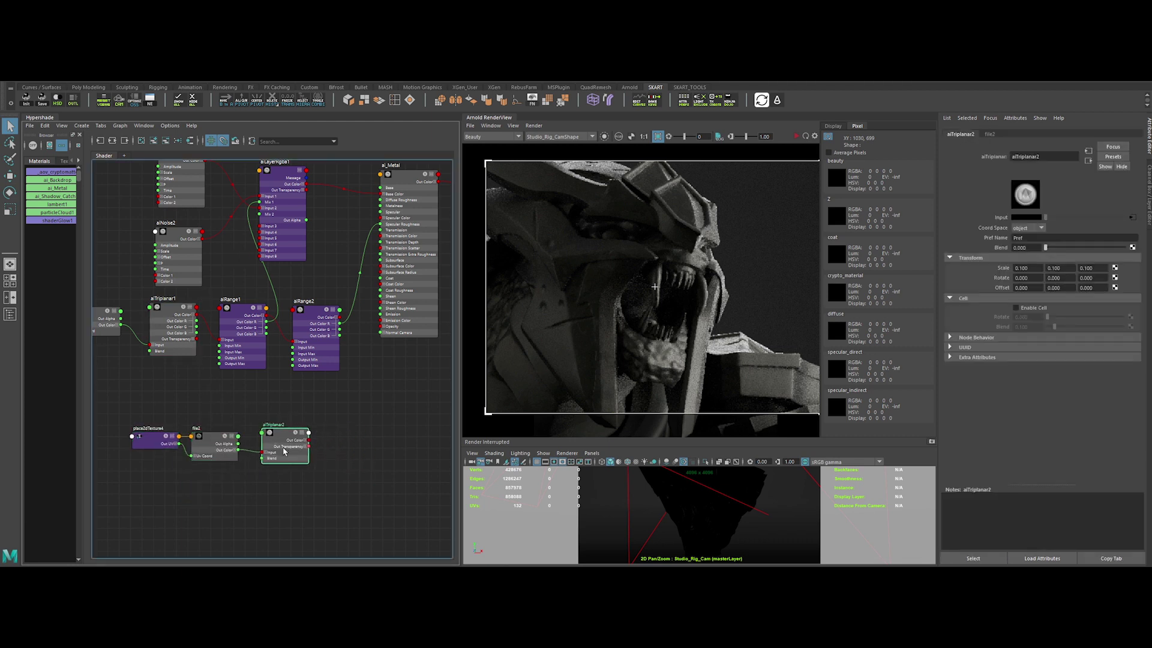
click(426, 313)
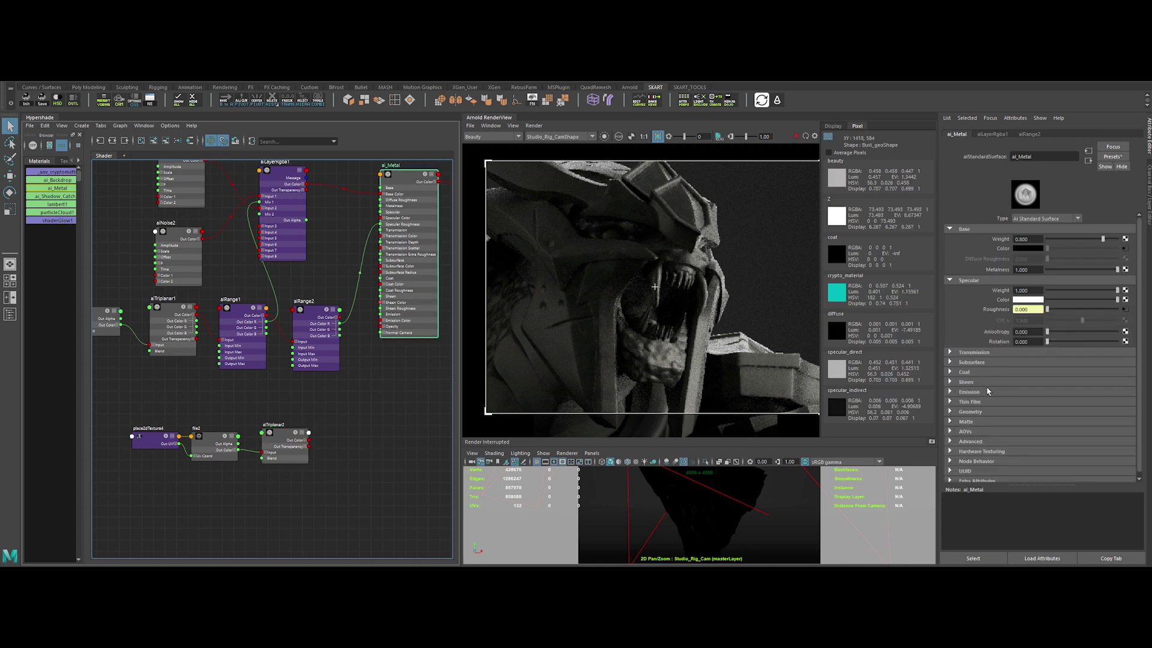
scroll(993, 371, down, 1)
click(982, 411)
middle_drag(285, 443, 1027, 436)
alt+middle_drag(351, 498, 362, 467)
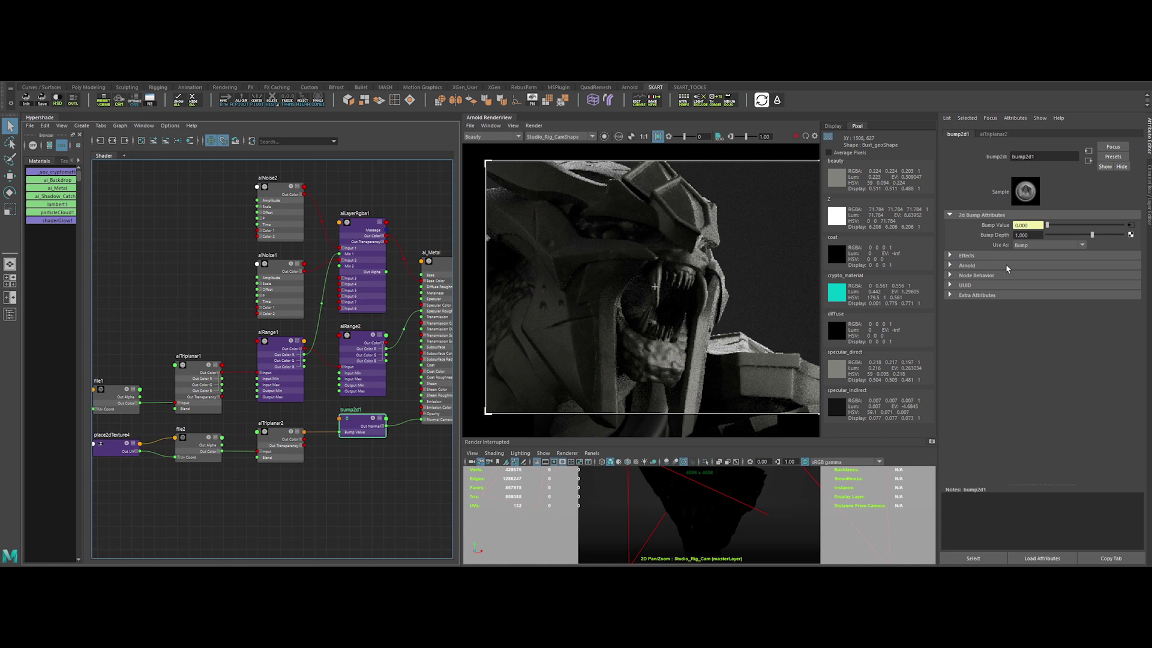
Load Imperfection_4K_Roughness.exr into file2 with its color space set to Raw, and render the bump
click(1133, 257)
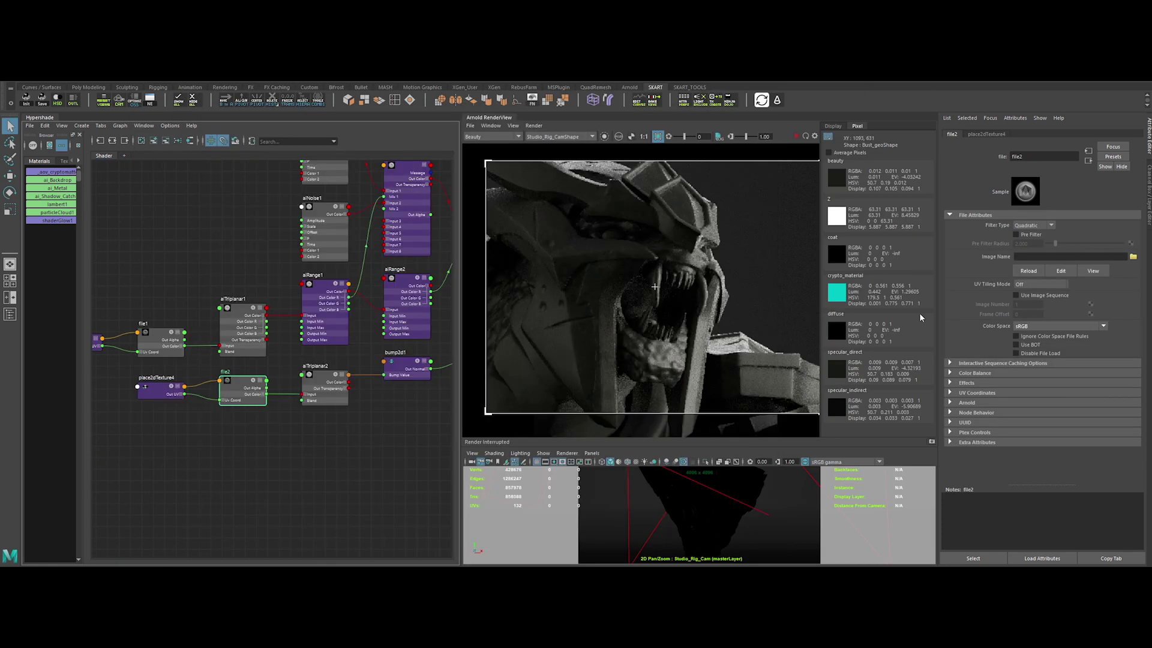
click(1027, 327)
scroll(1029, 344, up, 1)
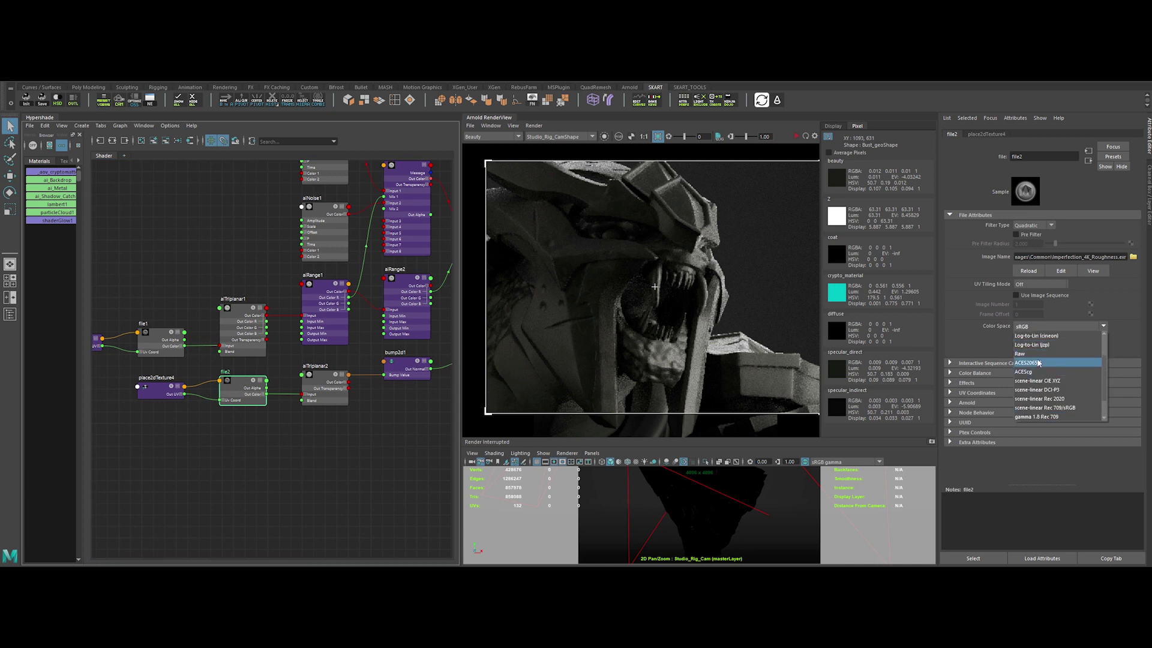
click(1030, 354)
click(796, 137)
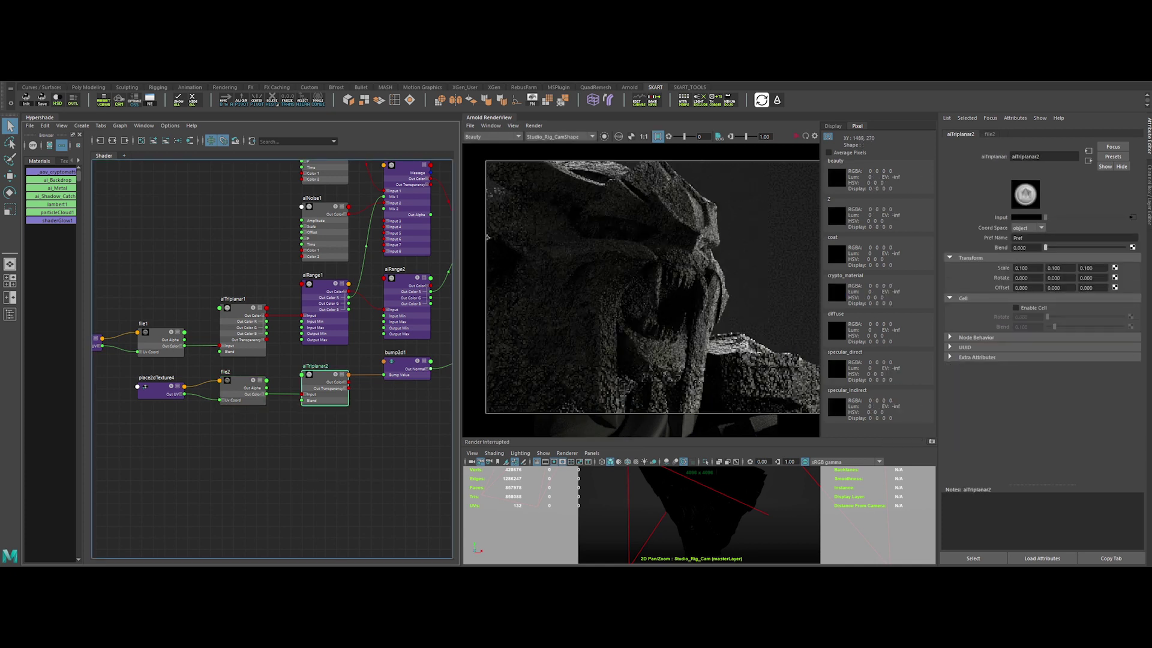
Isolate aiTriplanar2 in the render and set its scale to 0.2 on all three axes
click(604, 137)
drag(1038, 268, 990, 269)
text(.2)
key(Tab)
text(.2)
key(Tab)
text(.2)
key(Return)
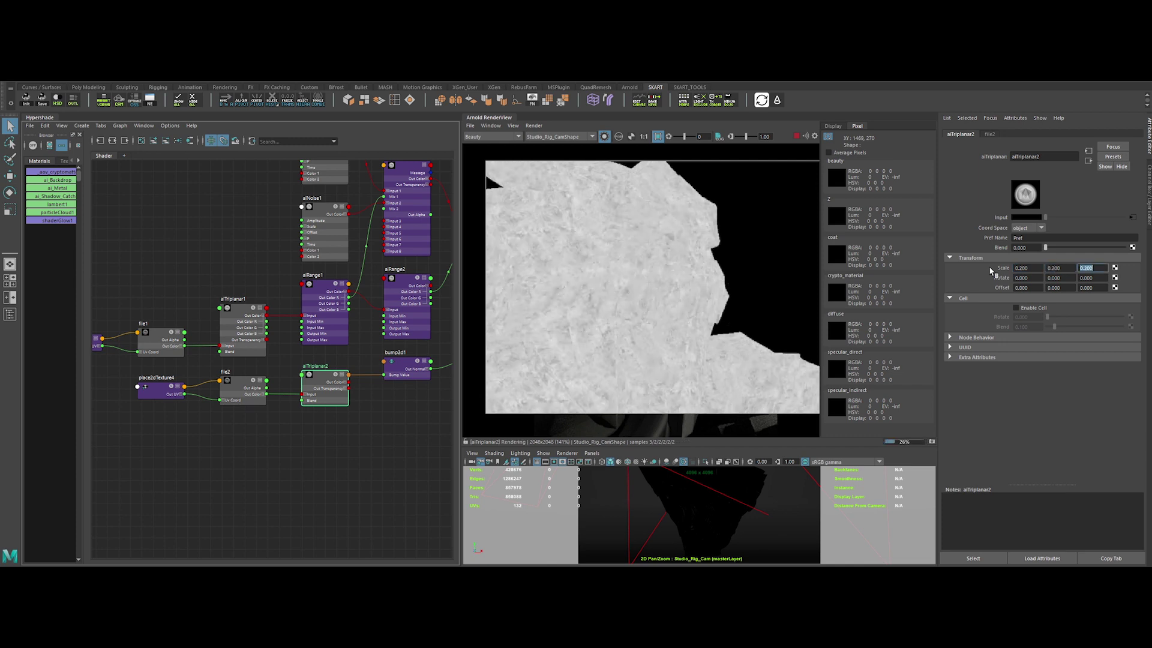
Lower bump2d1's Bump Depth and check the bump in a close-up of the shaded render
click(401, 366)
drag(1038, 234, 971, 241)
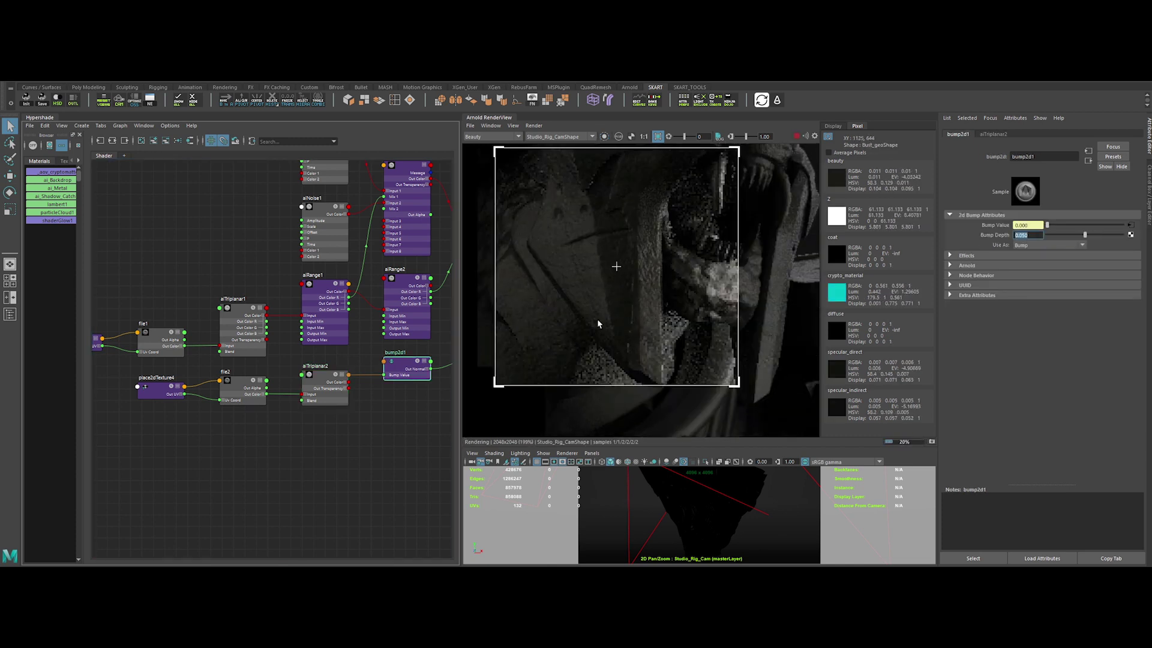
middle_drag(617, 319, 648, 336)
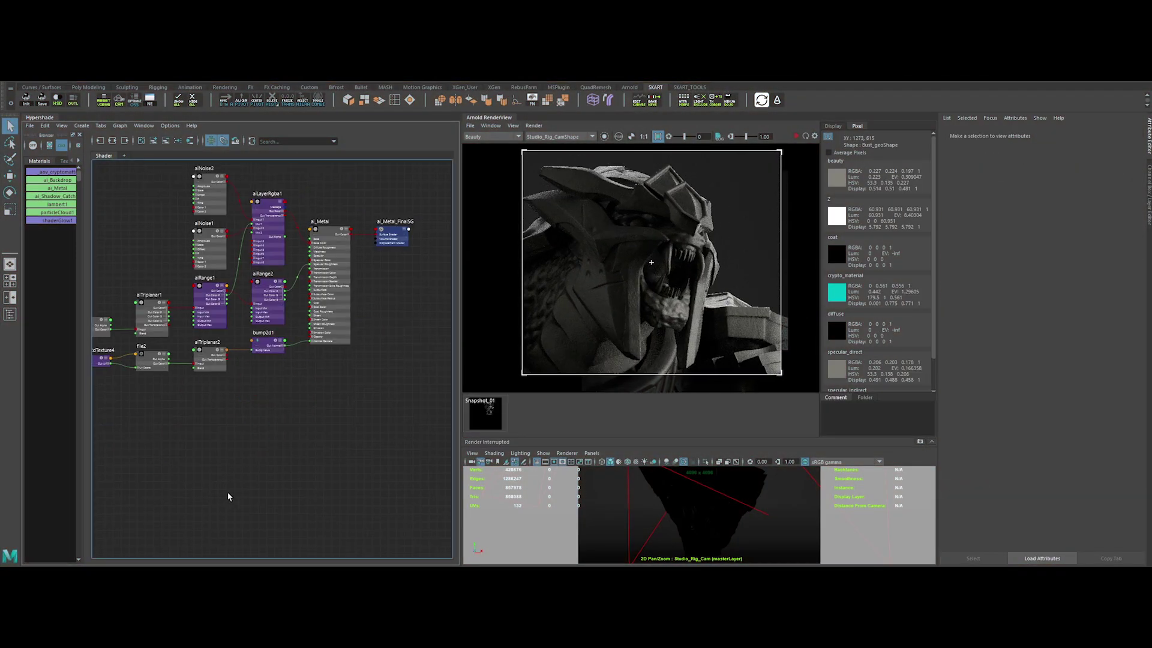
Create an aiStandardSurface material below the metal network and rename it aiRust
key(Tab)
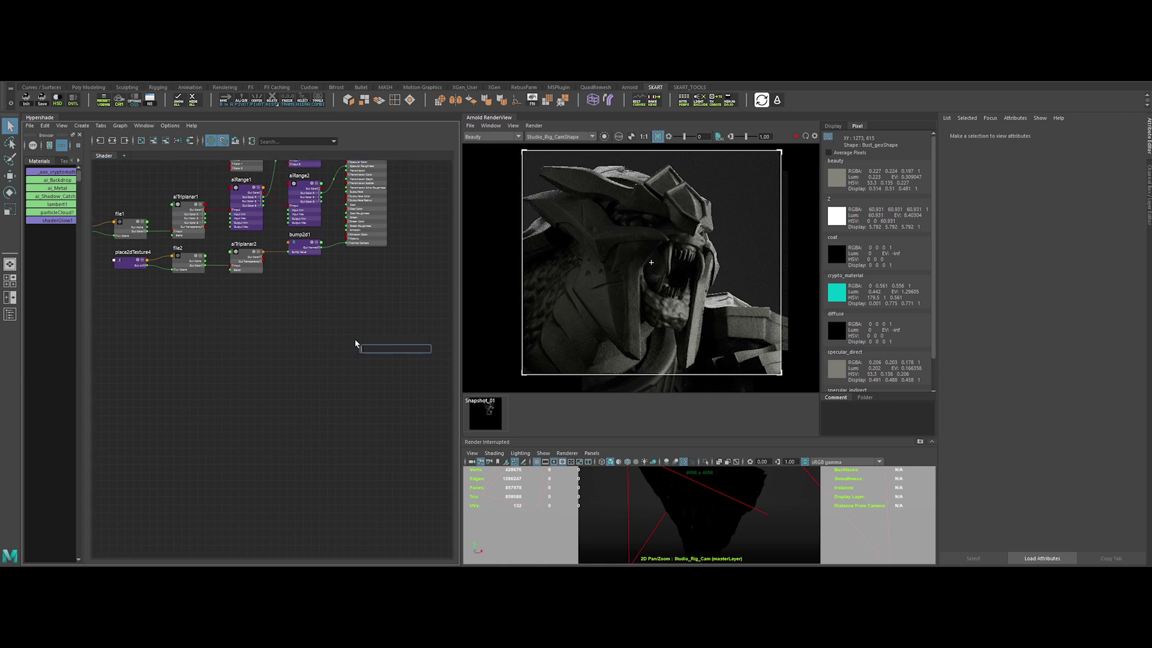
text(aistan)
key(Down)
key(Return)
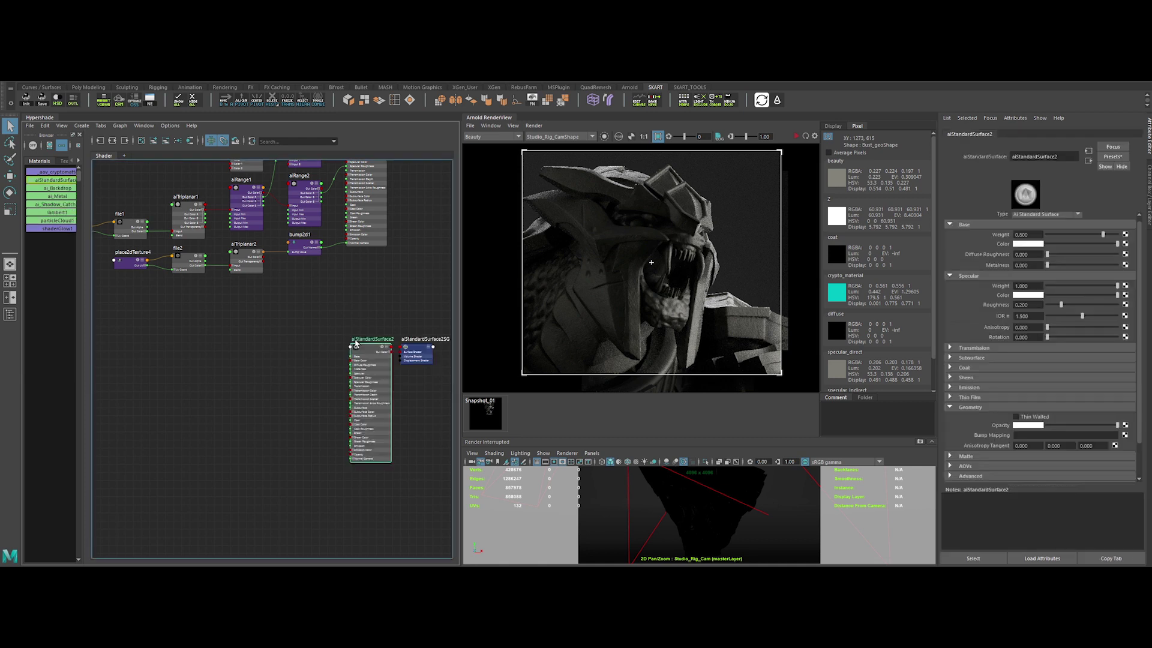
double_click(366, 340)
text(aiRust)
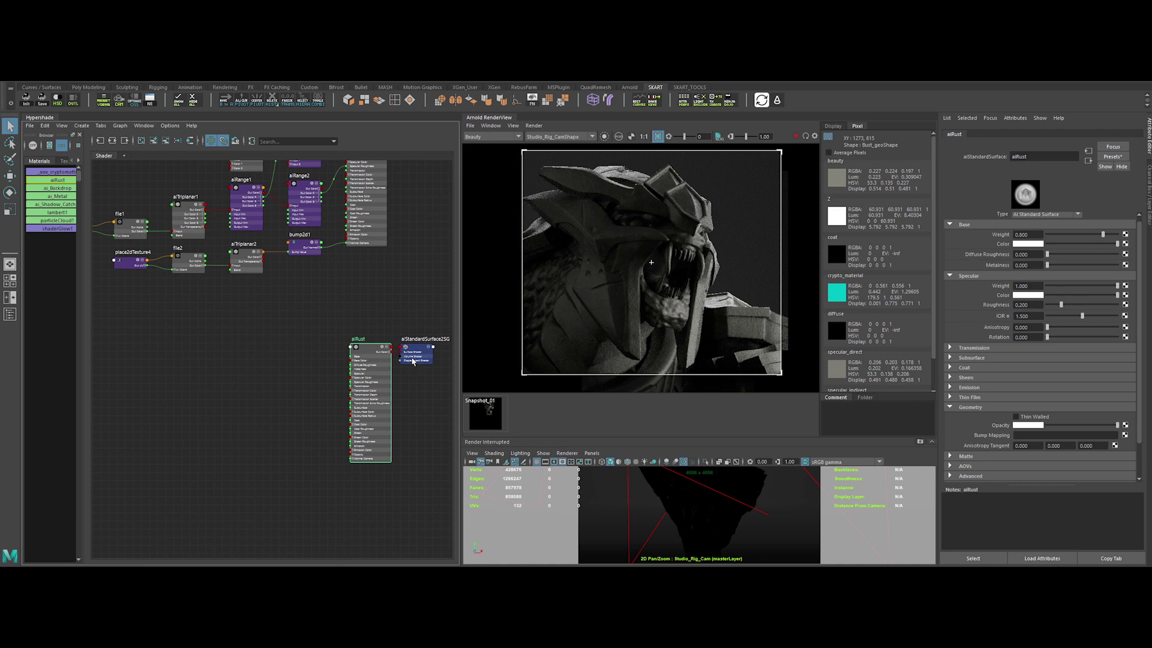
Delete aiRust's own shading group and connect aiRust to the surface shader of ai_Metal_FinalSG
click(412, 359)
key(Delete)
alt+middle_drag(387, 335, 360, 409)
click(341, 432)
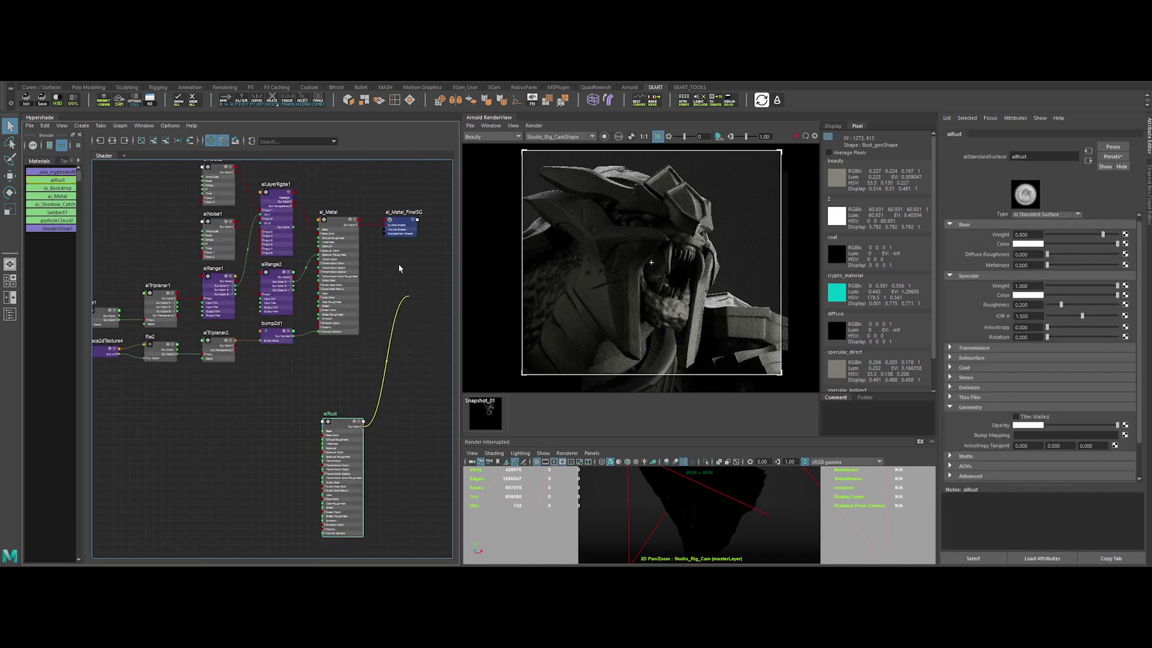
drag(385, 225, 387, 225)
Create a file texture node beside aiRust, level with the top of the material node
scroll(275, 501, up, 2)
alt+middle_drag(275, 502, 300, 363)
click(174, 291)
key(Tab)
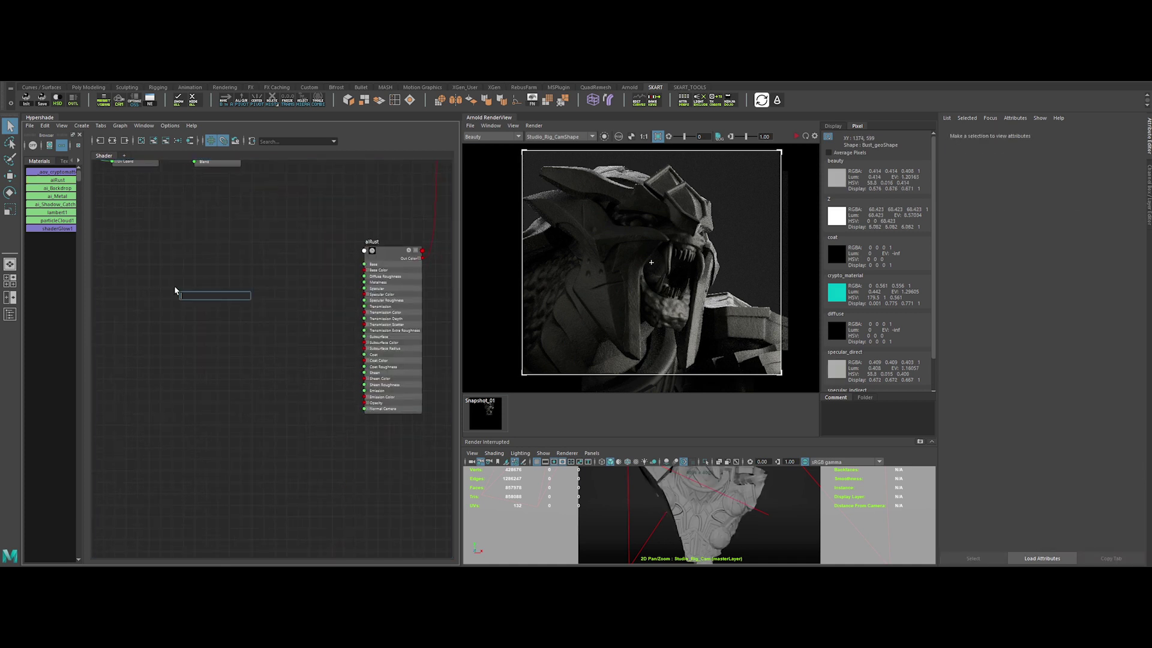
text(file)
key(Down)
key(Return)
drag(176, 290, 156, 262)
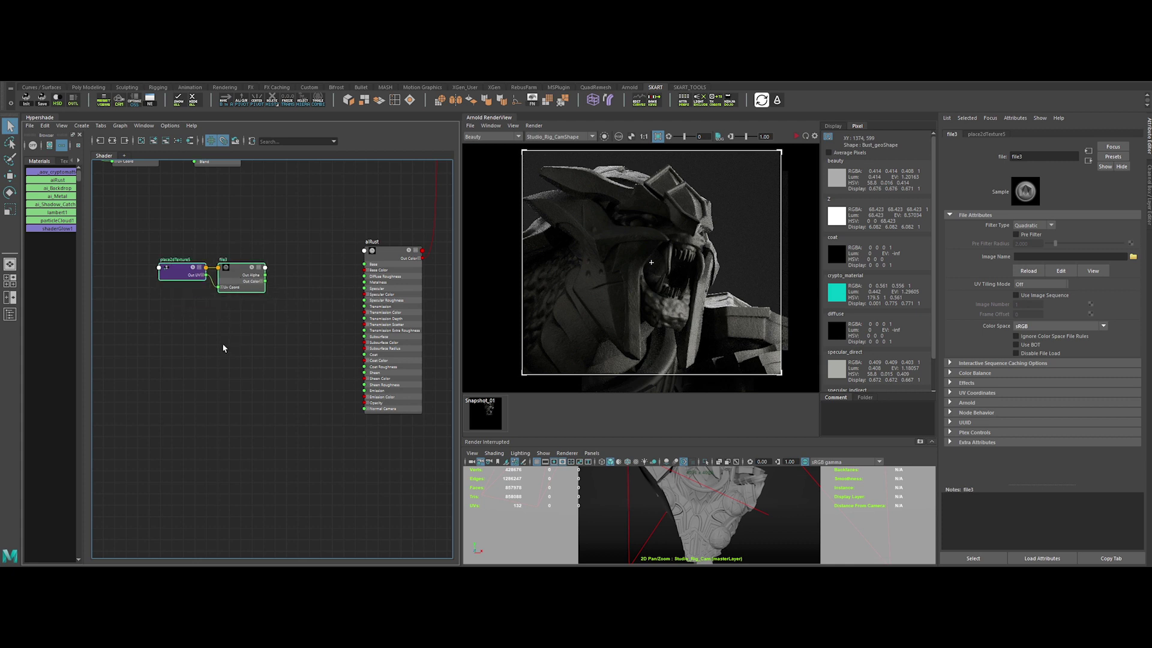
Create two more file texture nodes and stack them below file3
click(224, 346)
key(Tab)
text(file)
key(Return)
click(217, 413)
key(Tab)
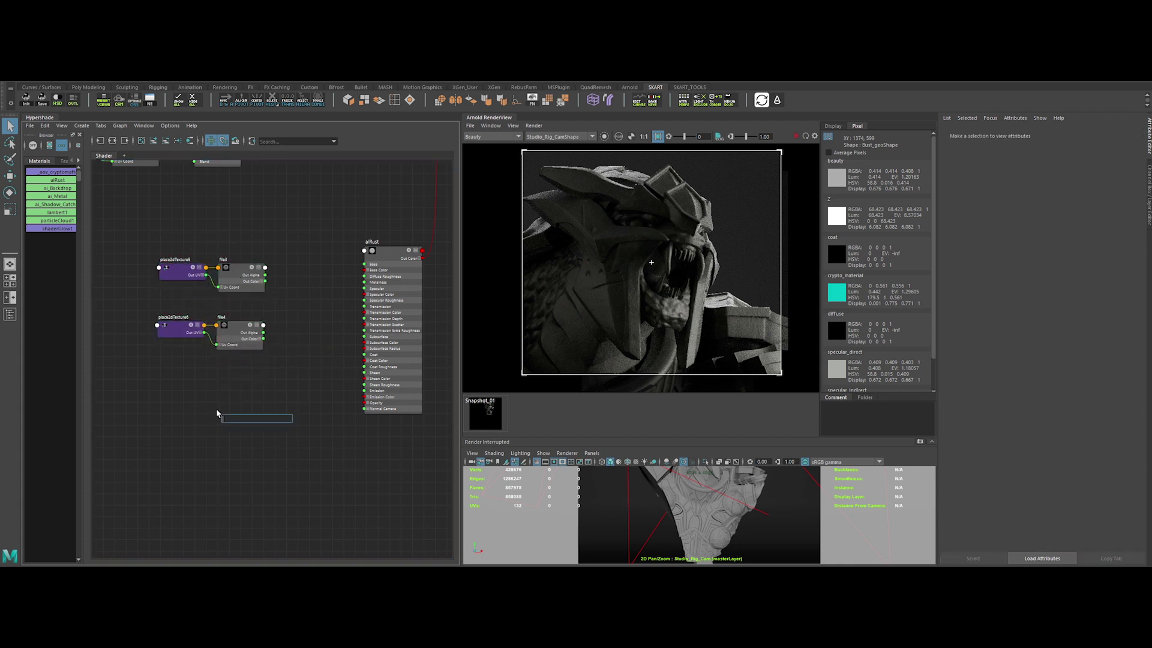
text(file)
key(Return)
drag(287, 428, 229, 395)
Load the rust texture images into file3, file4 and file5, using Rust_4K_Normal.exr for file5
click(241, 273)
click(1132, 257)
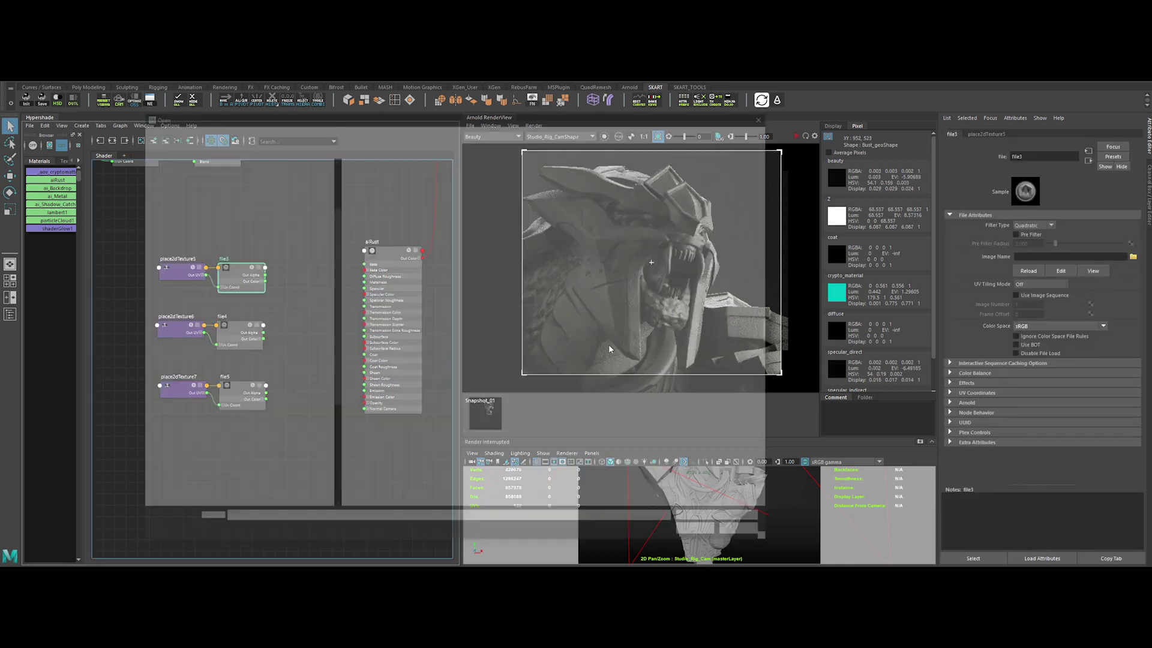
right_click(387, 209)
click(403, 226)
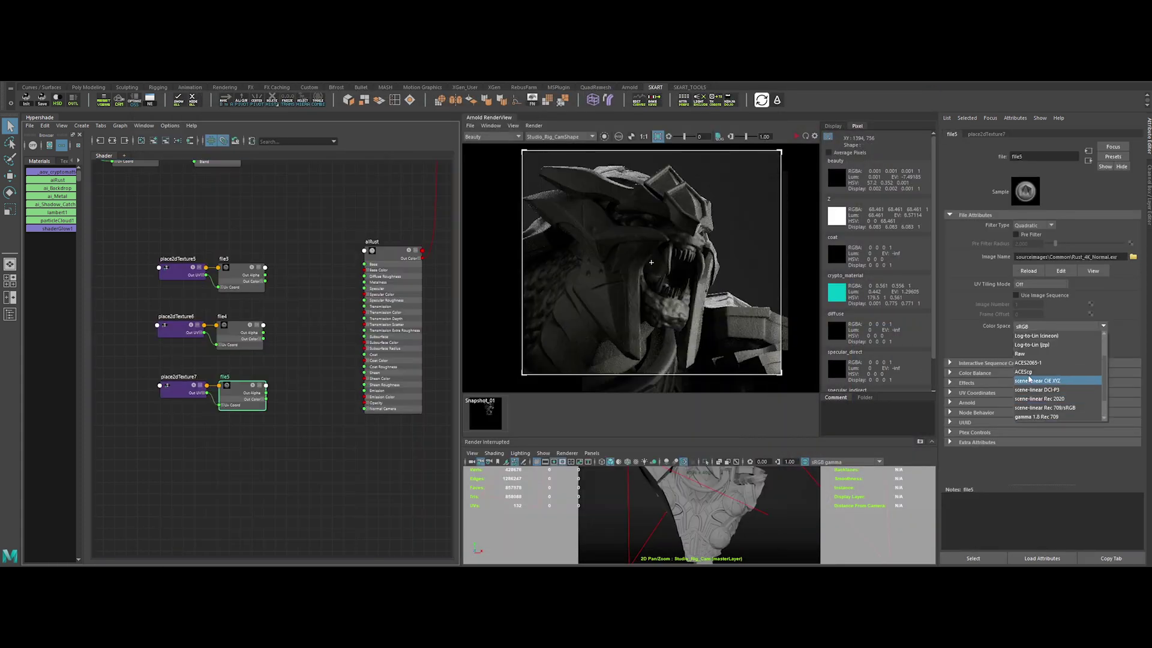
Connect file3, file4 and file5 to aiRust's base color, specular roughness and bump mapping, with an aiTriplanar node after each file
drag(266, 280, 358, 270)
drag(354, 313, 365, 300)
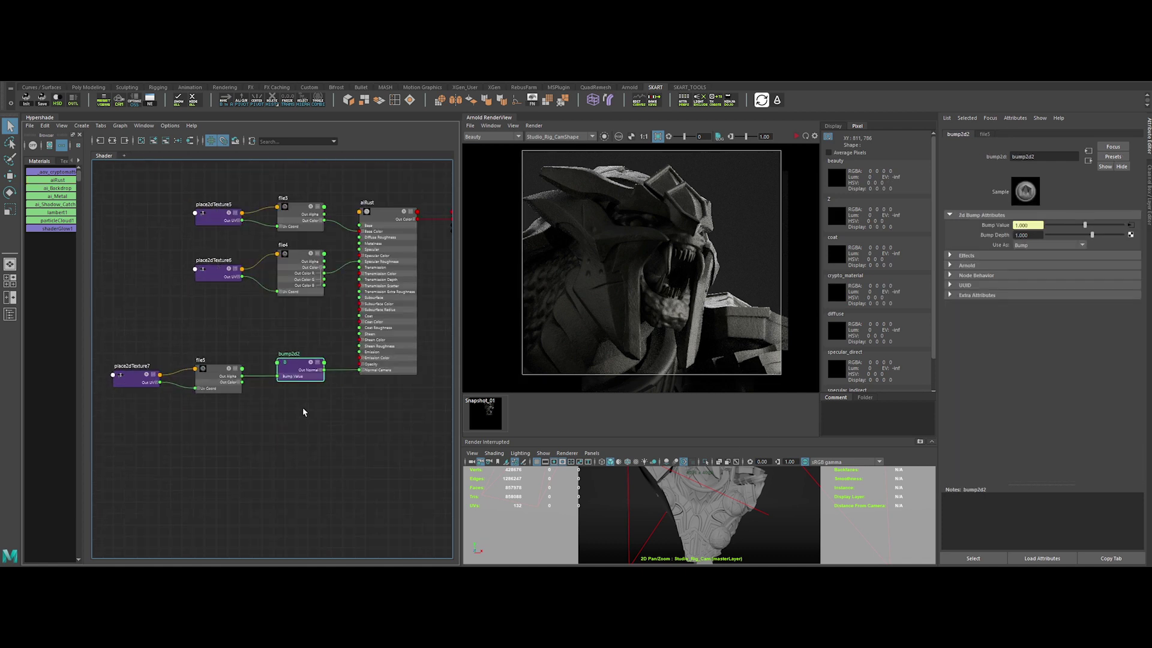
key(Tab)
text(ait)
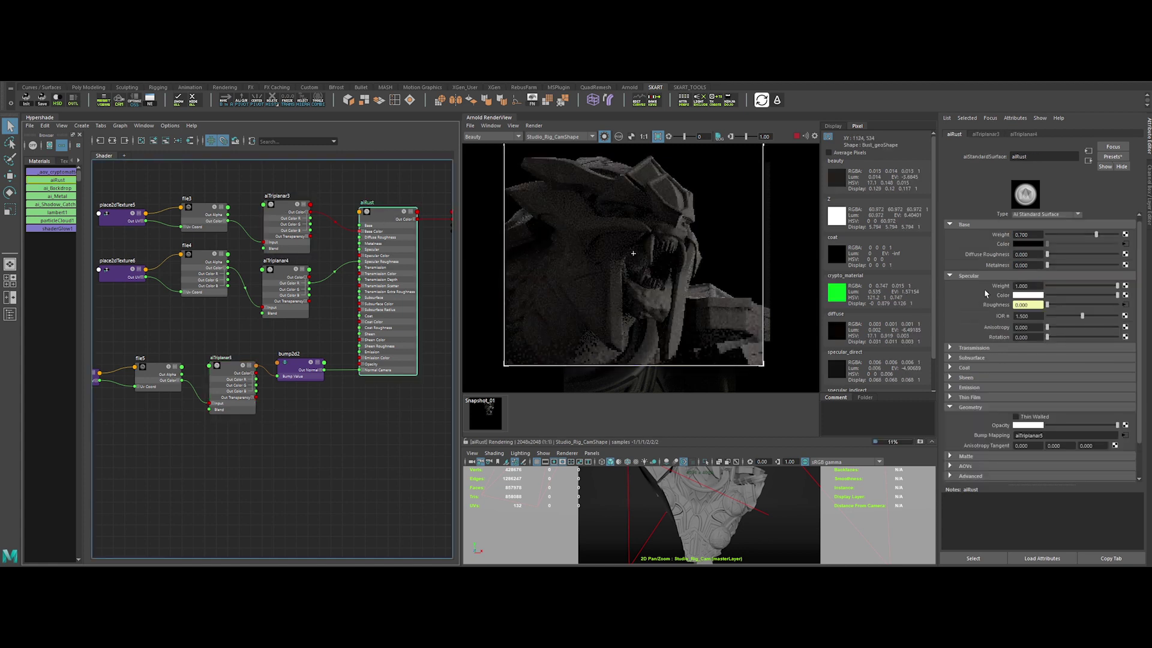
Set aiRust's specular weight to 0.2, tint its specular color pale orange, and lower its IOR
text(.2)
key(Return)
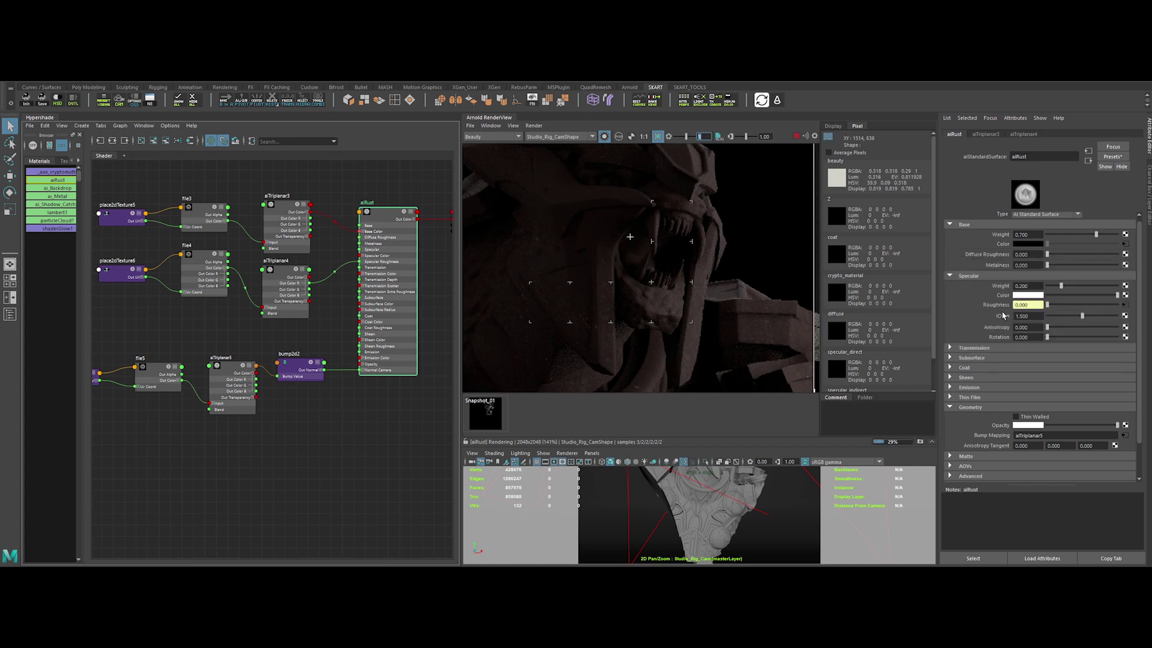
click(1029, 295)
click(988, 319)
click(1030, 329)
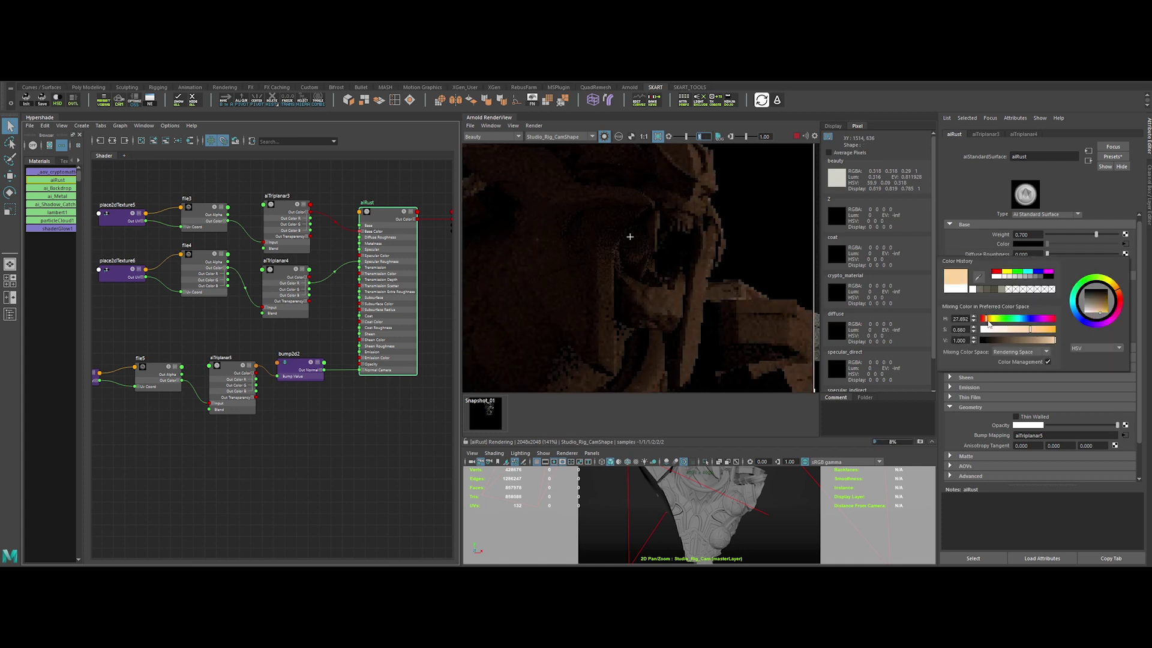
click(982, 318)
click(1035, 294)
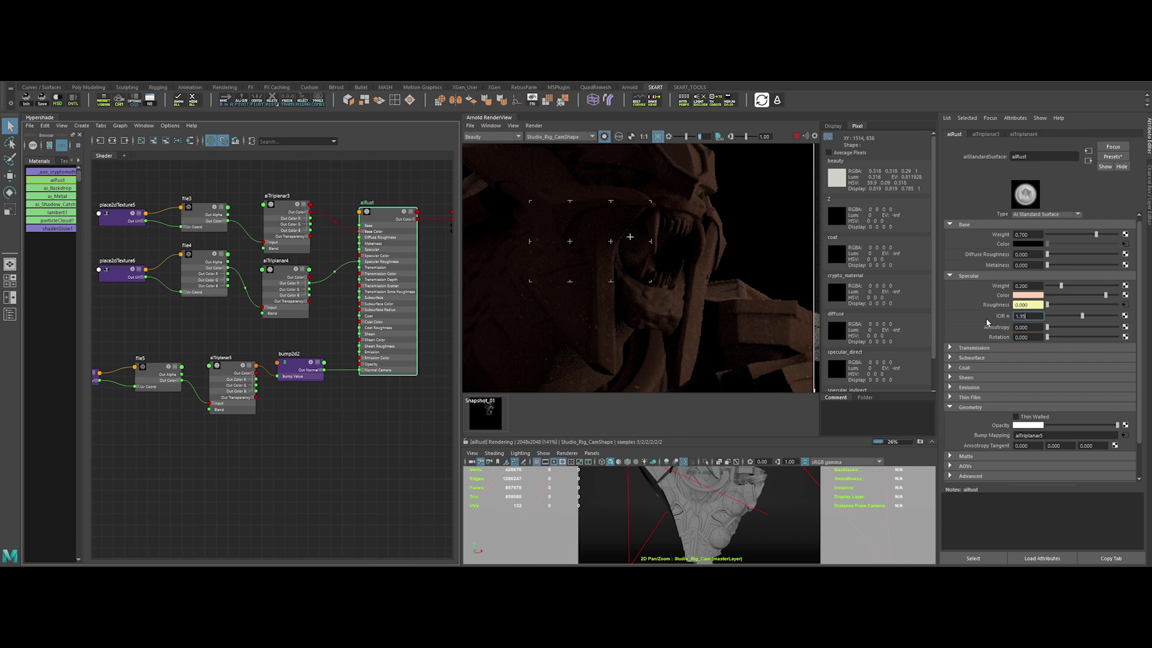
key(Return)
scroll(650, 272, down, 3)
middle_drag(650, 272, 659, 270)
Insert an aiColorCorrect node between aiTriplanar3 and aiRust's base color, with Gamma 1.2 and Saturation 0.9
alt+middle_drag(221, 340, 250, 340)
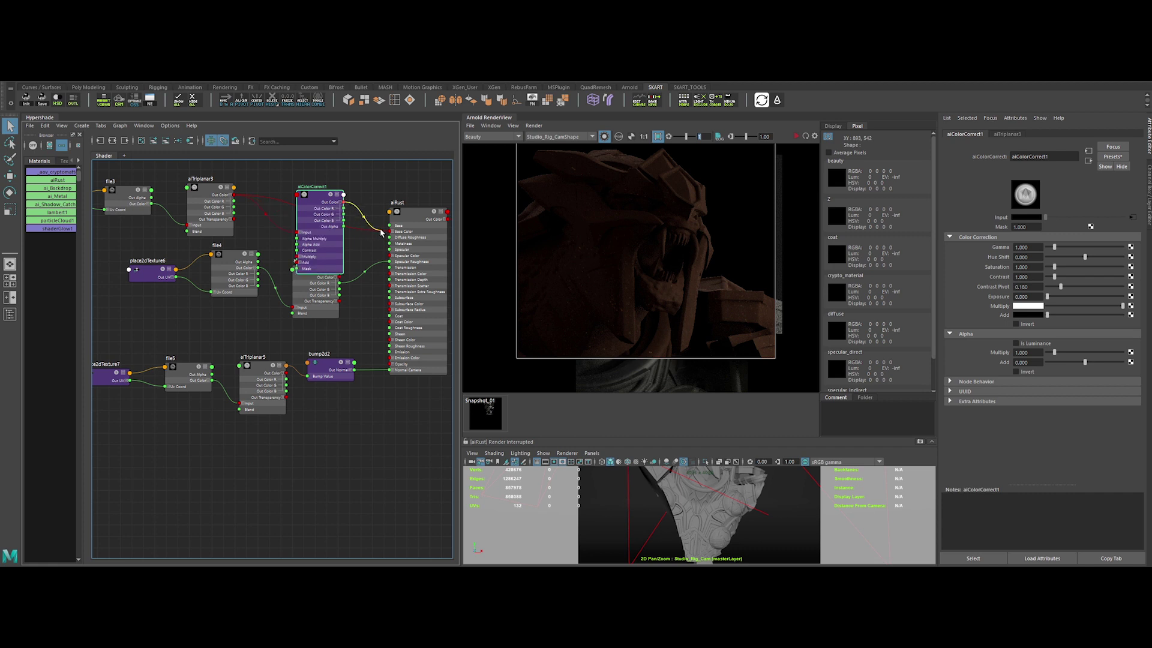
drag(380, 233, 388, 232)
text(1.2)
key(Tab)
key(Tab)
text(0.9)
key(Tab)
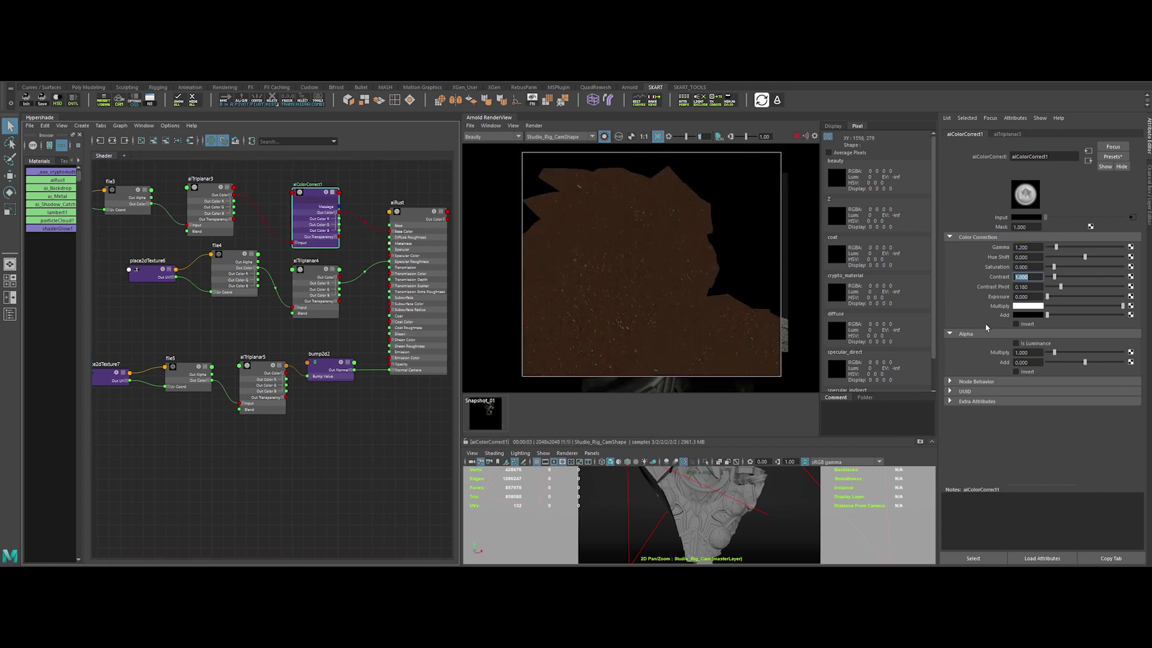
Set the scale of aiTriplanar3 to 0.2 to change the tiling of the rust color
click(633, 183)
click(257, 367)
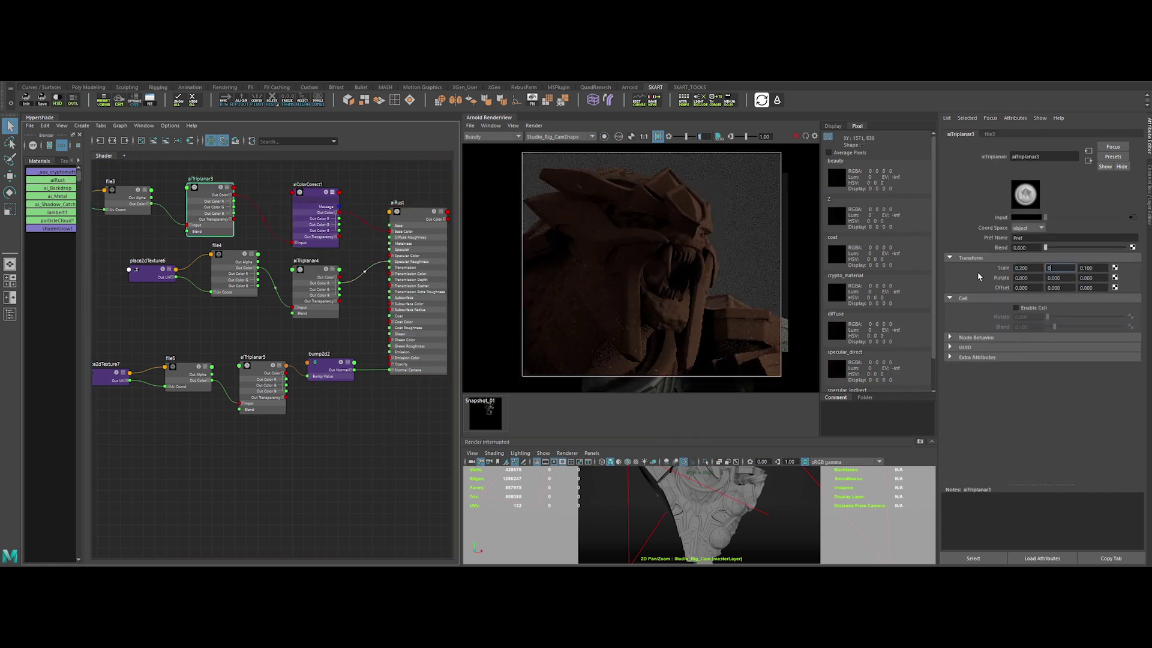
click(337, 473)
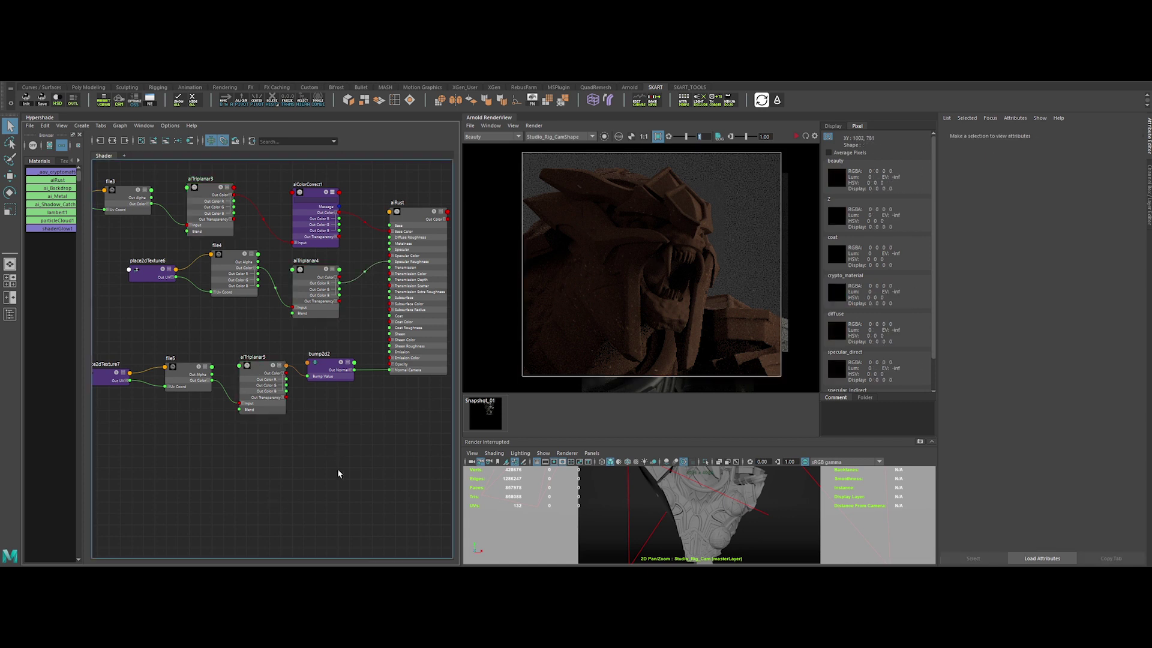
Create an aiMixShader between ai_Metal and ai_Metal_FinalSG, and delete the extra shading group that comes with it
alt+right_drag(324, 431, 319, 410)
alt+middle_drag(384, 268, 315, 324)
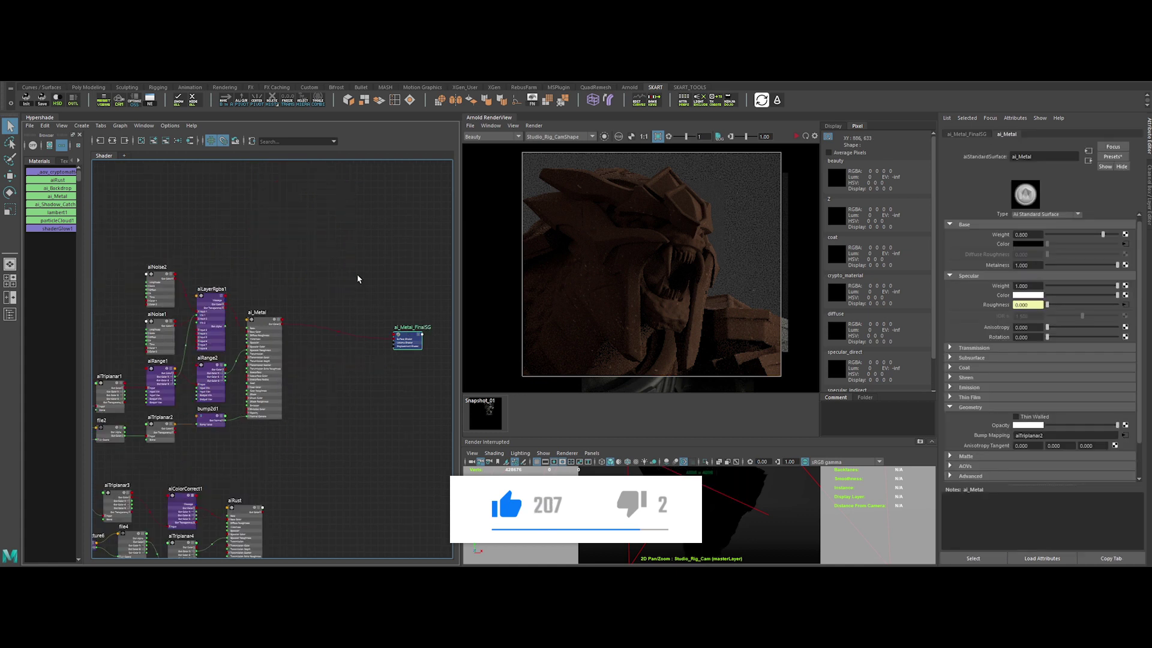
click(358, 278)
key(Tab)
text(aimix)
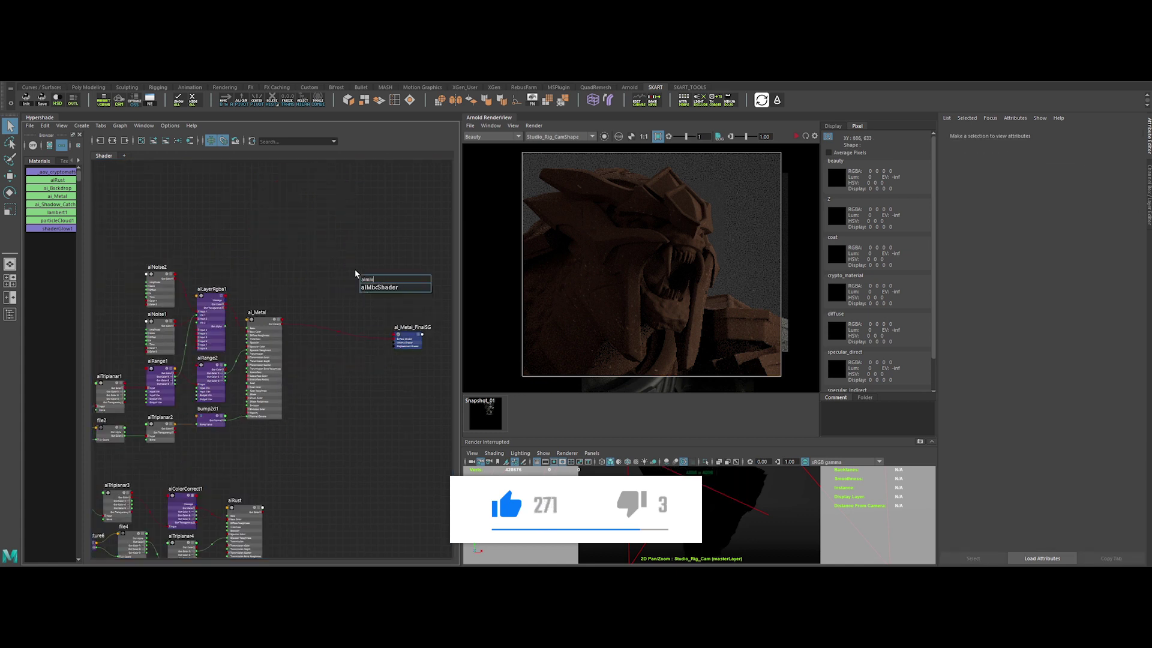
click(386, 289)
click(400, 282)
key(Delete)
drag(387, 287, 374, 313)
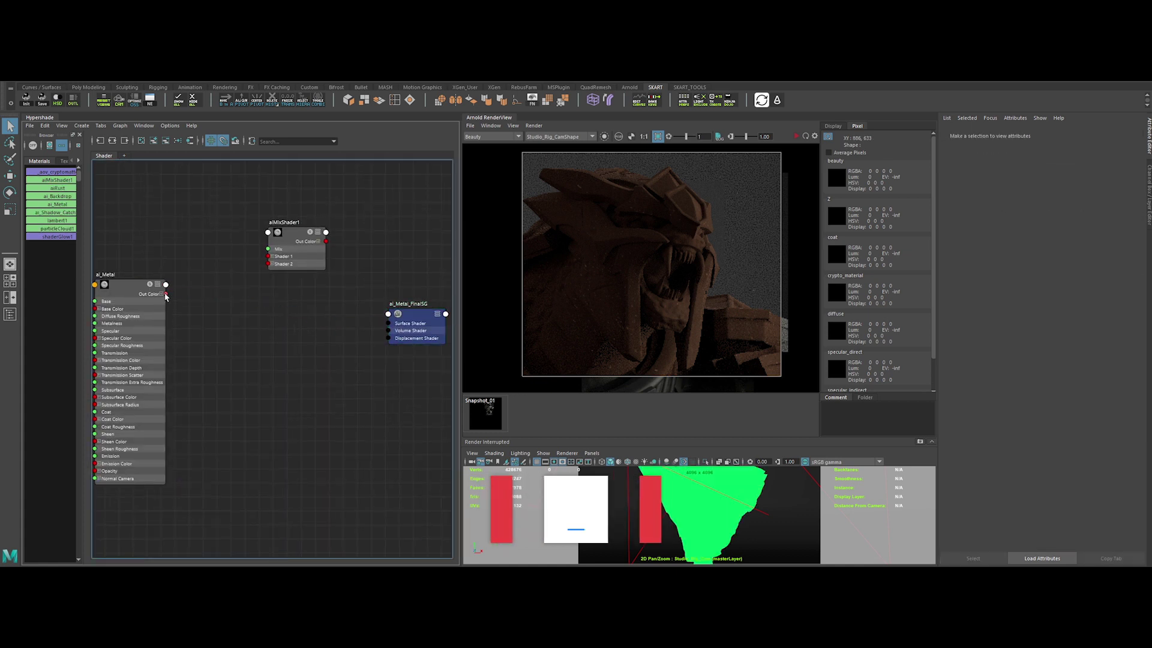
Connect ai_Metal and aiRust to Shader 1 and Shader 2 of aiMixShader1, and feed the mix into ai_Metal_FinalSG
drag(166, 293, 254, 271)
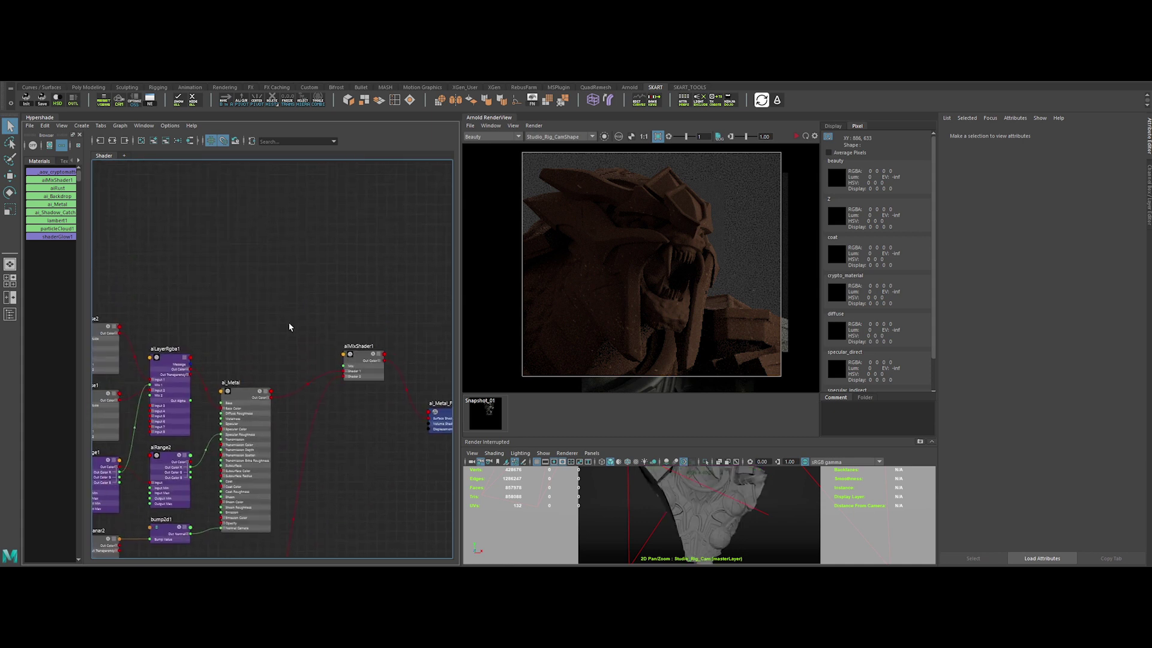
click(346, 377)
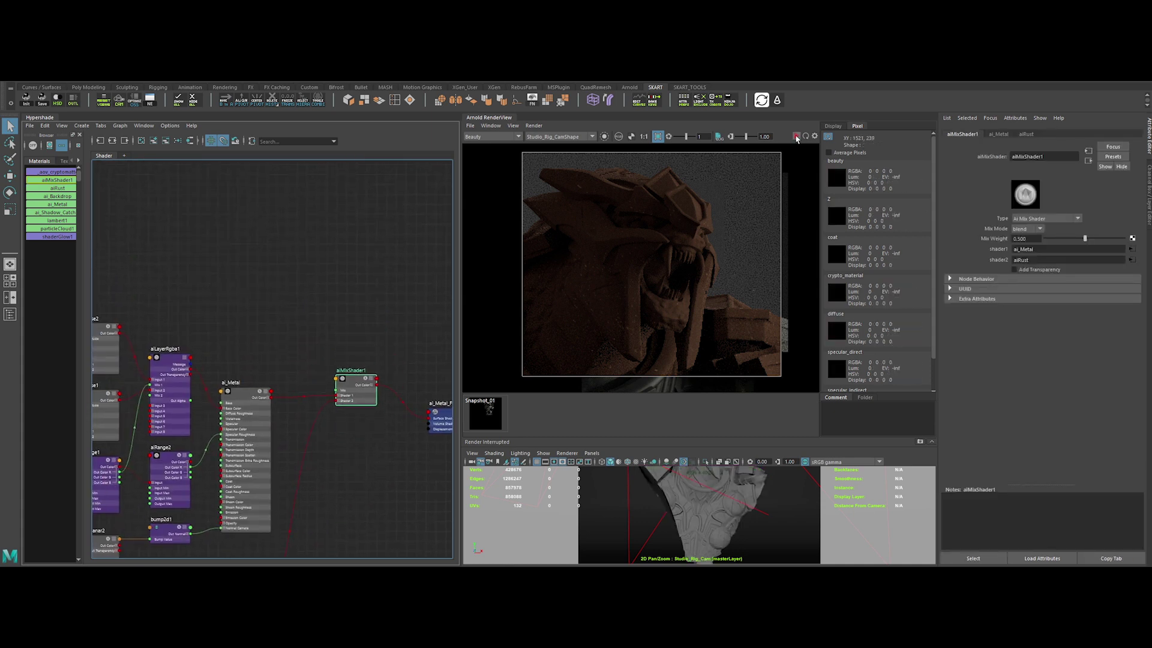
Render the mixed metal and rust, and set aiMixShader1's Mix Weight to 0.5
click(796, 139)
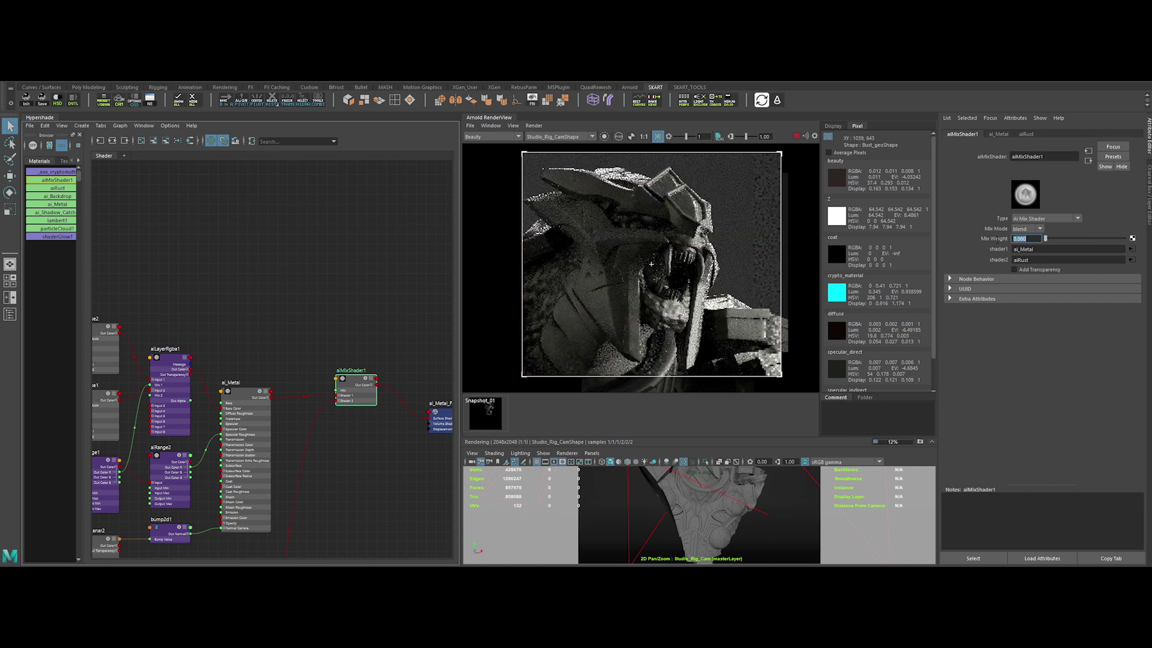
text(0.5)
key(Return)
Create a file texture node above the metal network, load Mask_0041_BK.jpg into it, and set its color space to ACEScg
alt+middle_drag(148, 217, 211, 229)
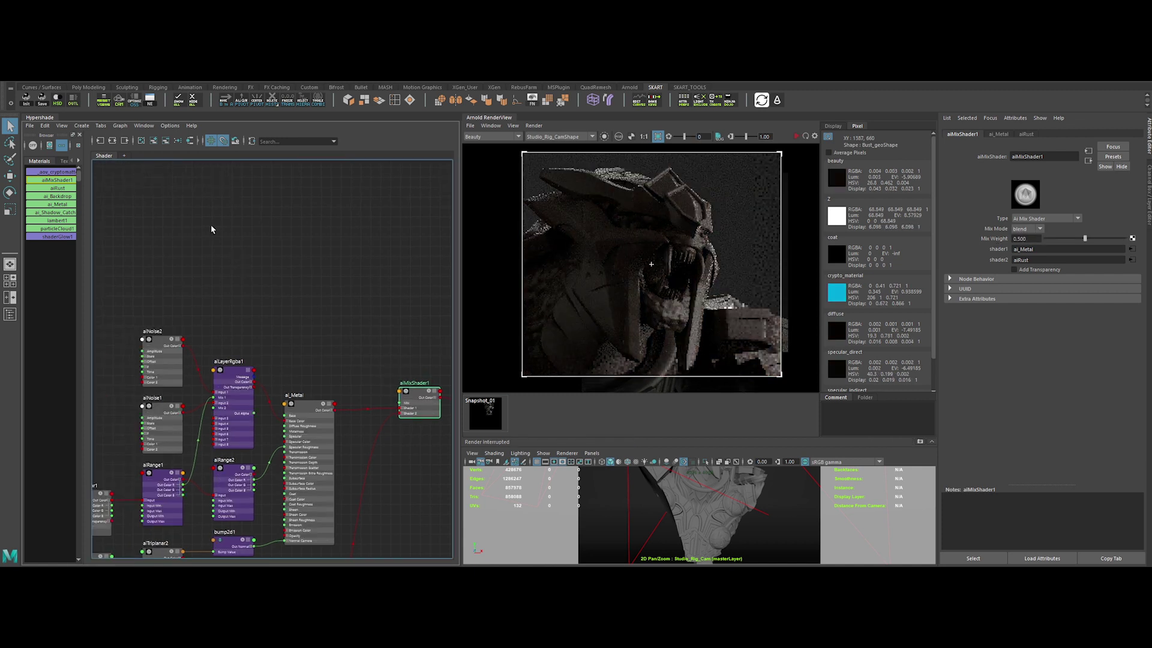
click(210, 229)
key(Tab)
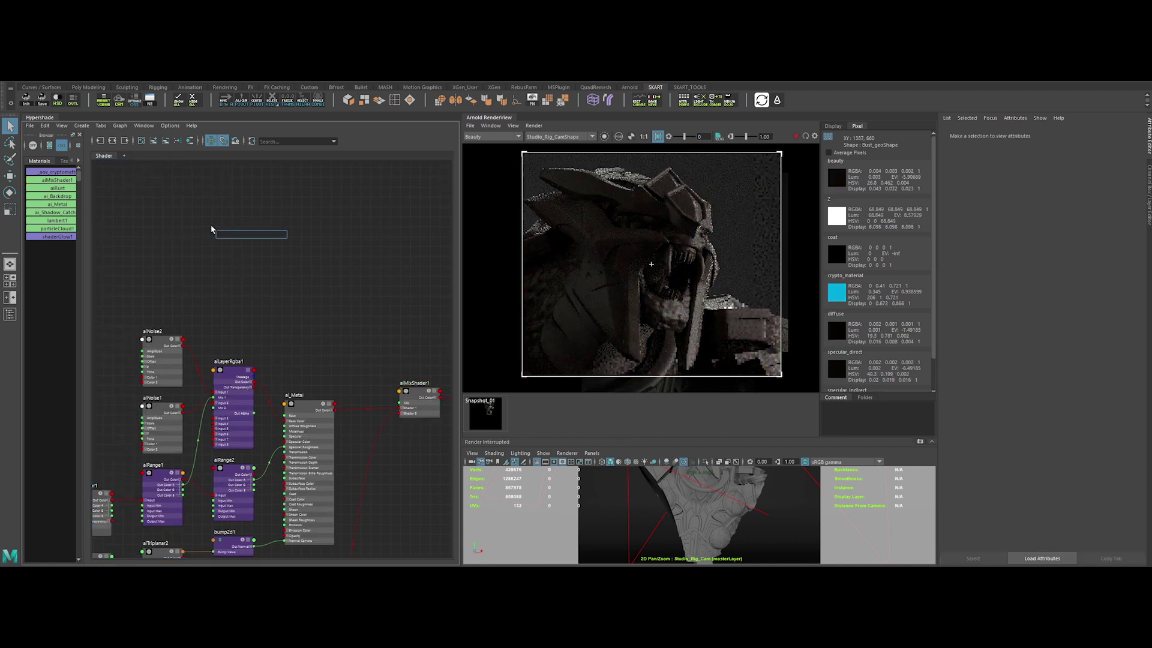
text(file)
key(Return)
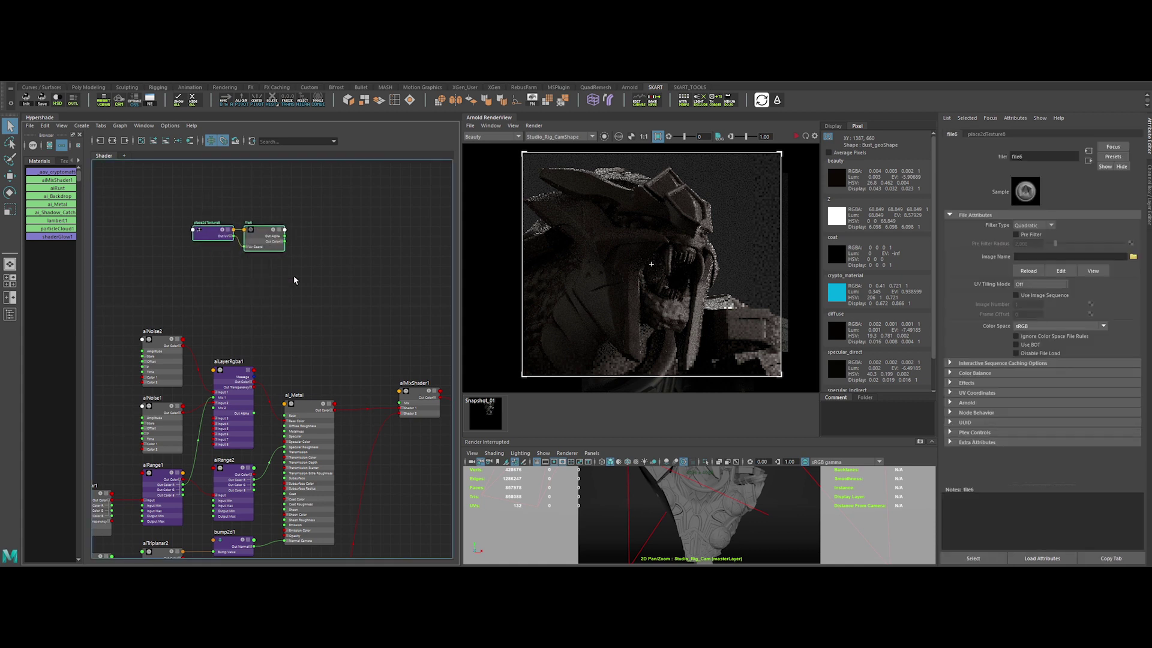
click(396, 200)
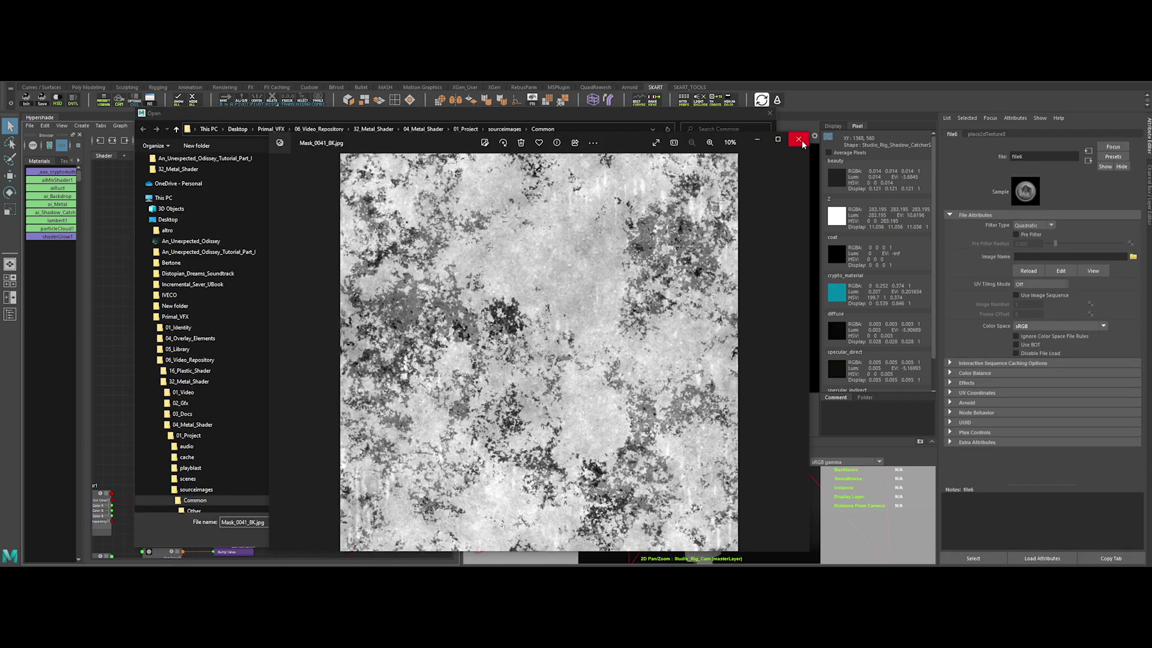
click(798, 139)
key(Return)
click(1059, 325)
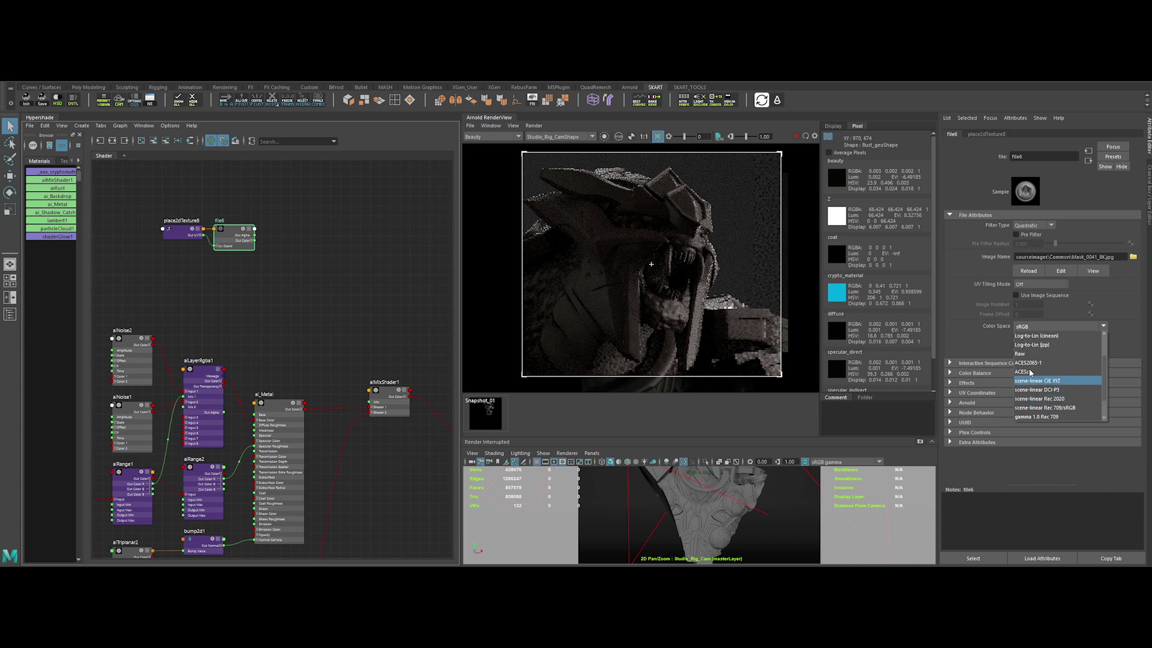
click(1027, 371)
Add an aiTriplanar and an aiRange node after the mask texture, and connect the range output to aiMixShader1's Mix
click(341, 290)
key(Tab)
text(aitr)
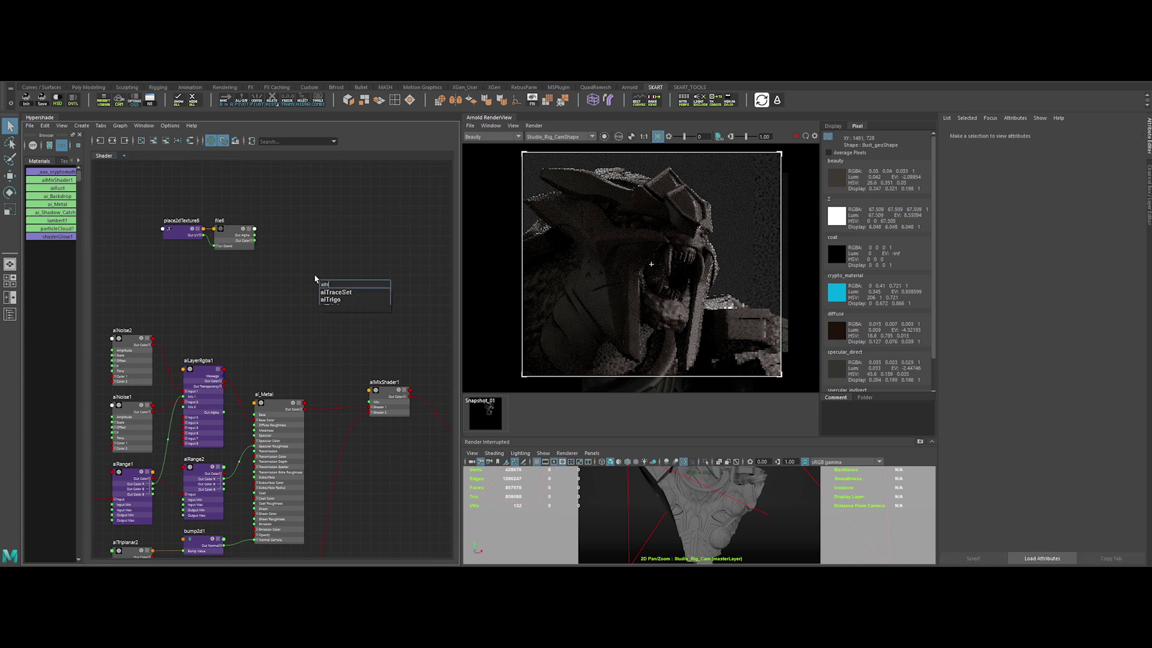
click(331, 305)
drag(345, 295, 304, 242)
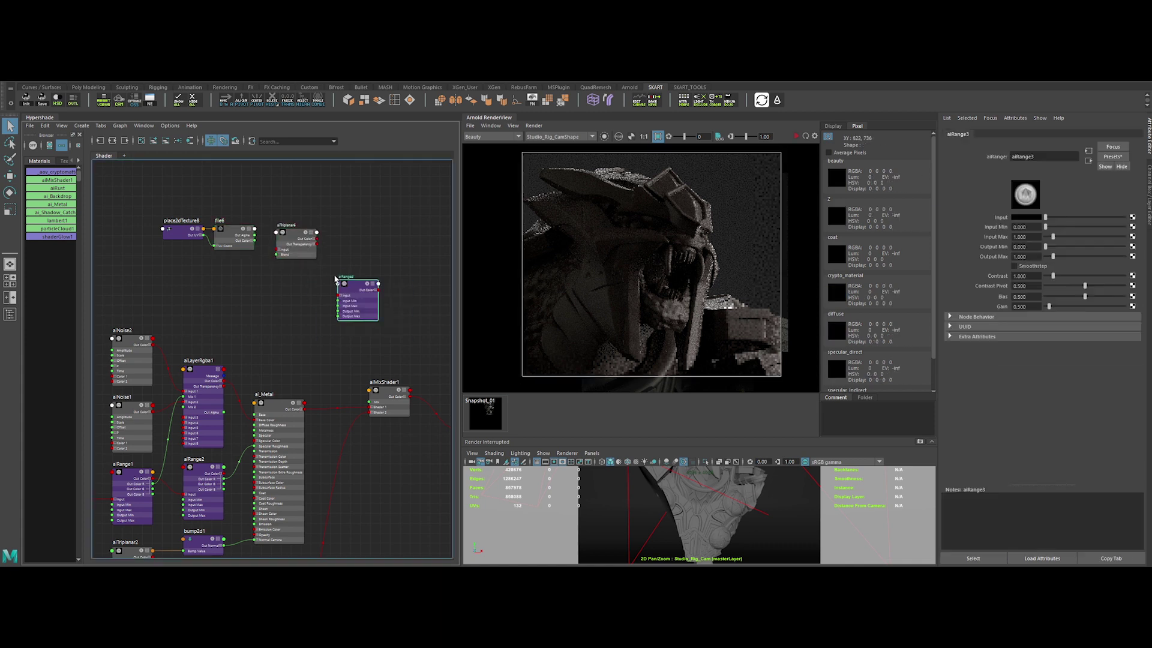
drag(358, 290, 363, 238)
click(251, 240)
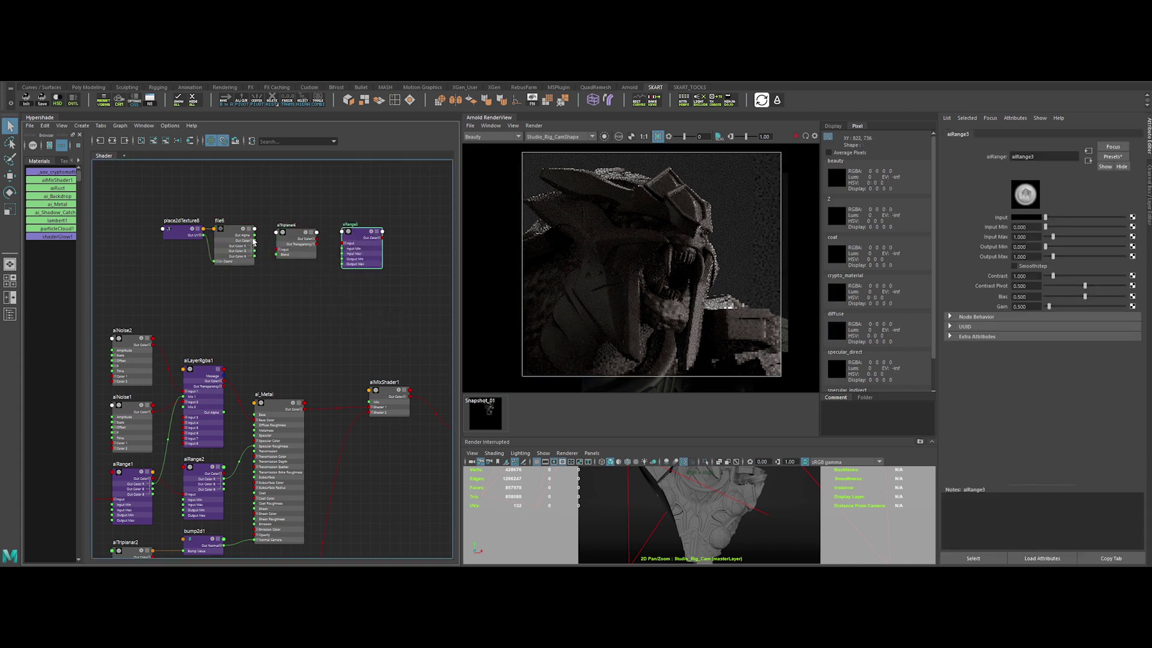
drag(353, 381, 370, 402)
click(334, 345)
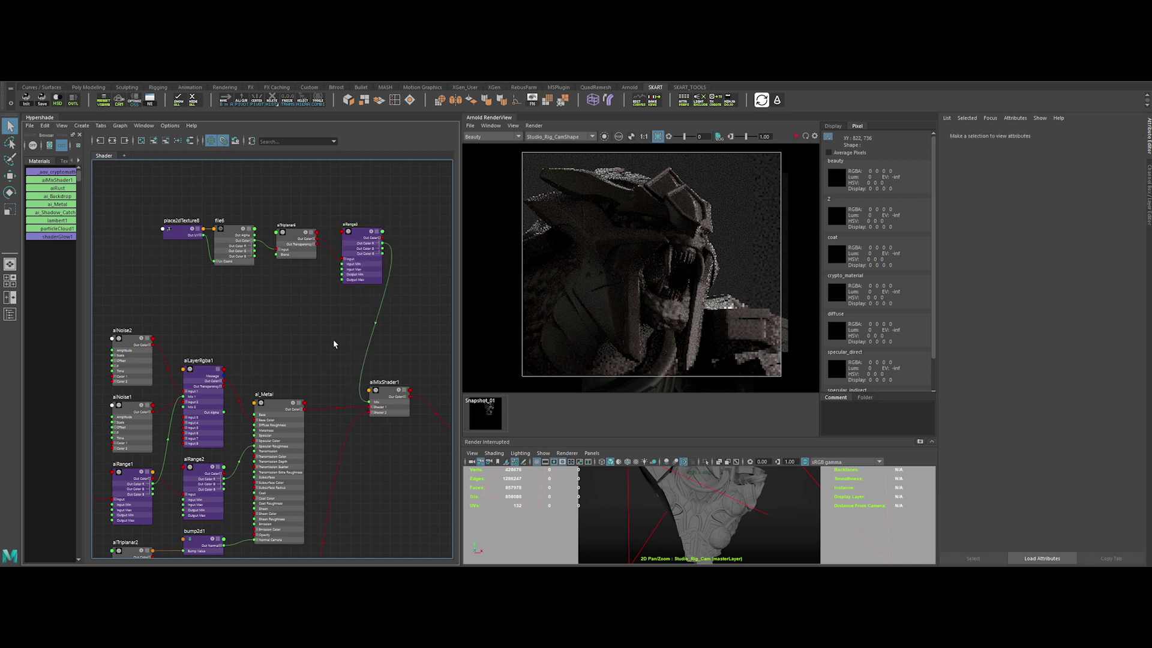
alt+middle_drag(334, 344, 325, 359)
Start the render and set the scale of aiTriplanar6 to 0.1
click(286, 252)
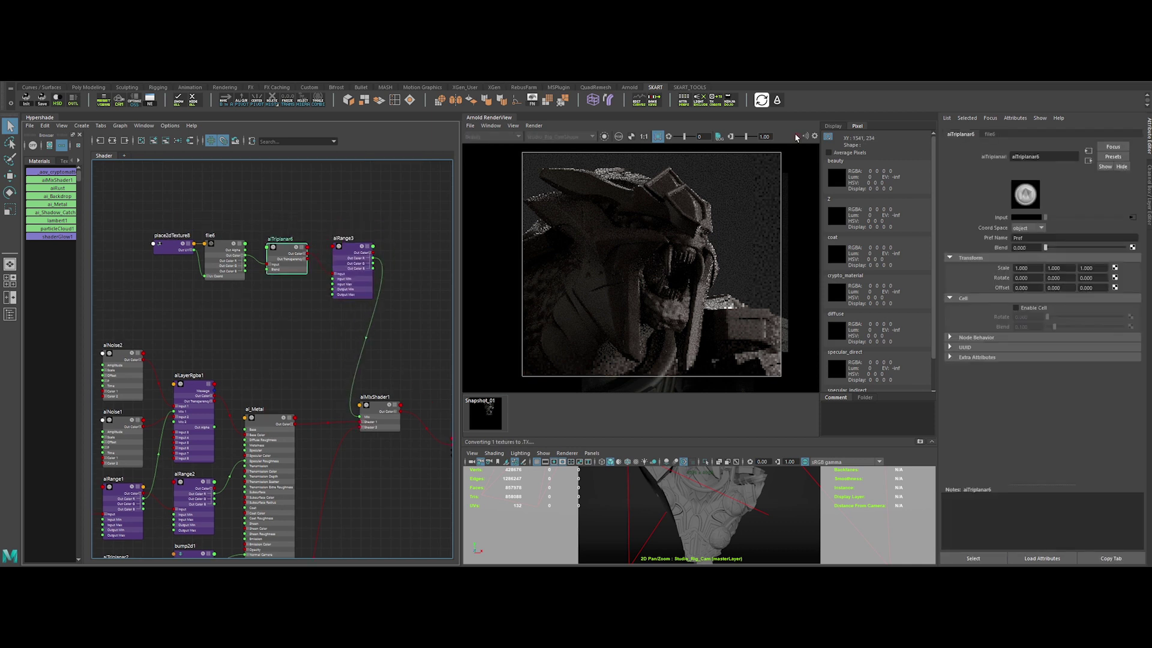
click(604, 136)
drag(1038, 268, 998, 270)
text(.1)
key(Tab)
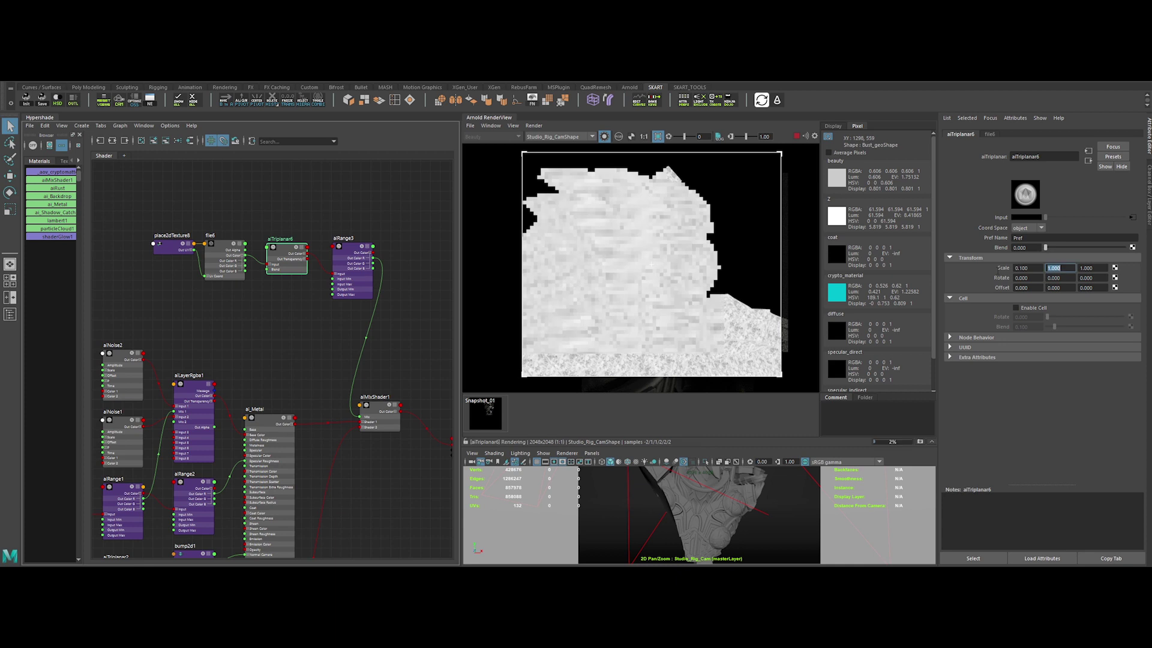
text(.1)
key(Tab)
Tune the mask in aiRange3 with values of 0.8 and 2, checking the isolated aiMixShader1 render
click(380, 413)
scroll(674, 299, up, 2)
alt+middle_drag(674, 299, 690, 305)
alt+middle_drag(370, 260, 391, 262)
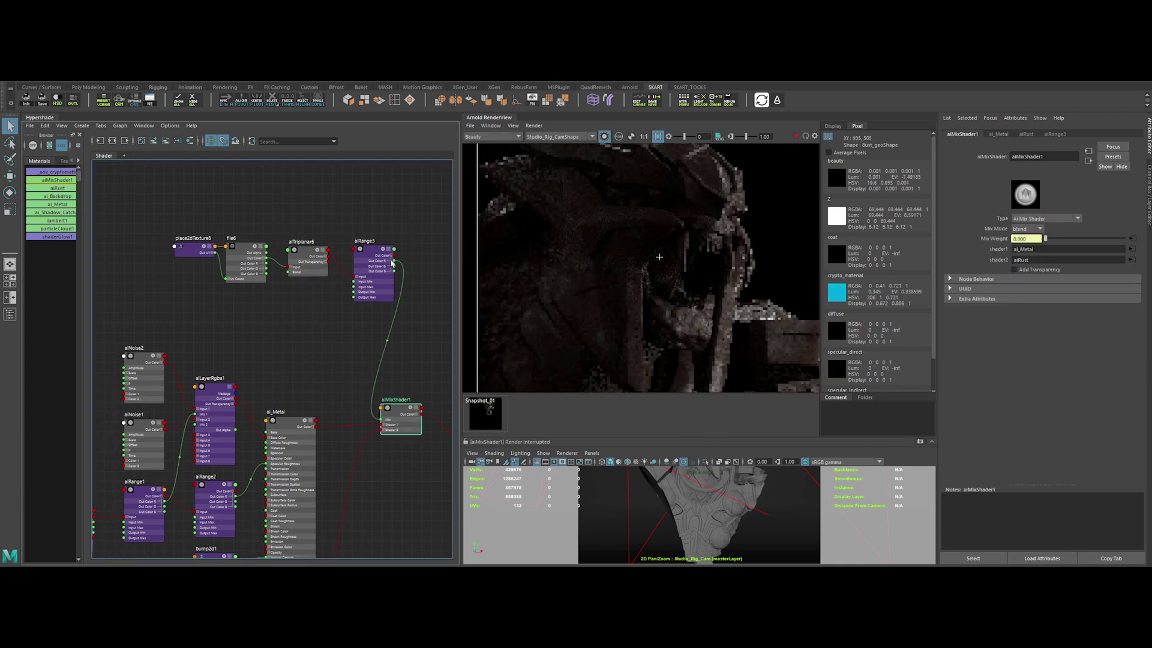
click(379, 258)
drag(1033, 227, 955, 267)
text(.8)
key(Return)
key(shift+Tab)
text(2)
key(Return)
click(401, 413)
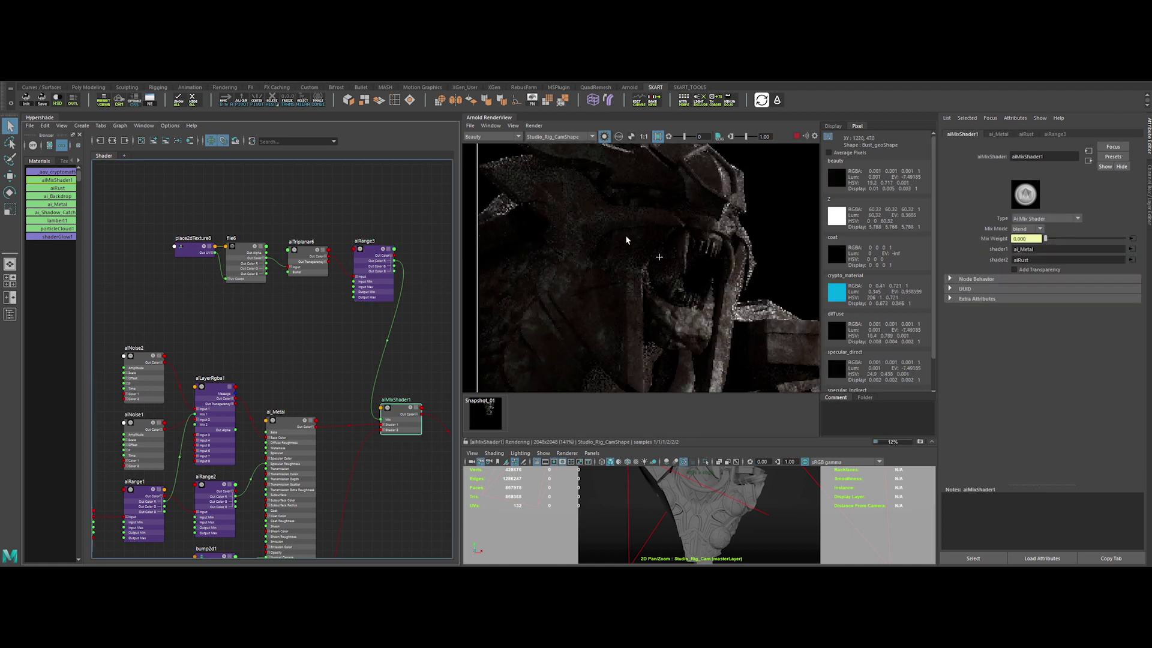
alt+middle_drag(627, 239, 636, 240)
Move the mask nodes up and create an aiCurvature node below them
drag(182, 190, 377, 282)
drag(377, 282, 342, 243)
click(296, 326)
key(Tab)
text(aicu)
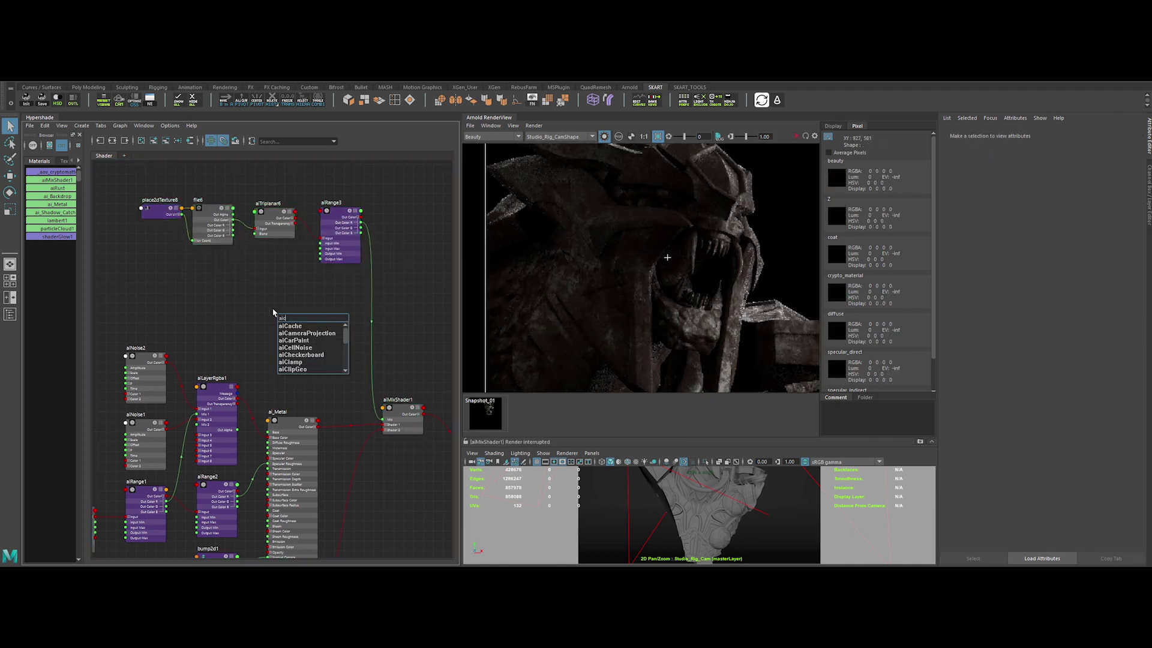
key(Return)
drag(285, 333, 230, 300)
Add aiRange and aiLayerRgba nodes, then layer the mask and curvature ranges and feed the result into aiMixShader1's Mix
drag(377, 334, 302, 326)
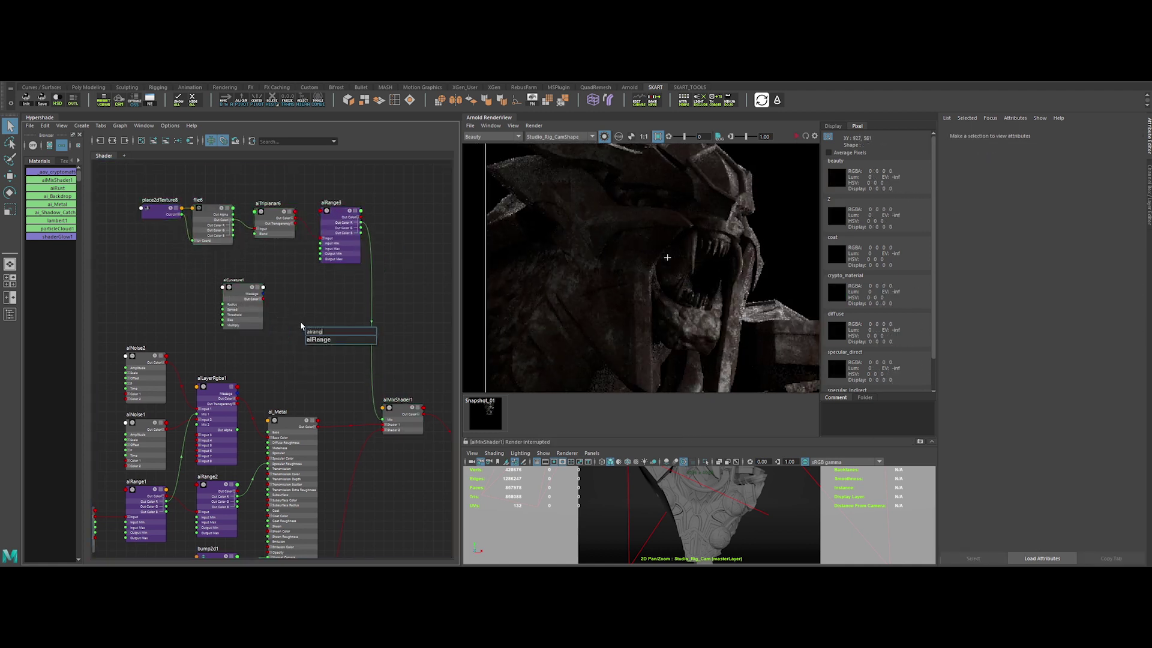
text(airang)
key(Return)
click(365, 244)
key(Tab)
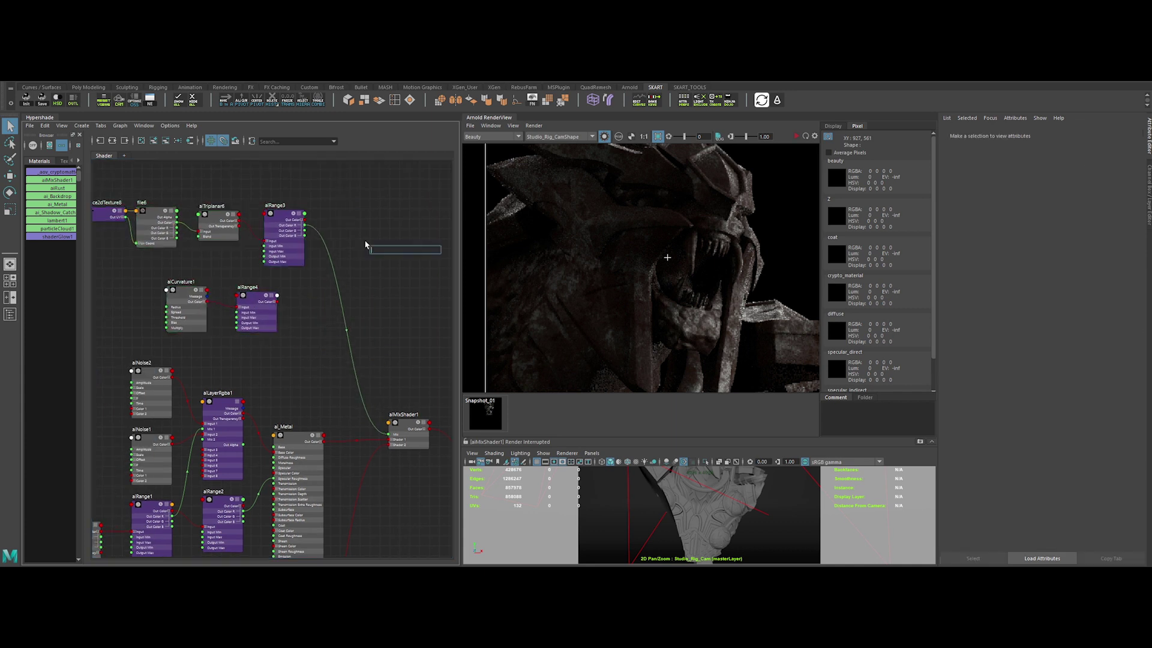
text(aila)
key(Return)
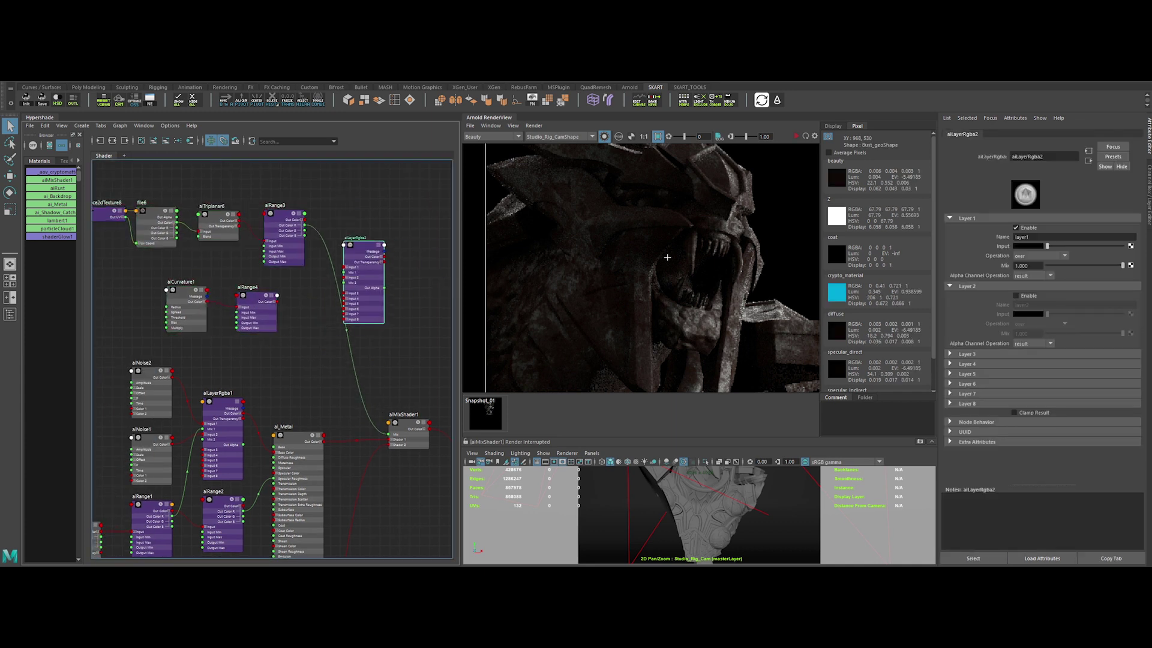
drag(304, 225, 343, 268)
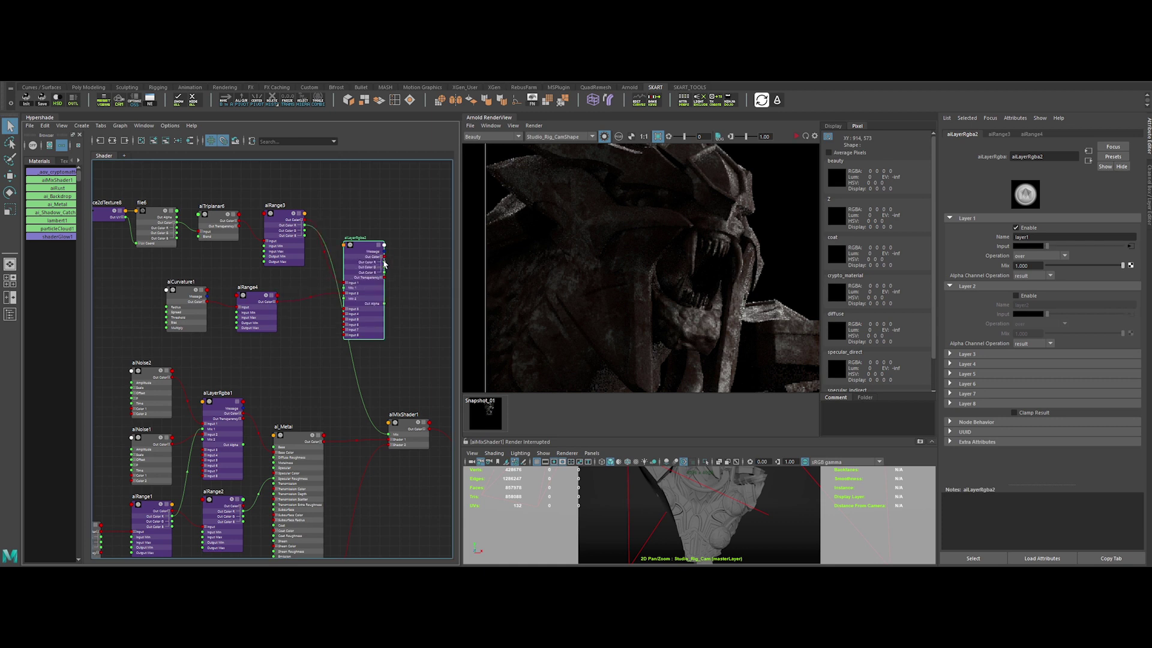
drag(390, 433, 390, 433)
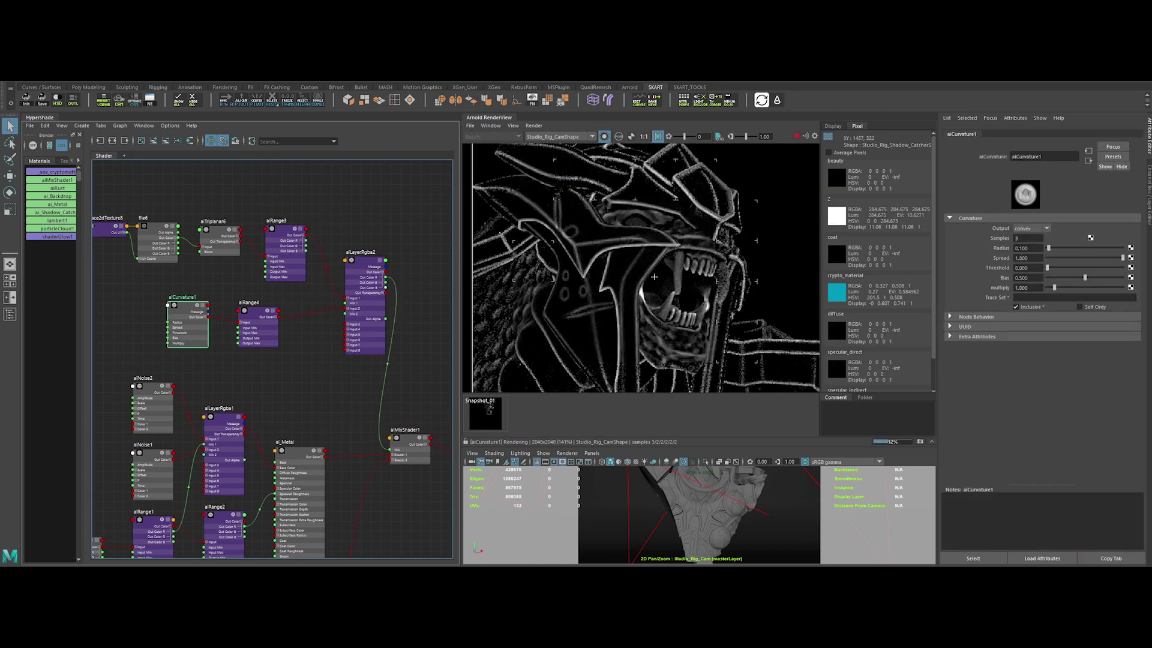
Set the radius of aiCurvature1 to 0.5
text(.5)
key(Return)
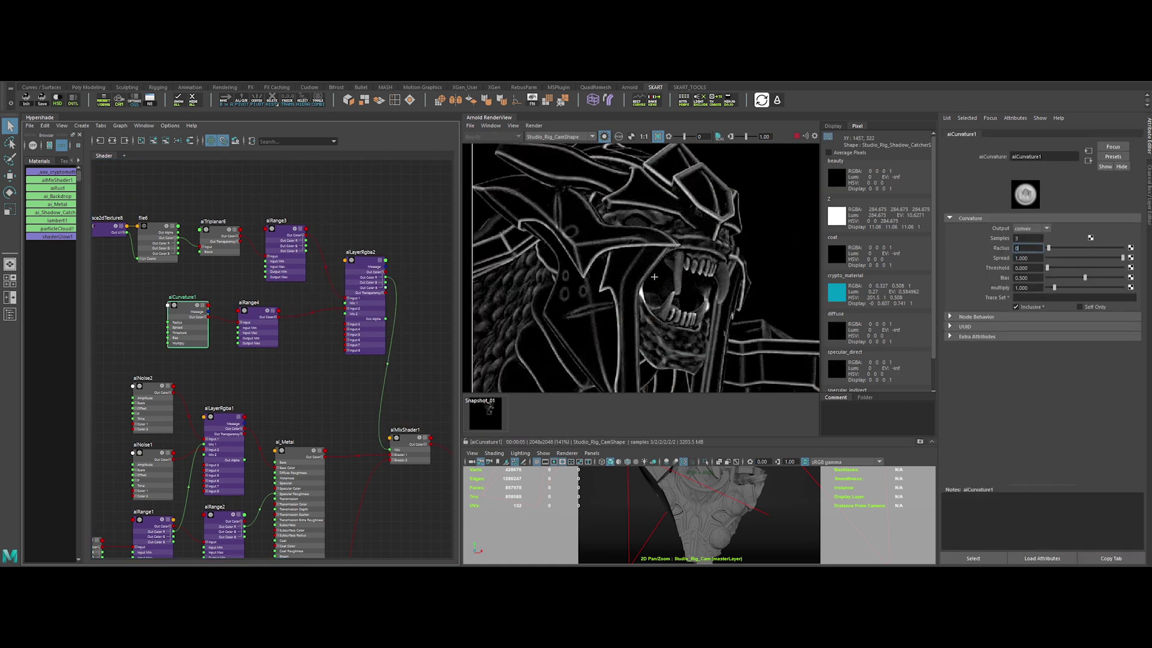
alt+middle_drag(302, 384, 296, 390)
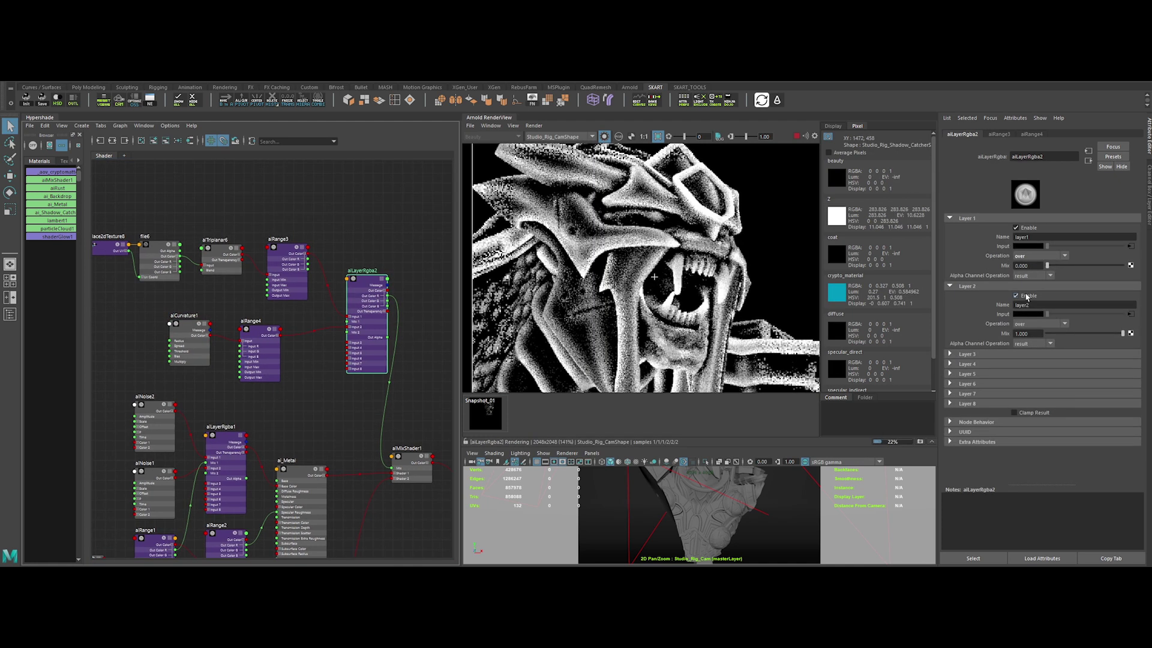
Set Layer 2's Mix to 0.8 and Layer 1's Mix to 0.5 in aiLayerRgba2
click(1030, 334)
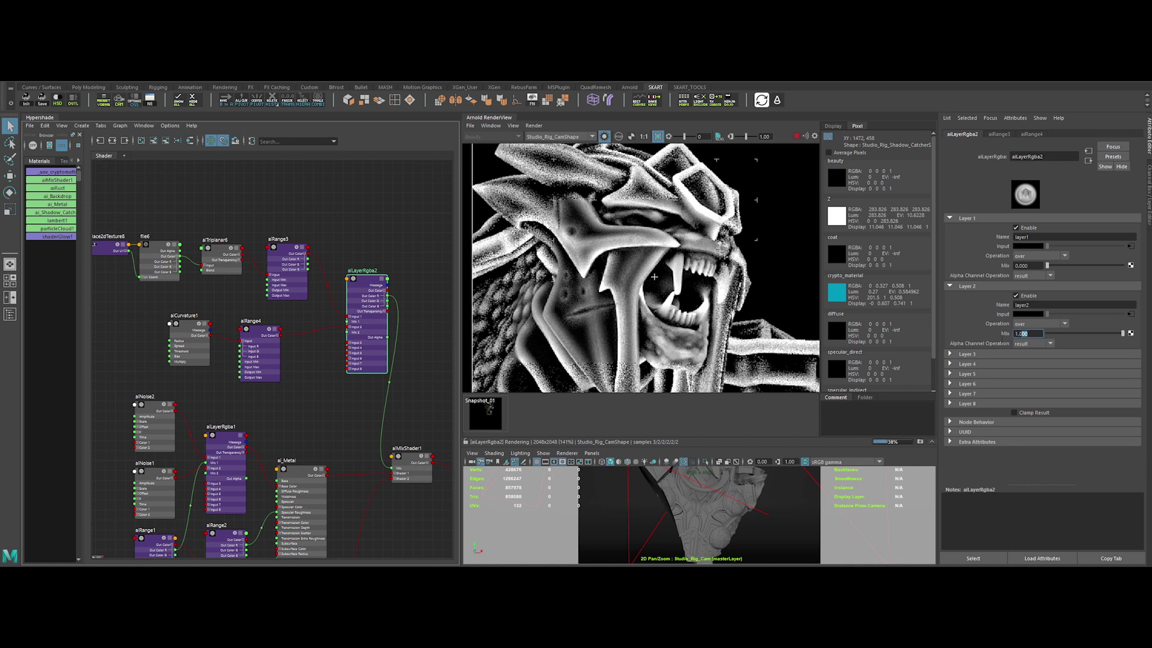
text(0.8)
key(Return)
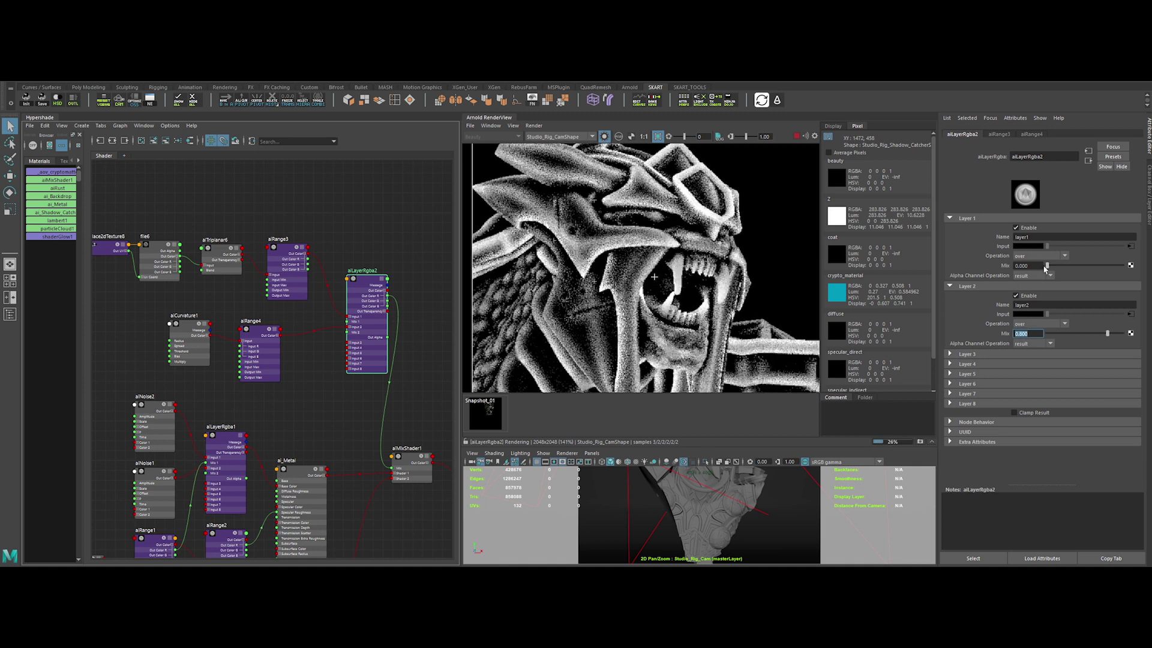
drag(1048, 265, 1060, 266)
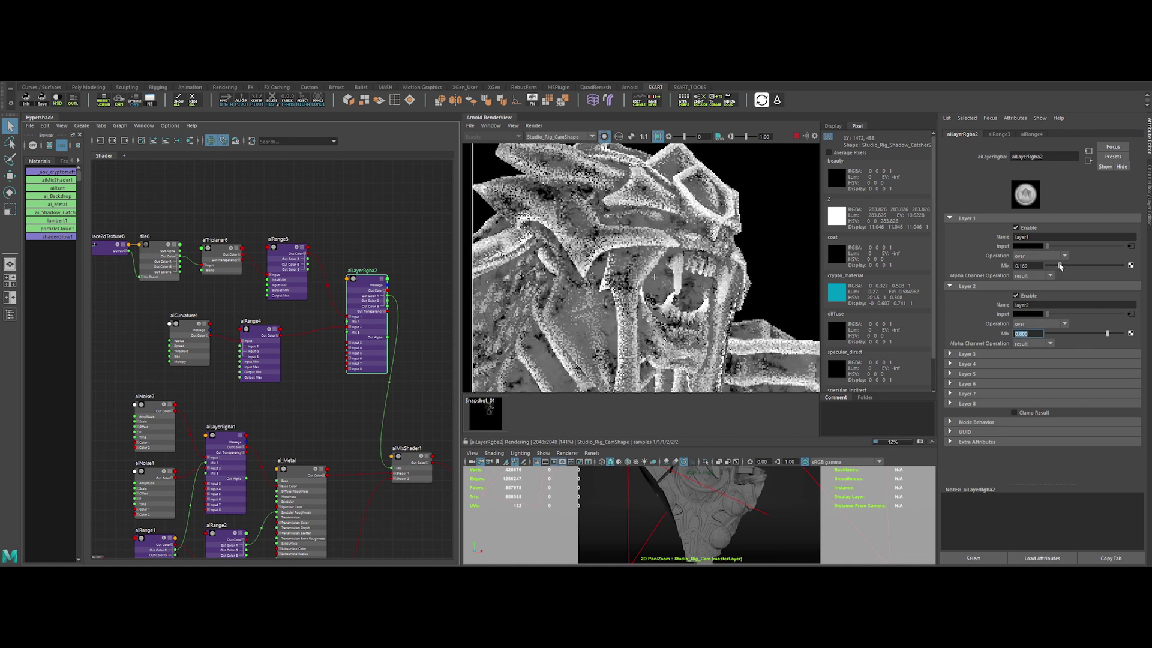
click(1030, 265)
text(0.5)
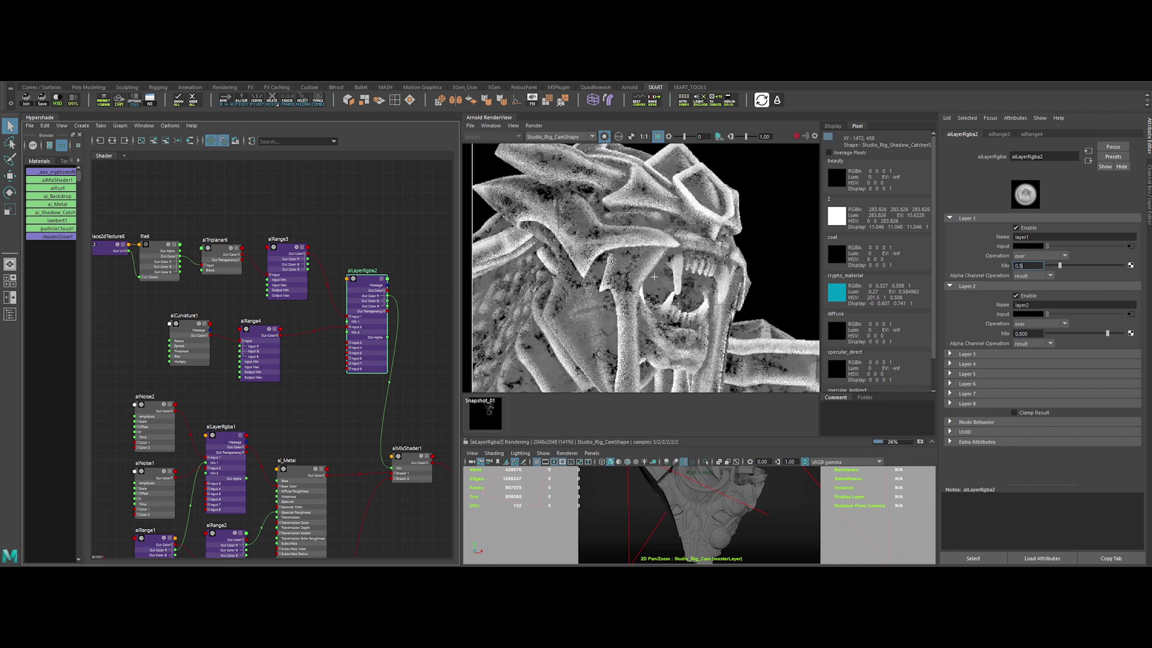
key(Return)
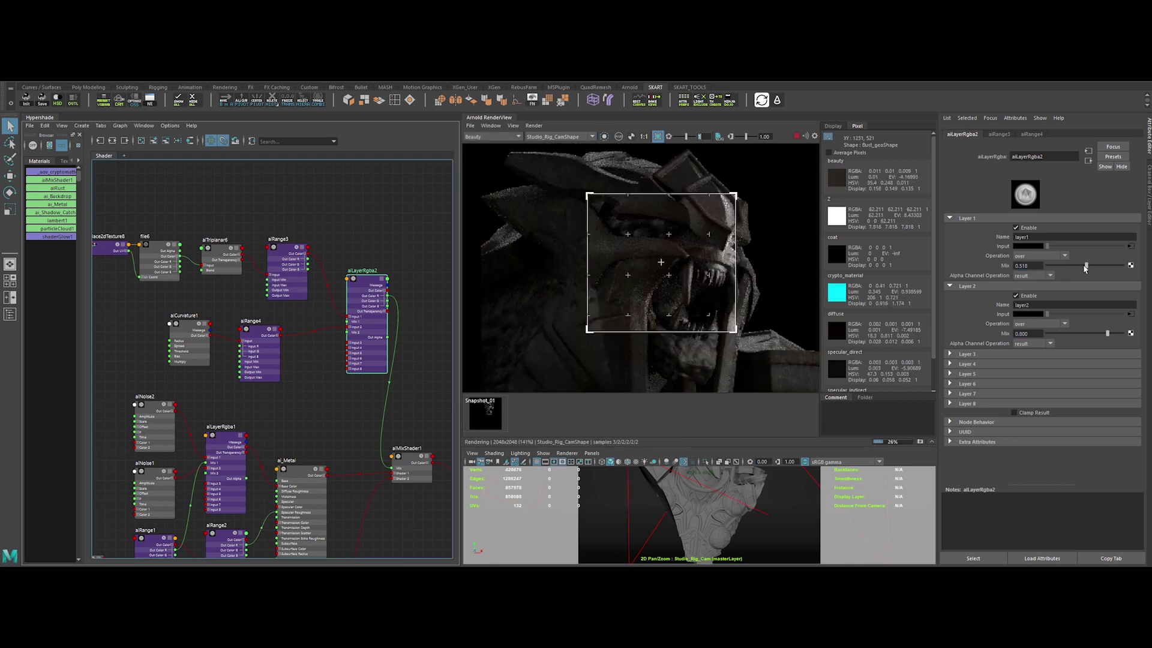
Compare the two mask layers in the render by sliding Layer 1 and Layer 2 Mix between 0 and 1
drag(1085, 268, 1044, 267)
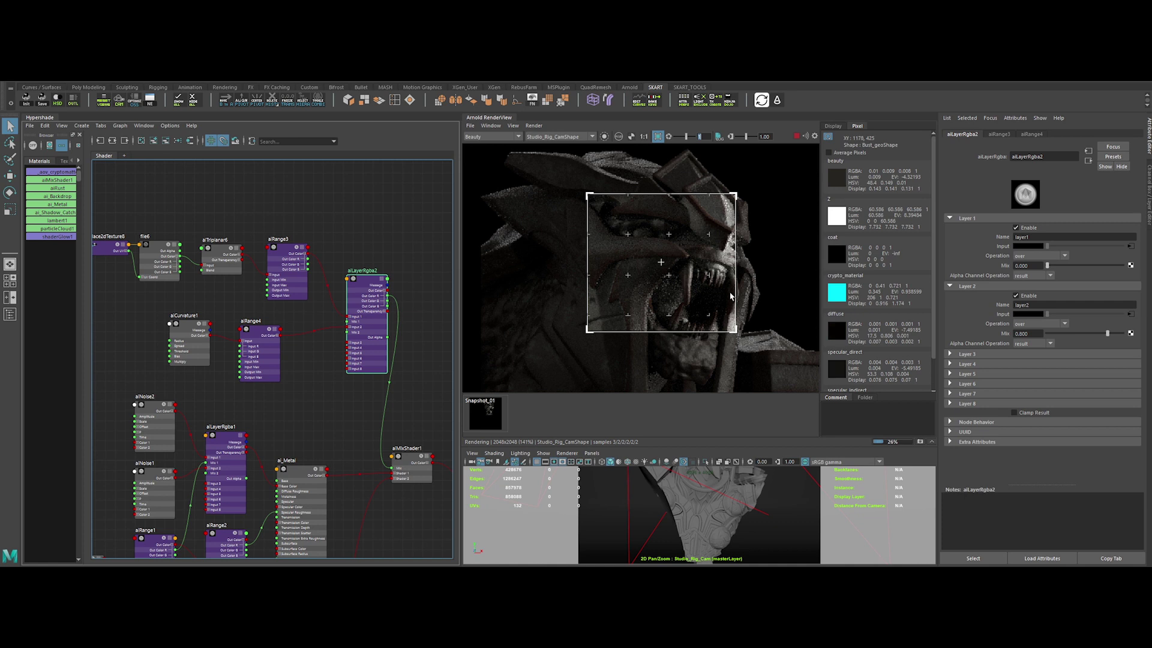
drag(1107, 333, 1045, 333)
drag(1048, 266, 1125, 265)
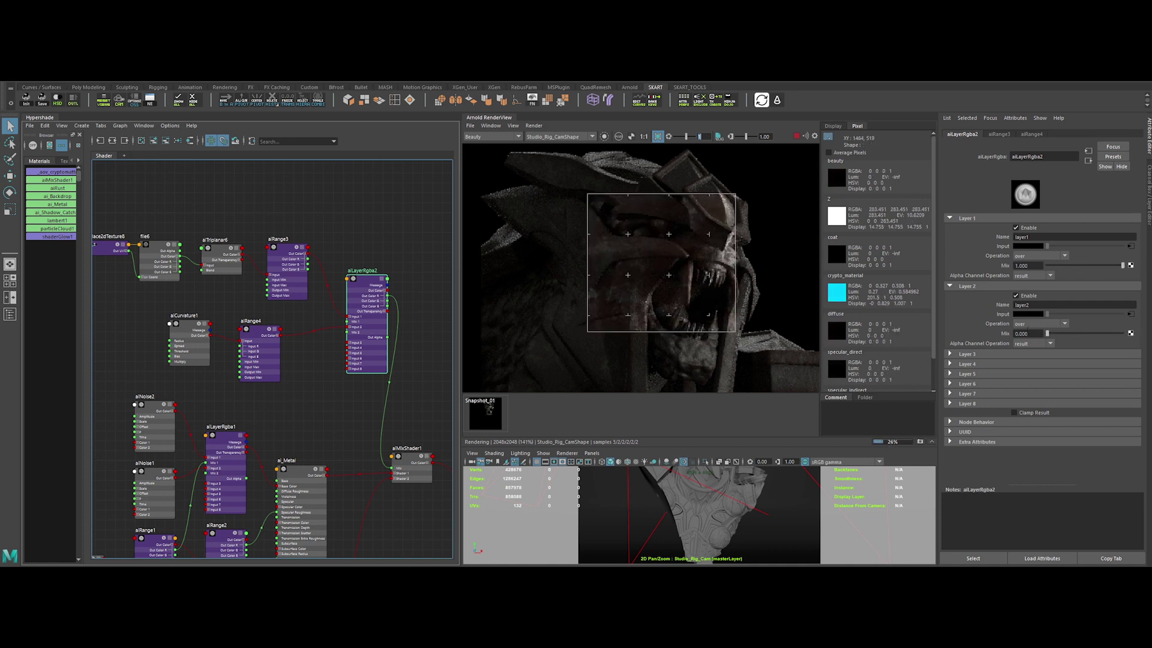
Return aiLayerRgba2's Layer 2 Mix to 0.8 and Layer 1 Mix to 0.5
drag(1027, 332, 988, 334)
text(.8)
drag(1028, 266, 985, 269)
text(.5)
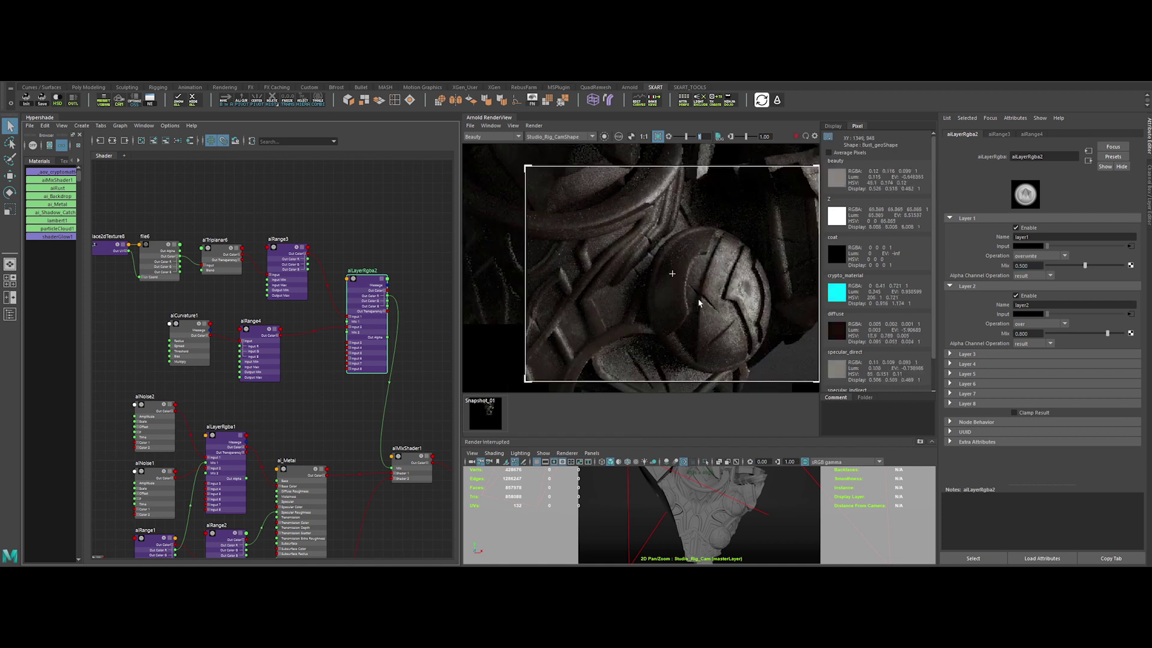
Preview the aiTriplanar6 mask and connect its output to aiCurvature1 to break up the edge wear, then update the render
click(189, 336)
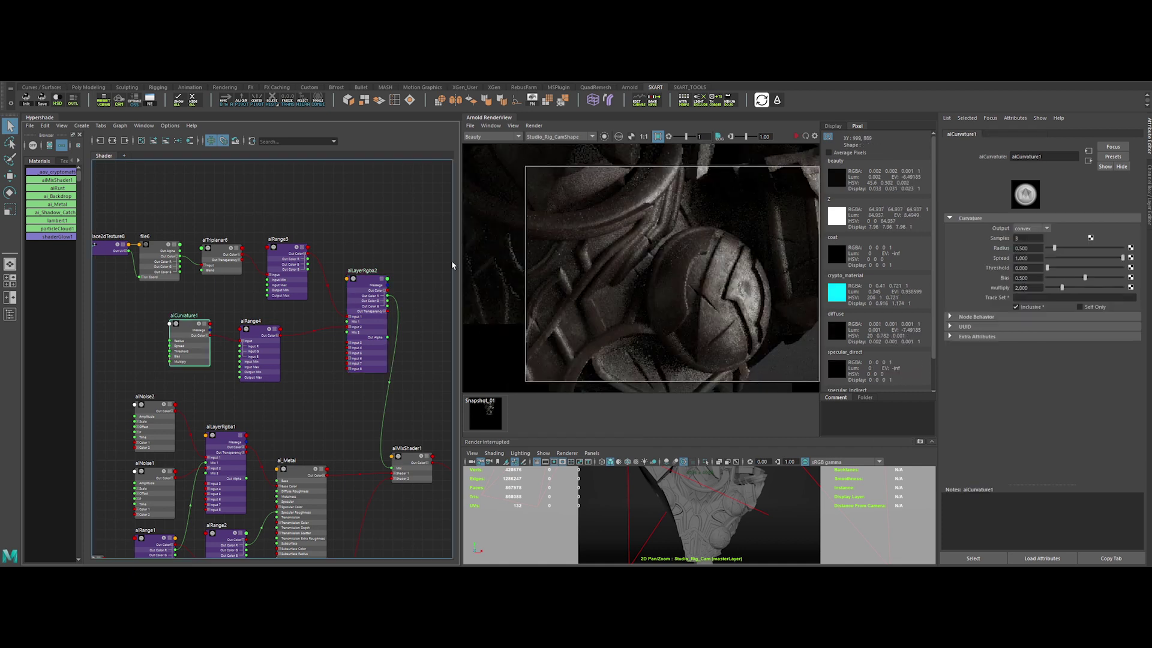
click(237, 258)
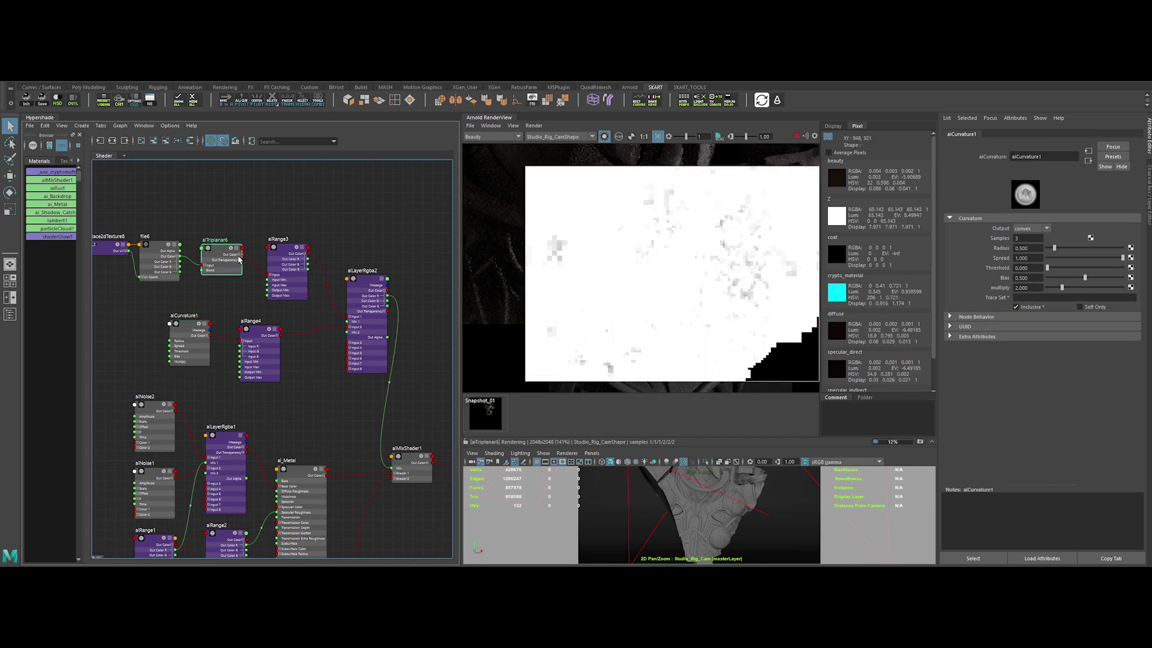
click(240, 254)
click(189, 335)
drag(243, 260, 170, 346)
click(604, 136)
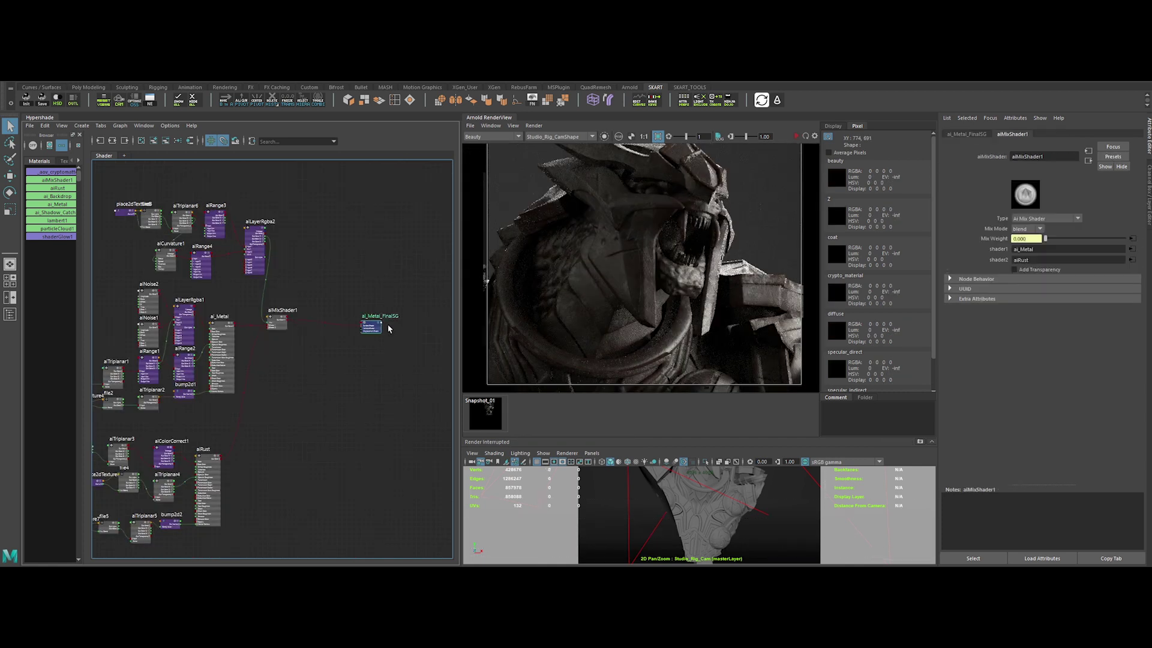
Move ai_Metal_FinalSG aside, create an aiStandardSurface node below aiMixShader1, and delete the extra shading group that comes with it
drag(372, 327, 427, 324)
drag(416, 365, 341, 357)
text(aistanda)
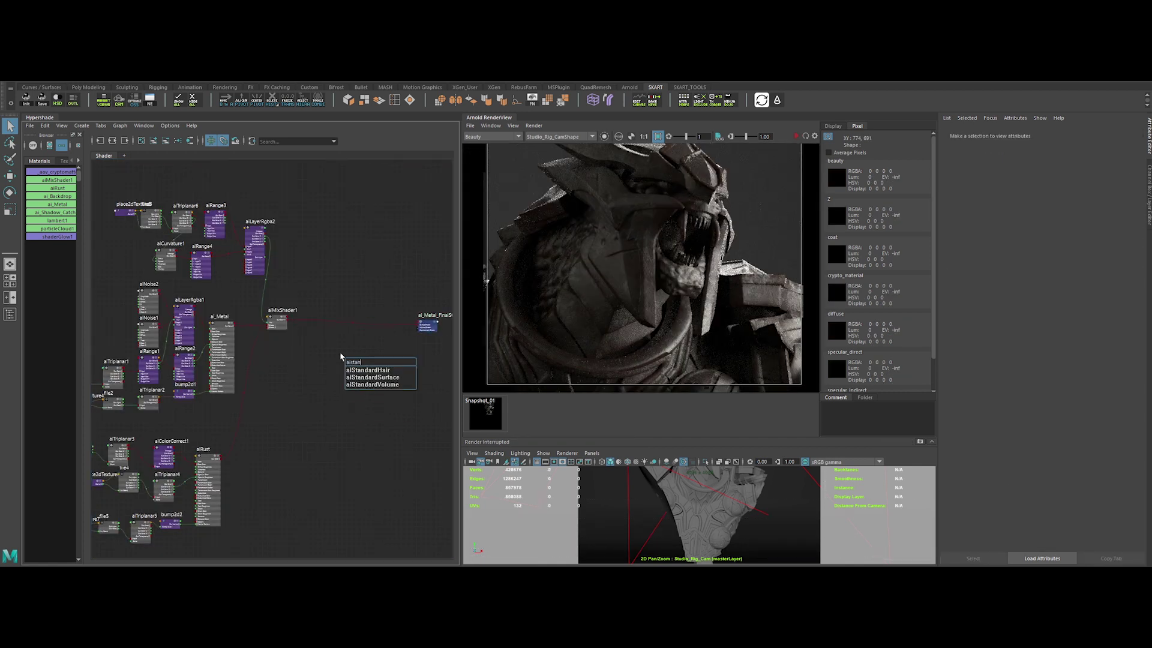
click(365, 382)
scroll(367, 381, up, 3)
alt+middle_drag(365, 384, 354, 394)
click(378, 361)
key(Delete)
click(331, 363)
Set the base color of aiStandardSurface2 to a very dark tone
click(1049, 244)
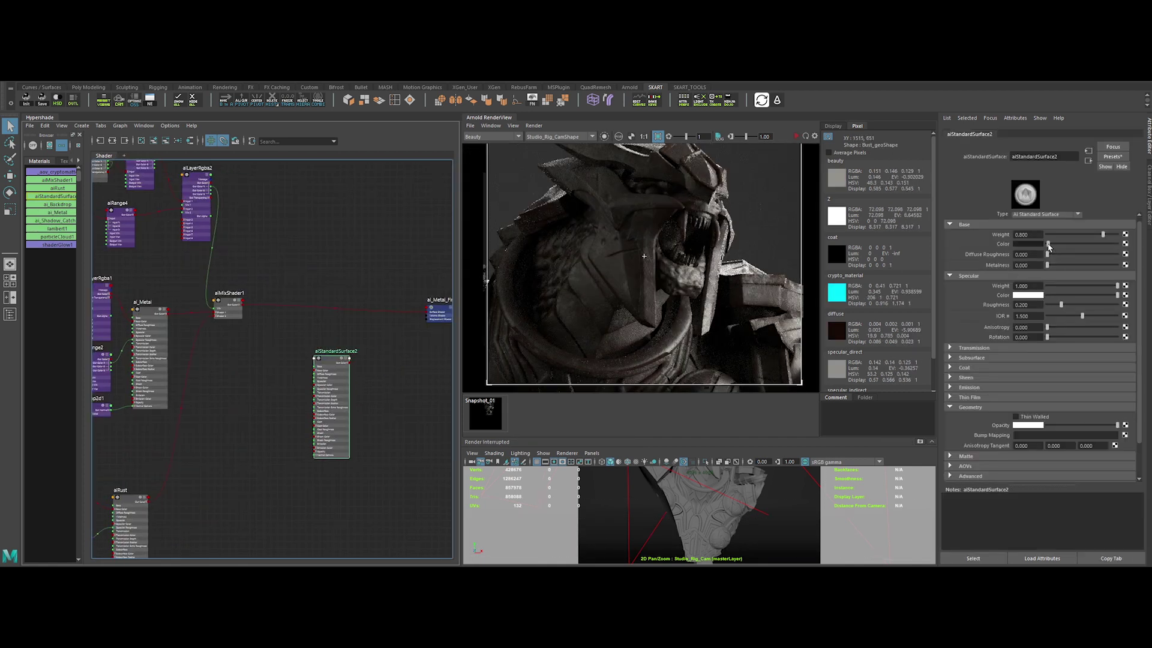
click(1037, 244)
click(1033, 245)
drag(993, 290, 983, 290)
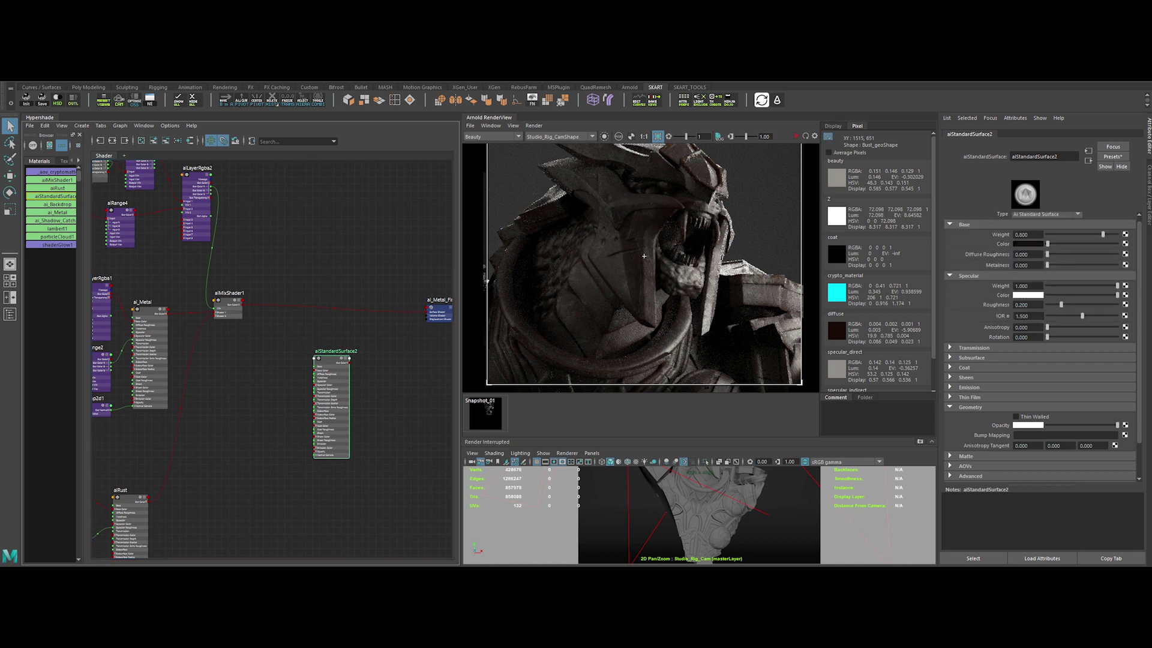
Set aiStandardSurface2's Diffuse Roughness to 0.5, specular Roughness to 0.65 and IOR to 1.2
drag(1028, 254, 997, 258)
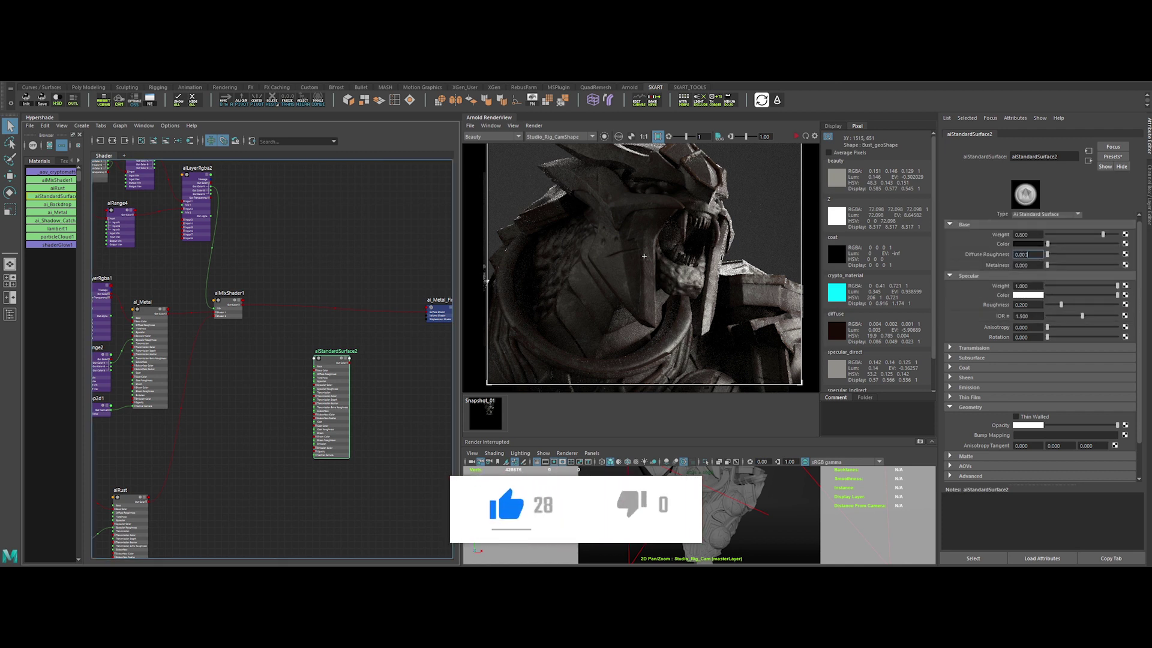
text(0.)
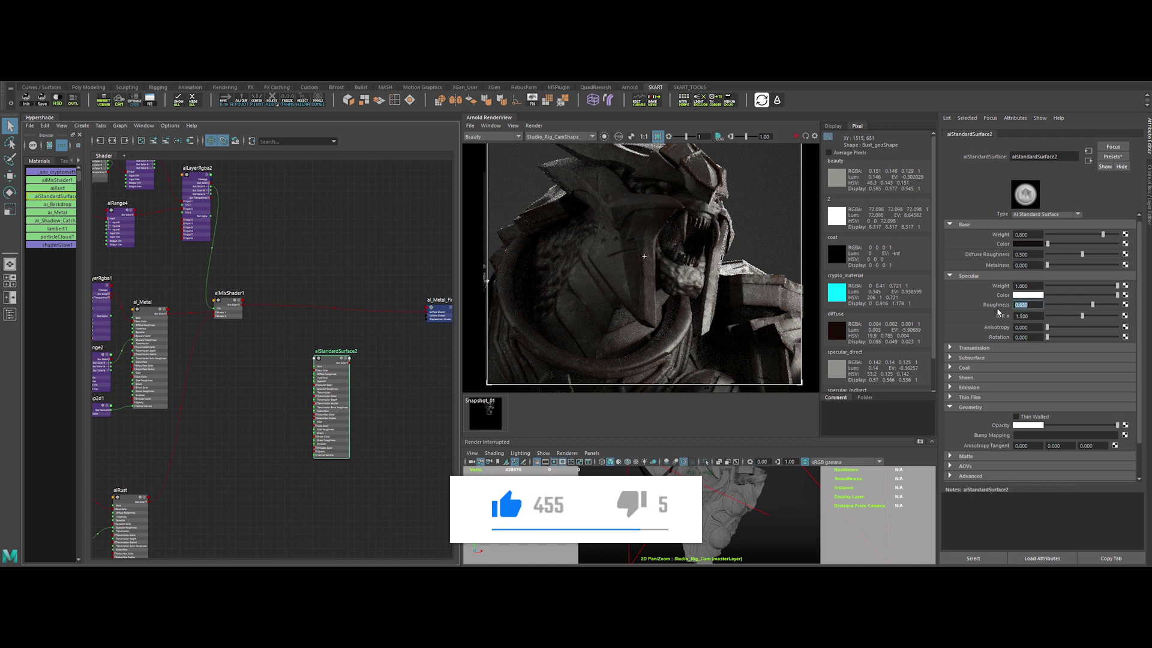
key(Tab)
text(1.2)
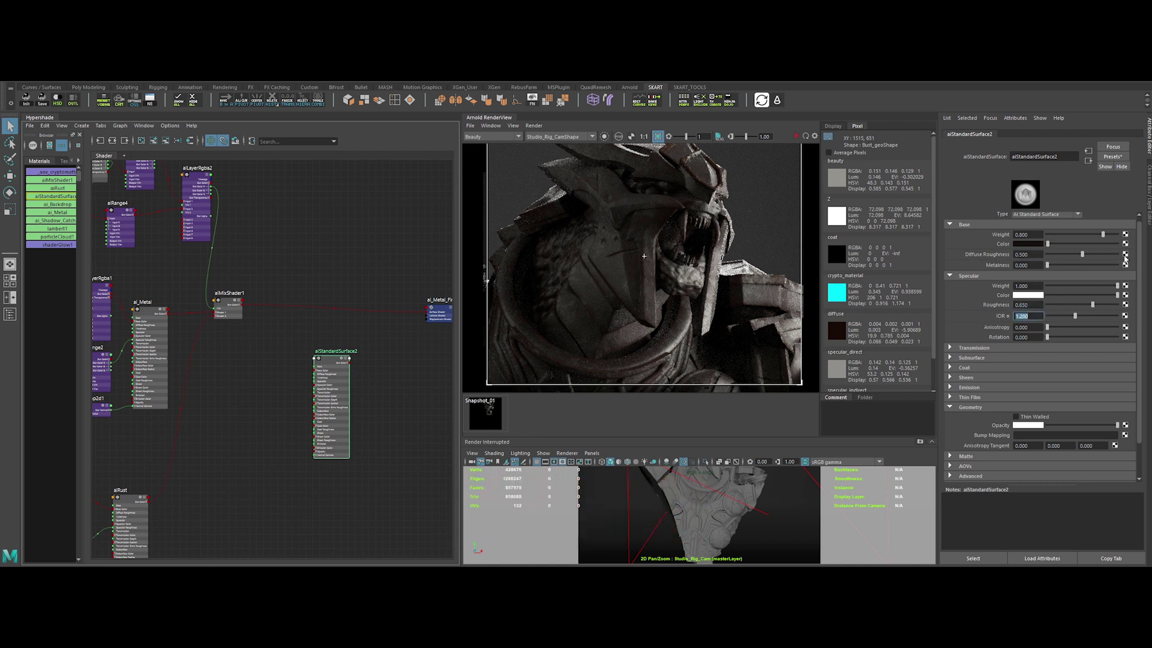
Create an aiMixShader node between aiMixShader1 and ai_Metal_FinalSG and feed its output into the shading group
click(262, 358)
alt+middle_drag(262, 357, 245, 373)
key(Tab)
text(aimix)
key(Return)
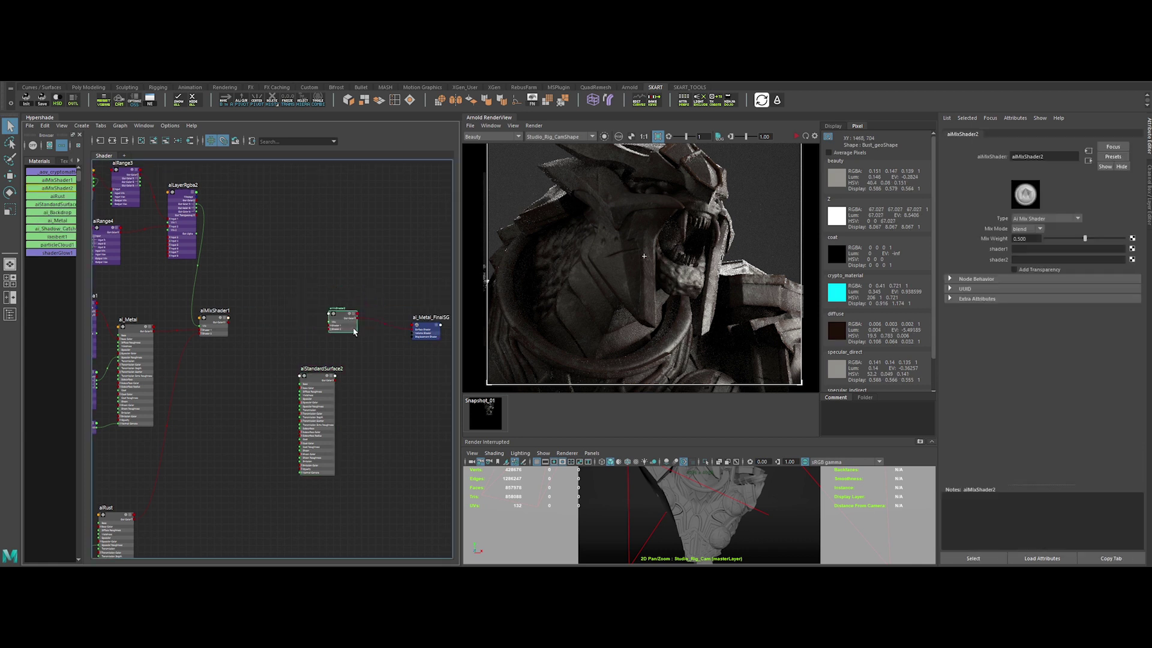
drag(354, 326, 413, 327)
Connect aiMixShader1 to Shader 1 and aiStandardSurface2 to Shader 2 of aiMixShader2
scroll(305, 353, up, 3)
drag(315, 390, 288, 386)
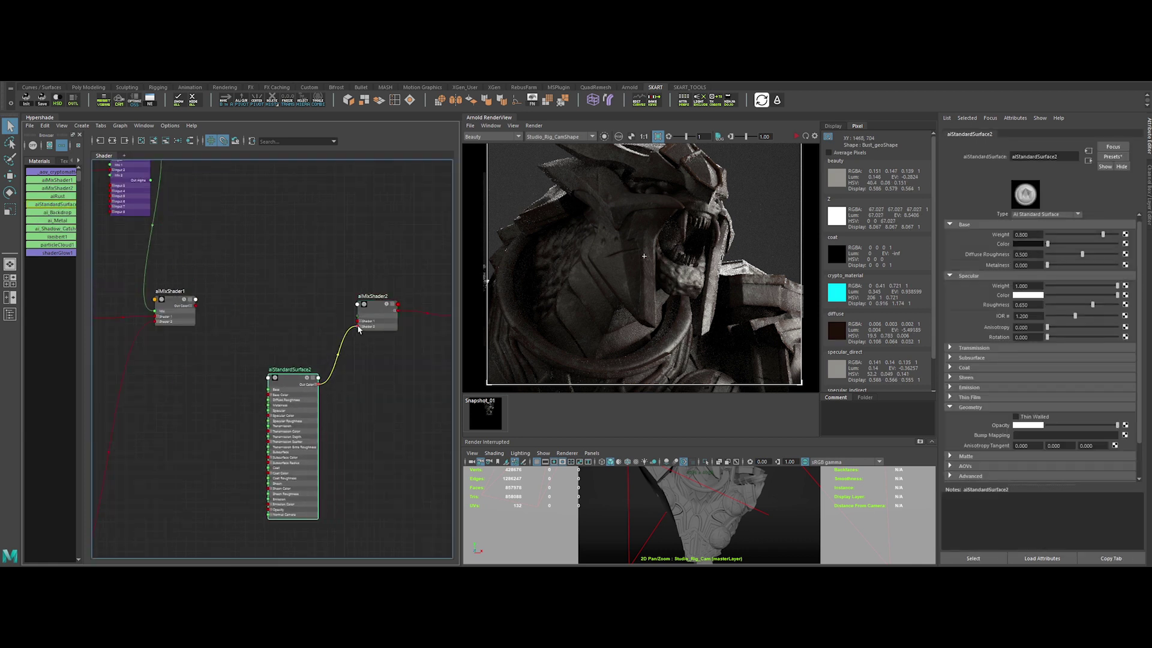
click(257, 267)
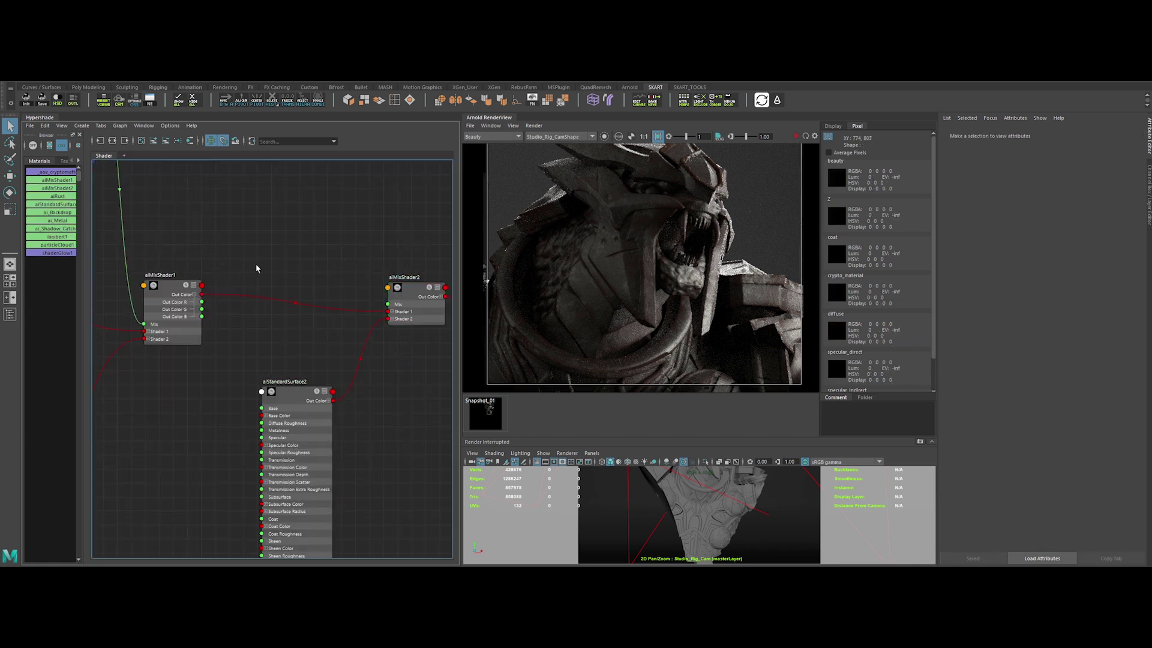
scroll(257, 267, down, 3)
alt+middle_drag(279, 262, 265, 293)
click(356, 320)
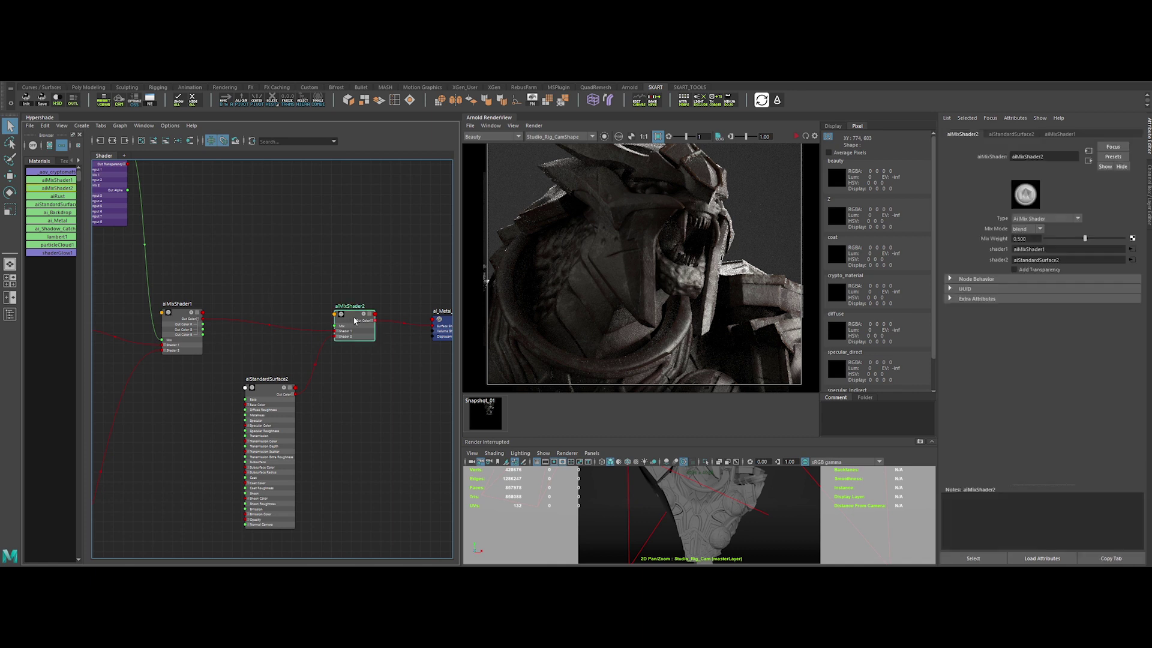
Create an aiAmbientOcclusion node above aiMixShader2 and delete the extra shading group that comes with it
key(Tab)
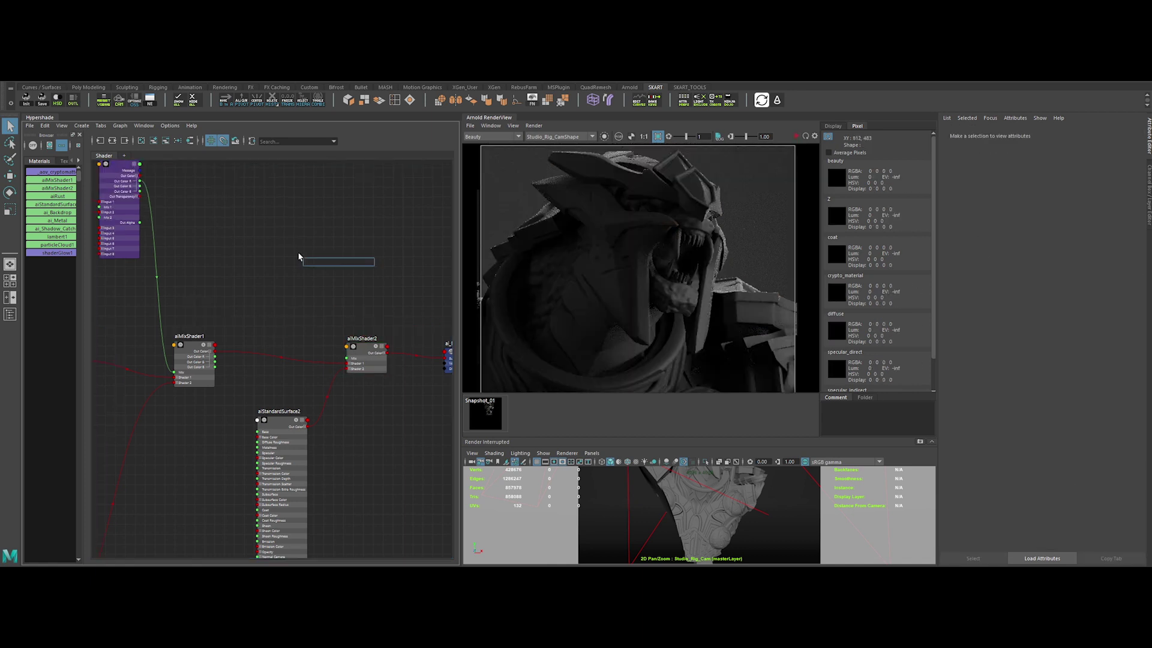
text(aiam)
key(Return)
drag(325, 267, 283, 267)
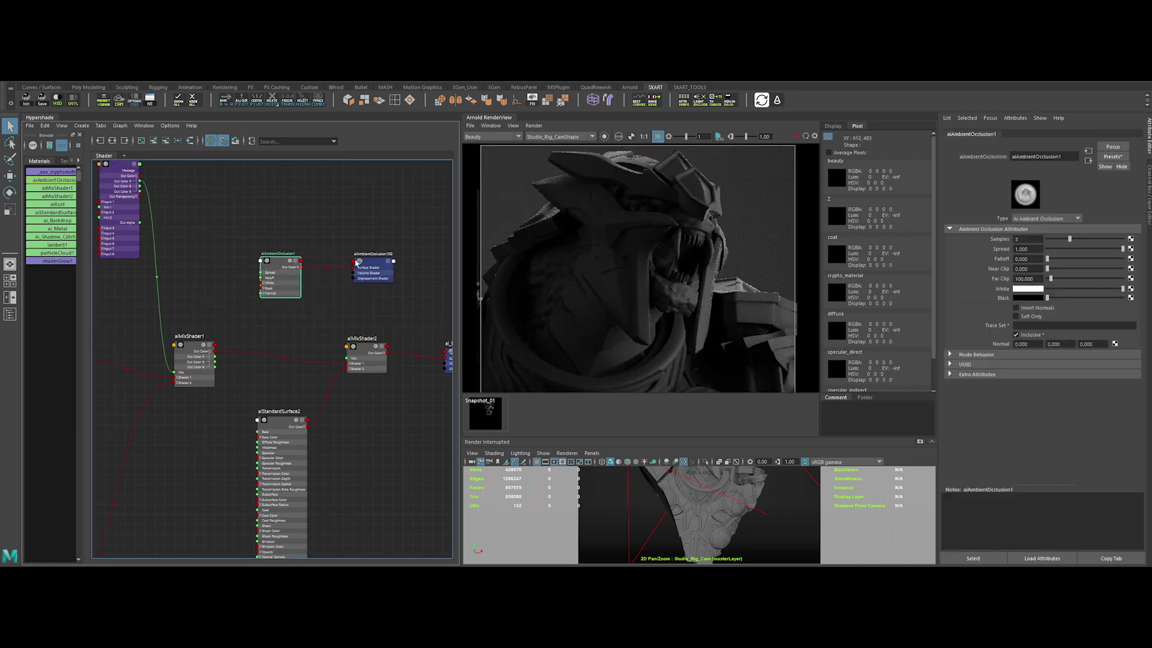
key(Delete)
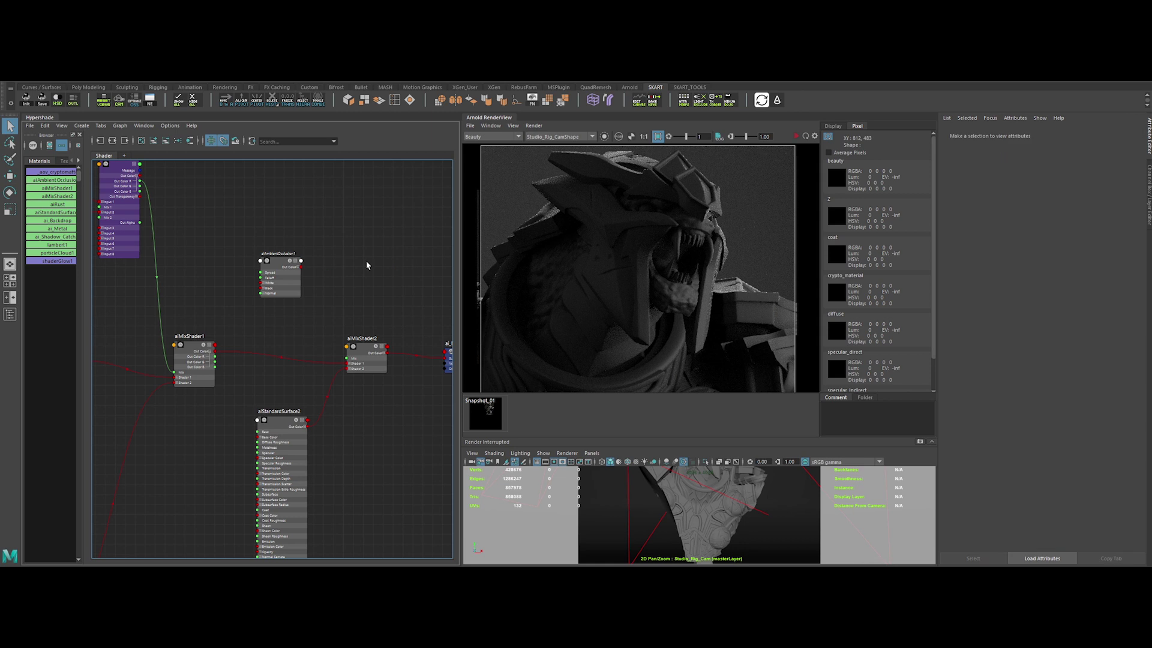
Add an aiRange node fed by aiAmbientOcclusion1 and connect its single-channel output to aiMixShader2's Mix
key(Tab)
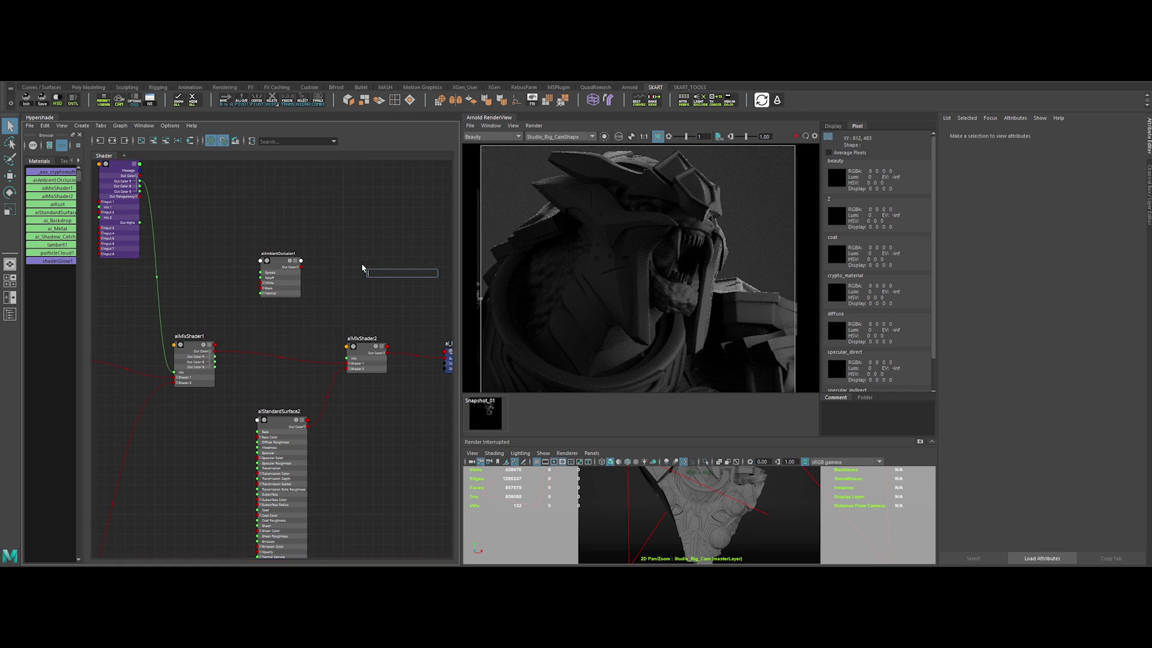
key(Return)
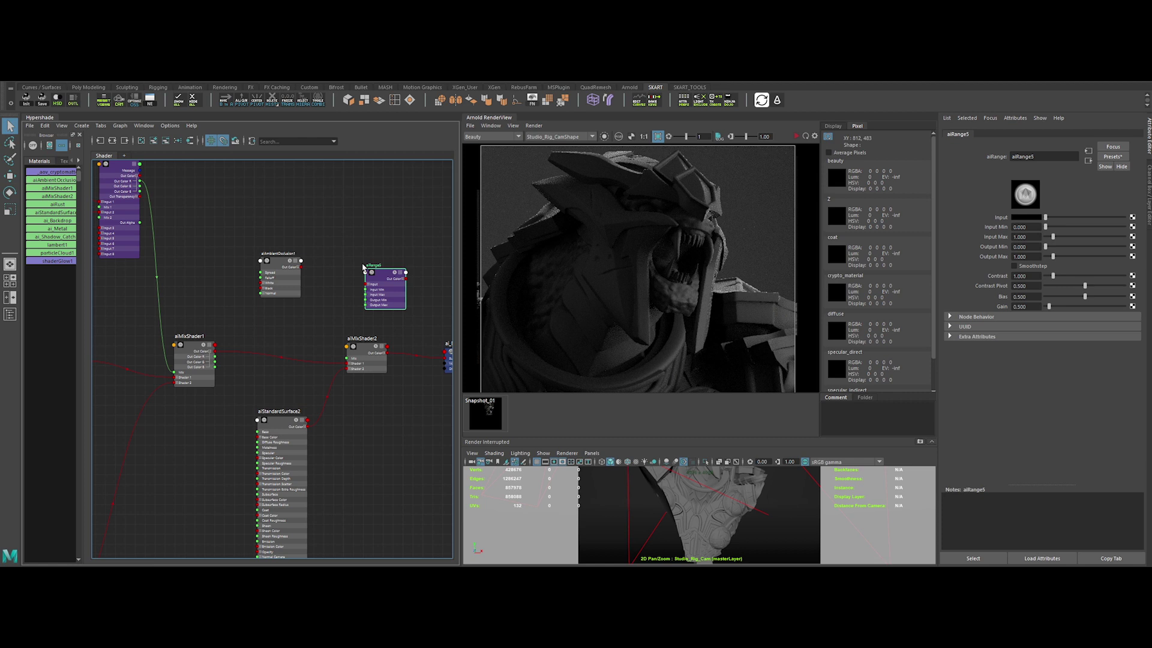
drag(379, 283, 338, 274)
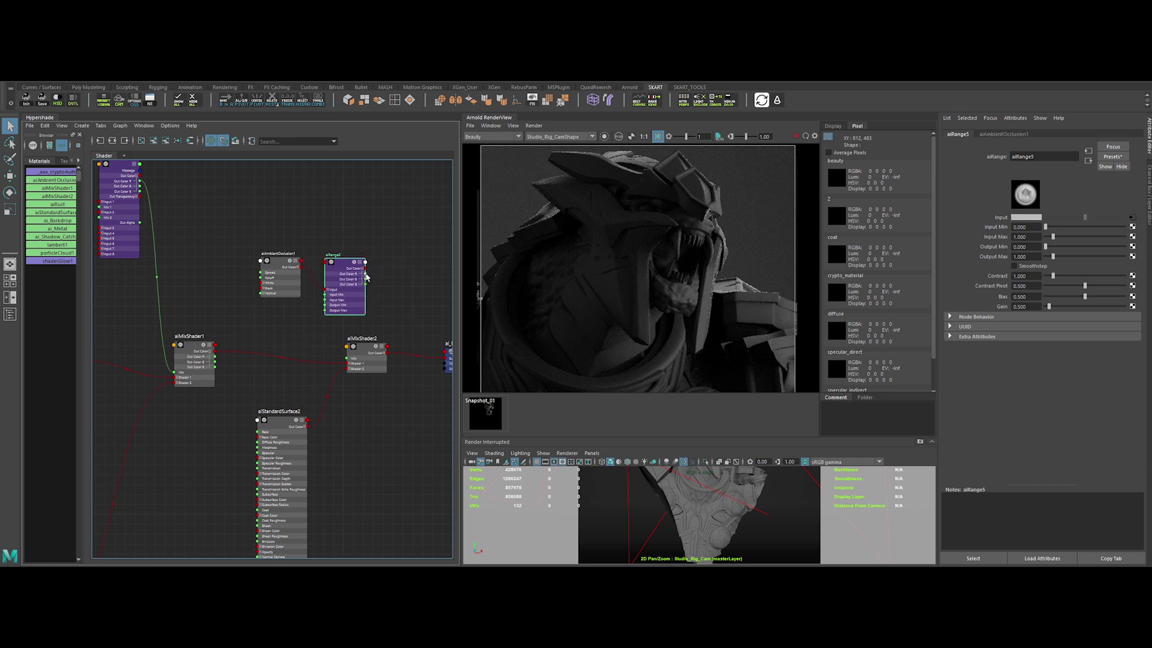
drag(351, 359, 348, 358)
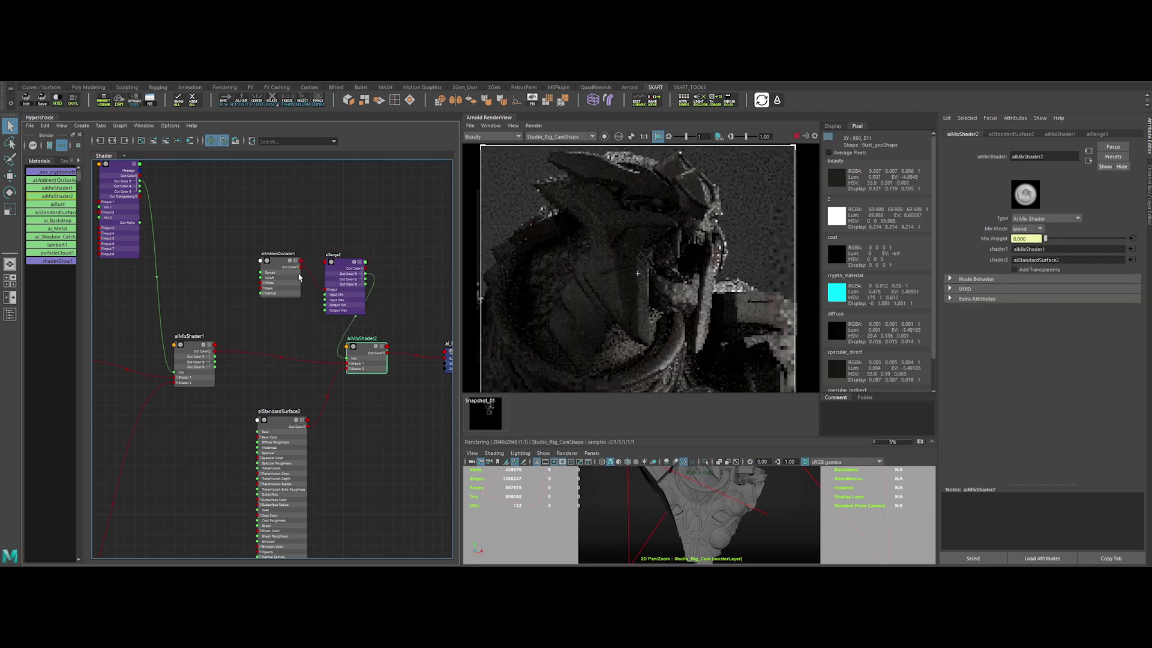
Preview aiAmbientOcclusion1 in the render and invert the mask by setting White to black and Black to white
click(279, 273)
click(604, 136)
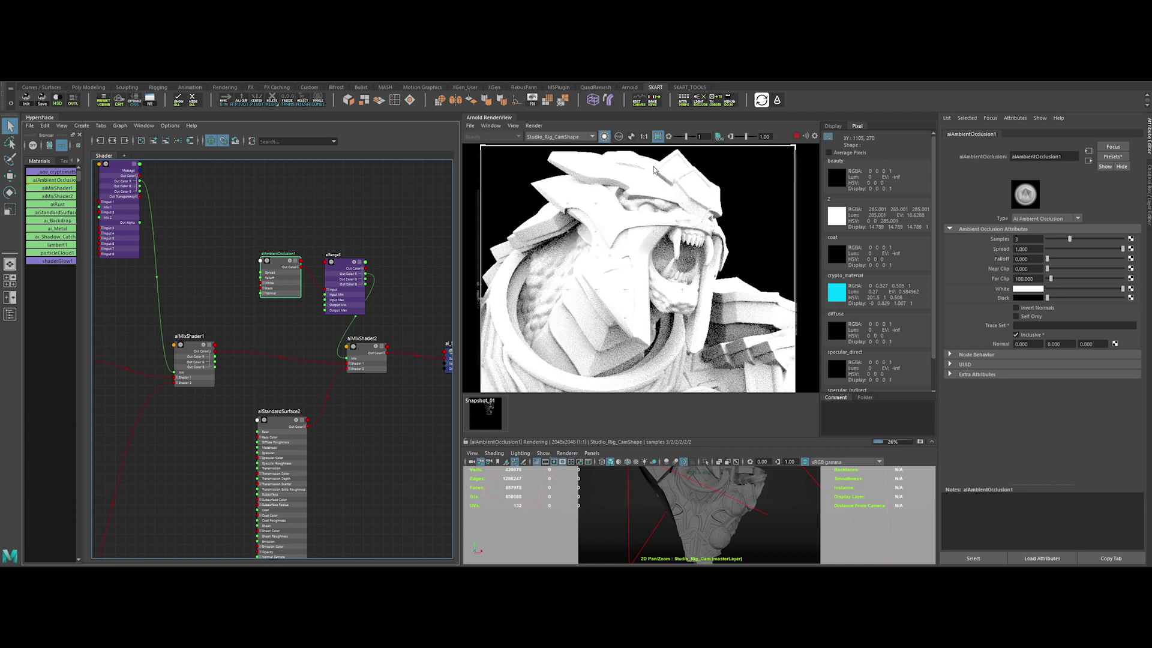
drag(1055, 290, 1046, 290)
drag(1047, 297, 1126, 298)
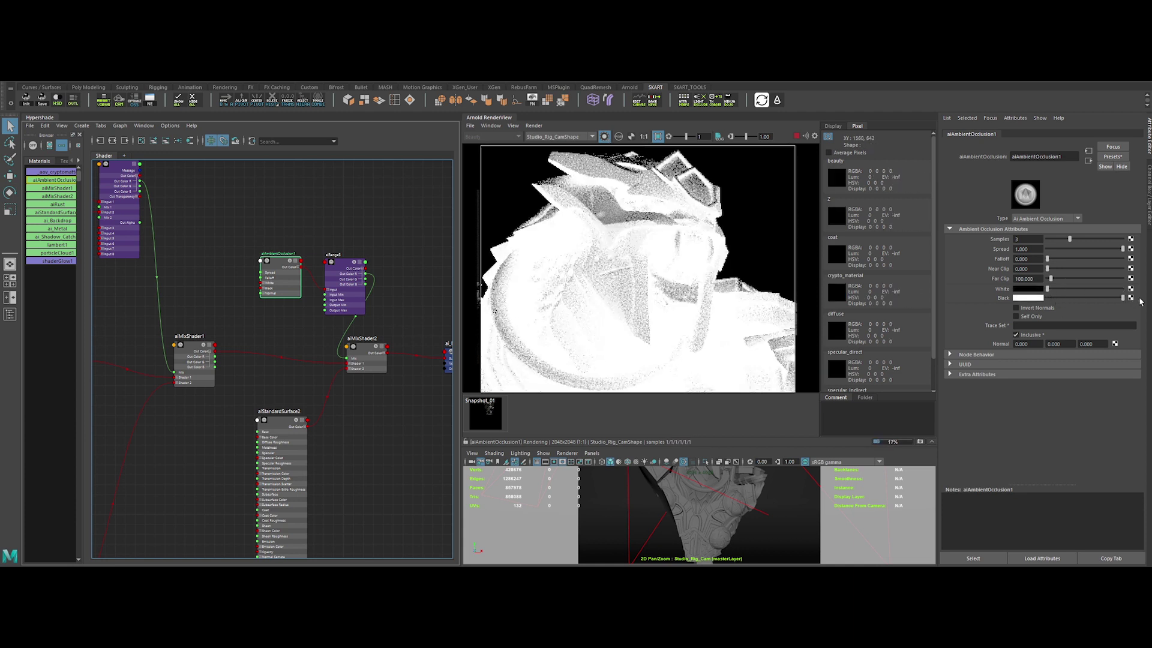
Set aiAmbientOcclusion1's Spread to 0.5
click(1027, 249)
text(0.)
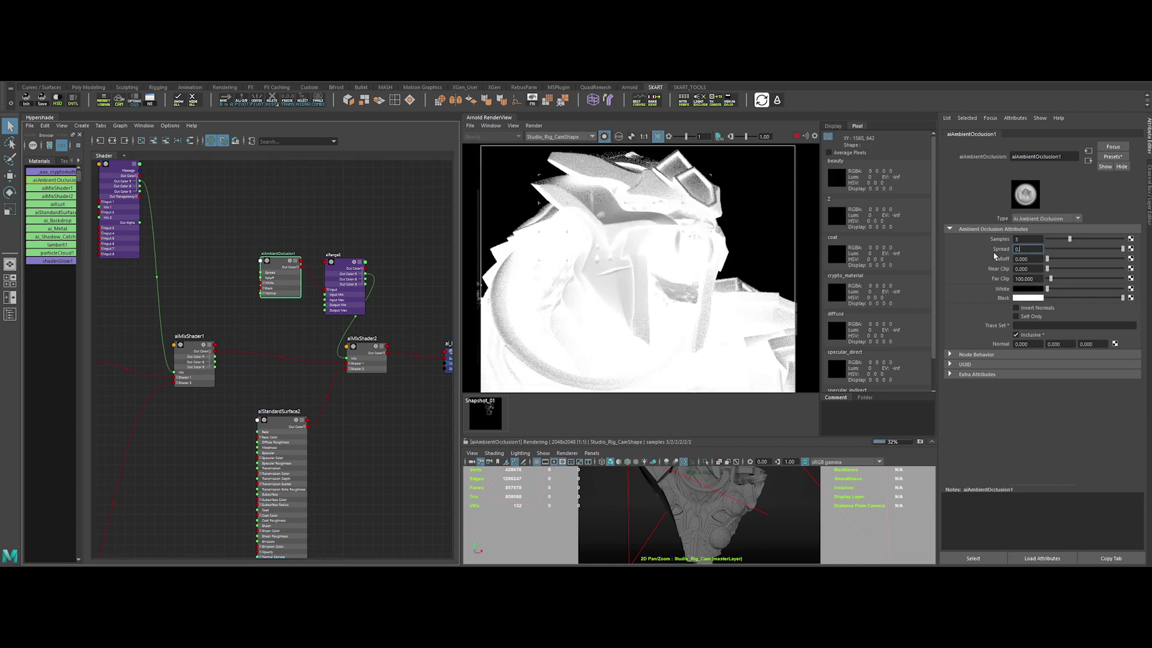
text(5)
key(Return)
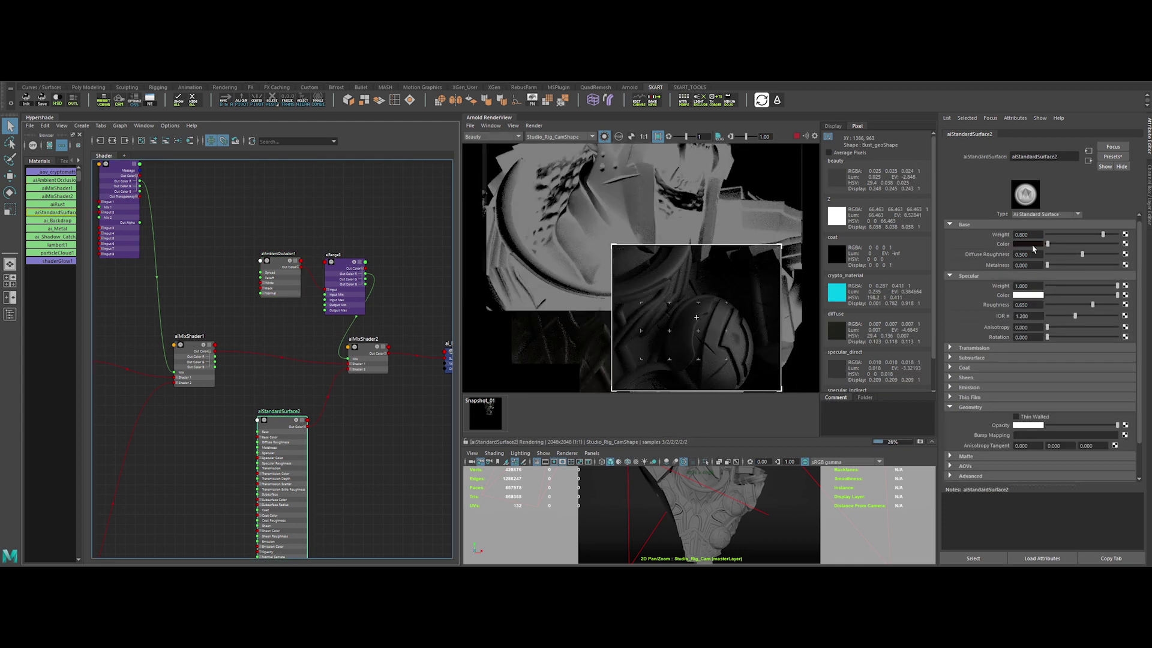
Set aiStandardSurface2's base color to bright red to check where the occlusion mask places it
click(1033, 245)
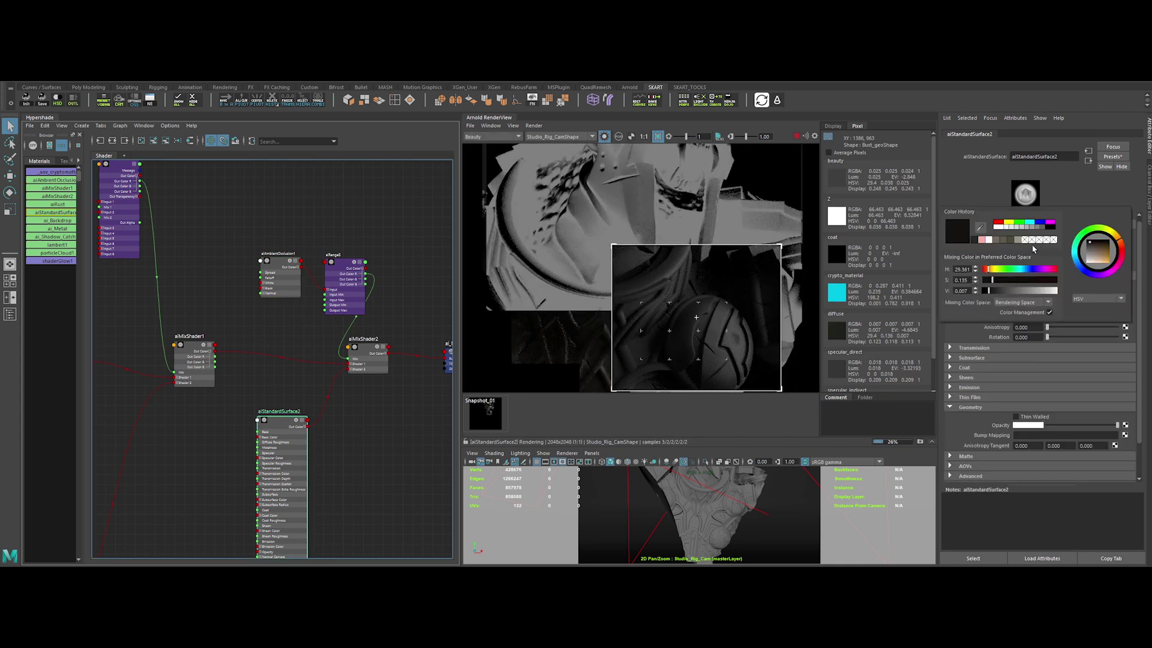
click(1025, 244)
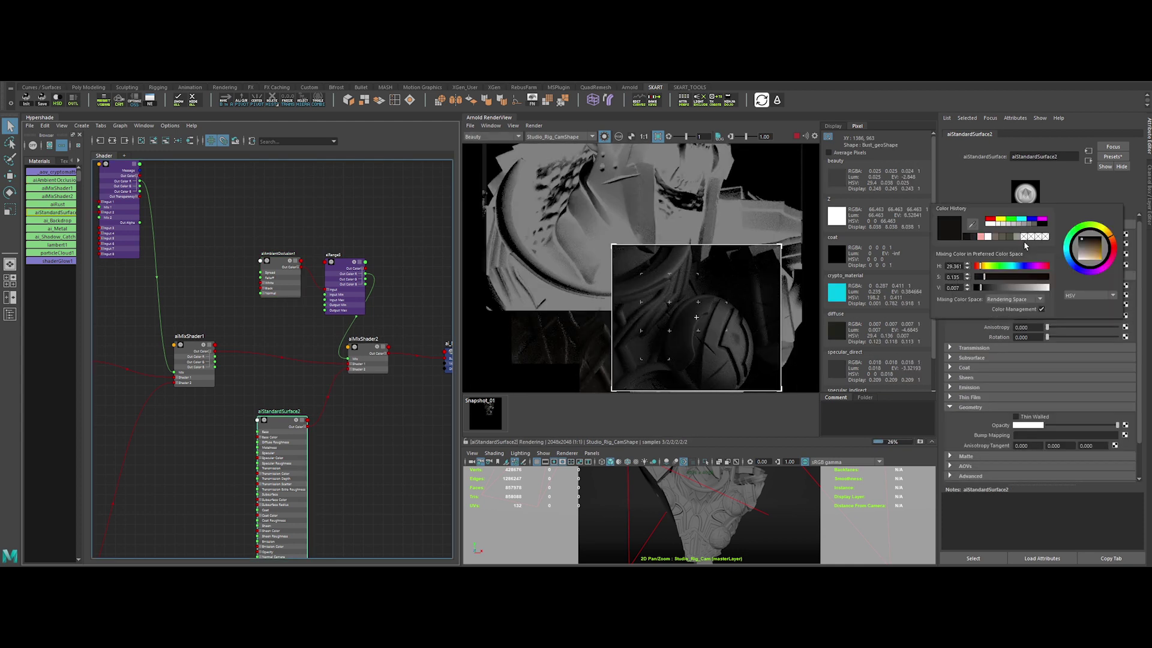
click(992, 220)
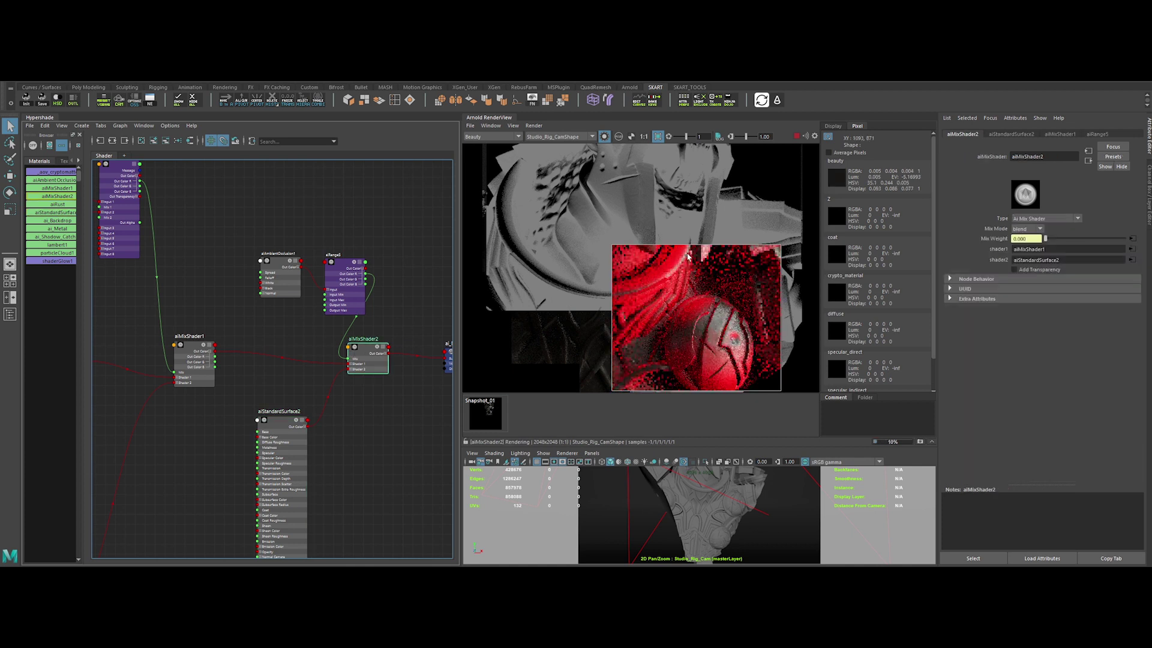
Drive aiAmbientOcclusion1's Spread with aiRange3's Out Color R to break up the occlusion mask
click(278, 262)
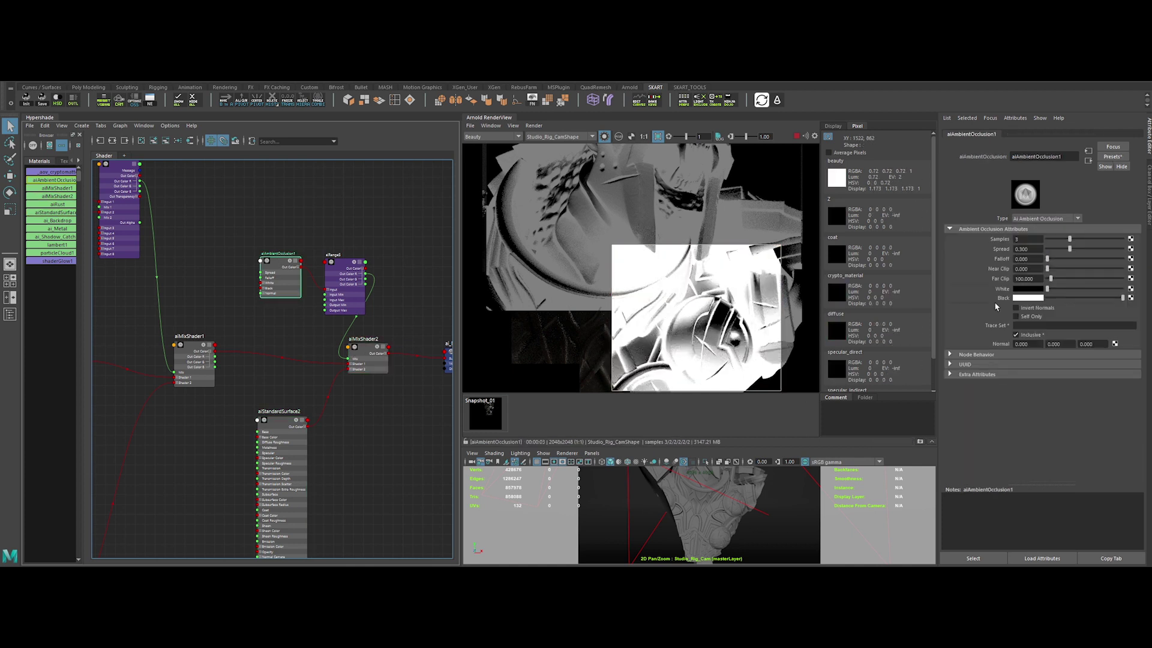
drag(1063, 251, 1107, 238)
alt+middle_drag(287, 230, 348, 264)
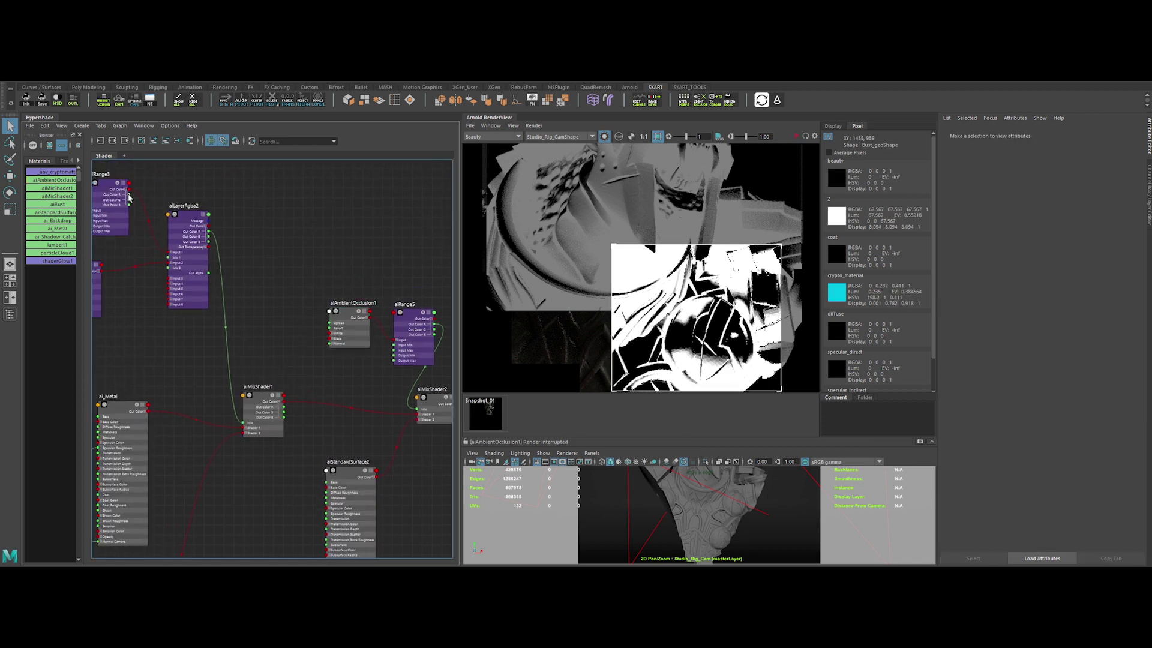
alt+middle_drag(316, 371, 302, 362)
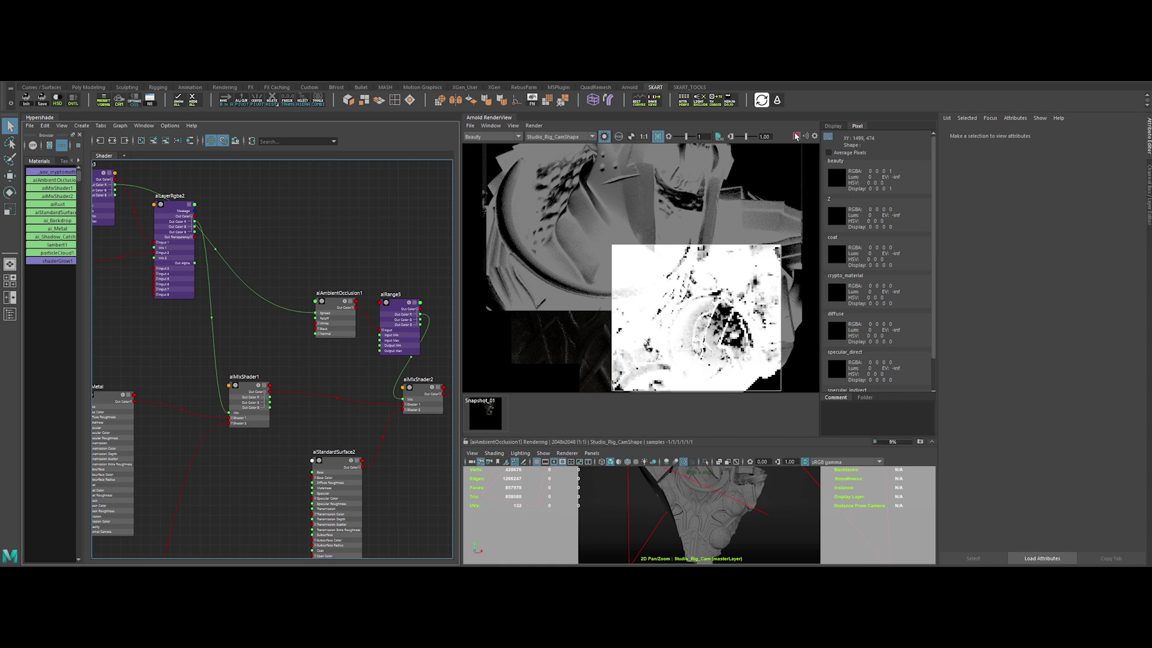
Draw a new render region over the bust's chest and retune aiStandardSurface2's dark base color
drag(520, 169, 723, 352)
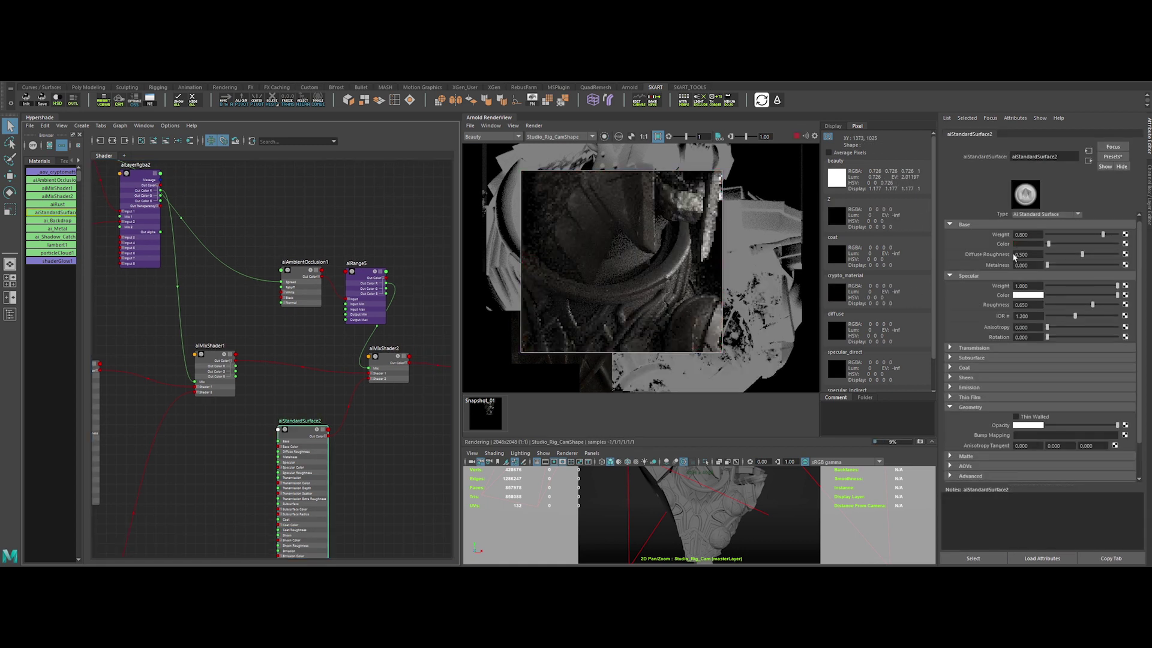
click(1027, 245)
click(1116, 246)
click(714, 259)
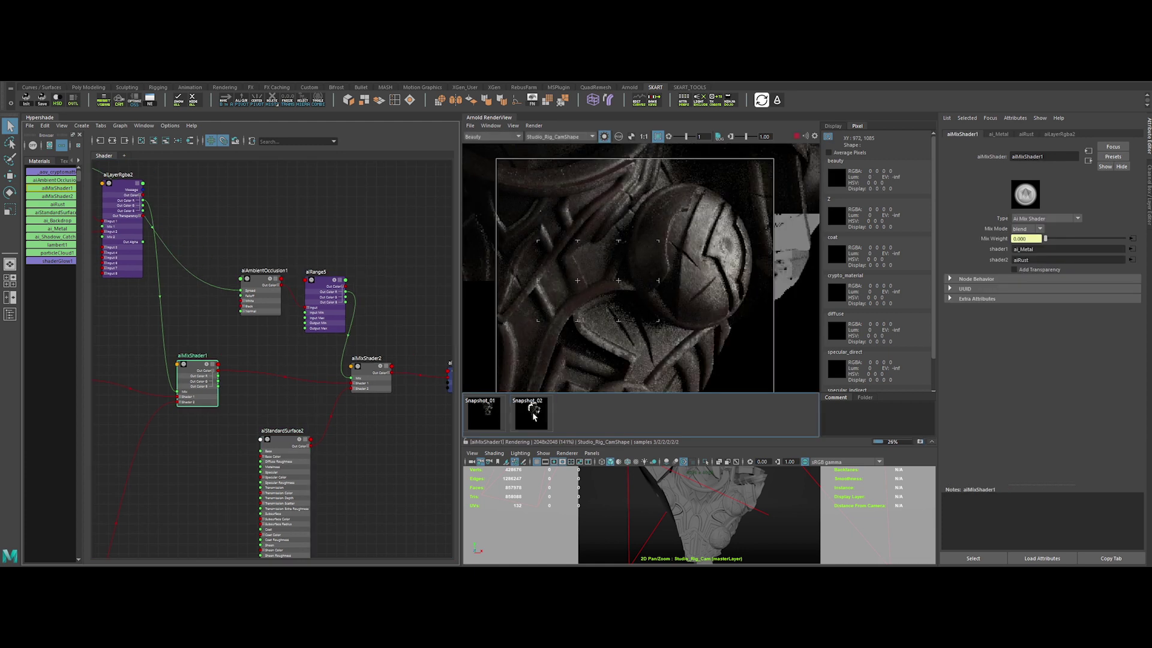
Compare the isolated aiMixShader1 render with Snapshot_02 to judge the effect of the occlusion layer
click(533, 413)
click(532, 414)
click(531, 413)
click(531, 413)
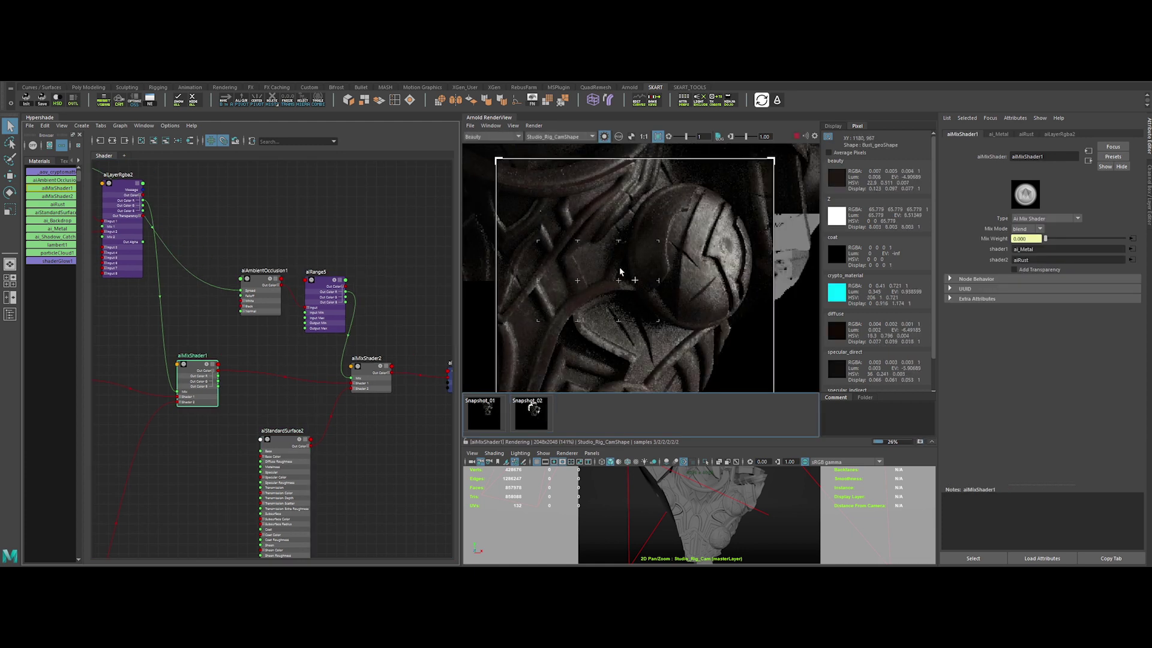